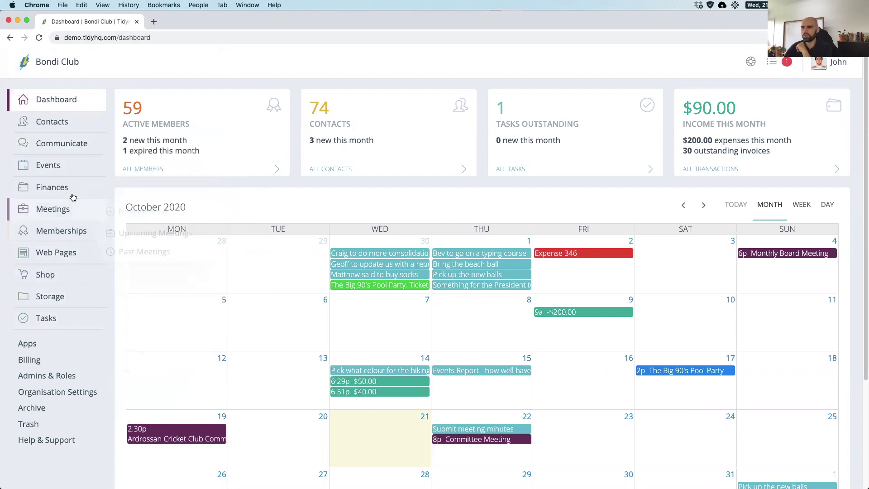
mouse_move(86, 136)
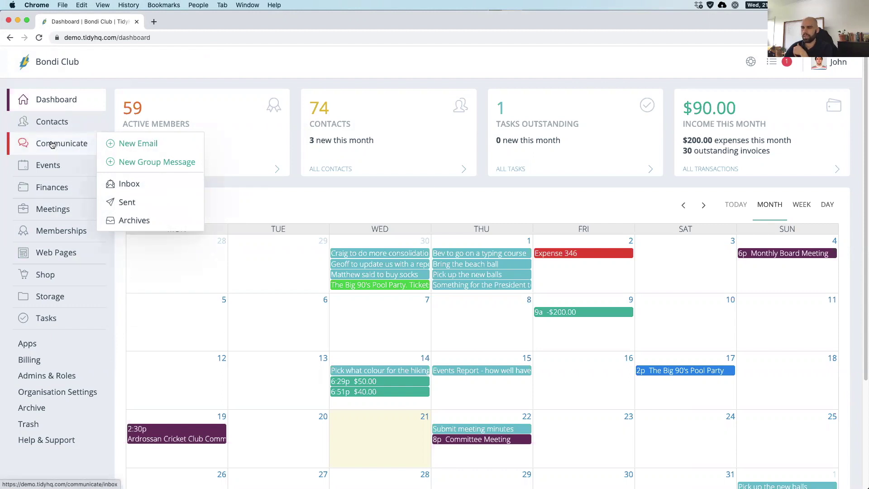
mouse_move(49, 204)
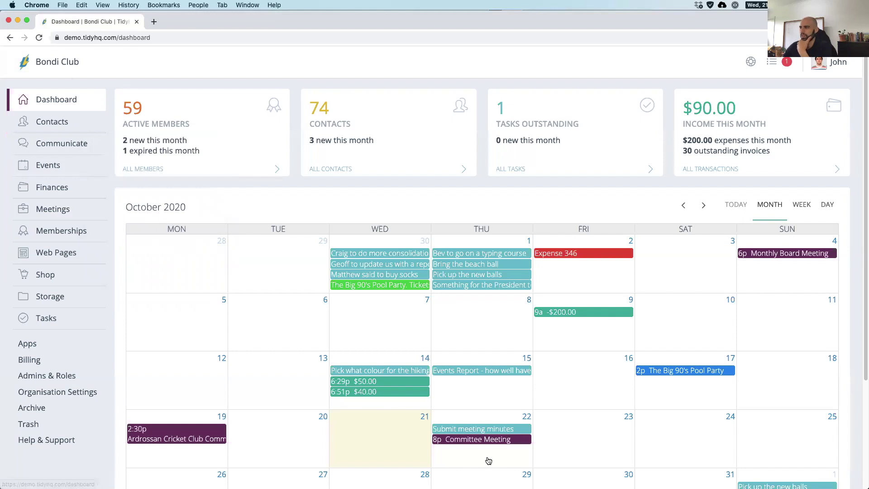
scroll(450, 323, down, 2)
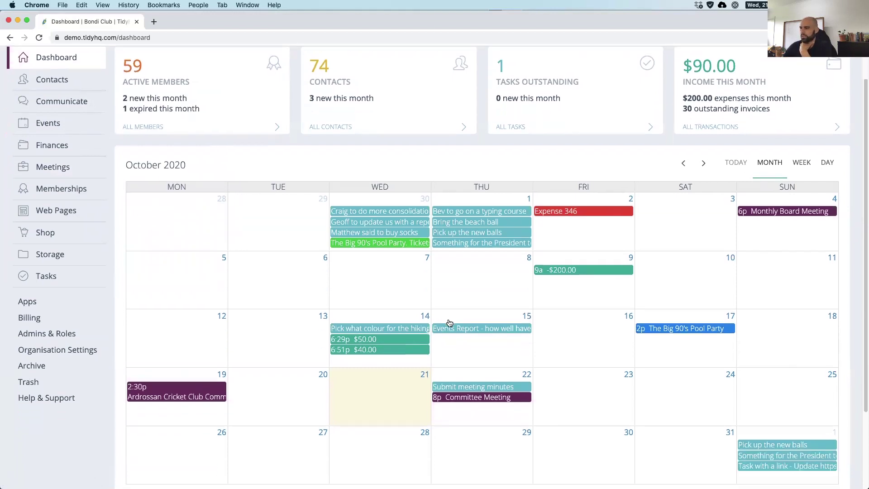
scroll(449, 323, down, 2)
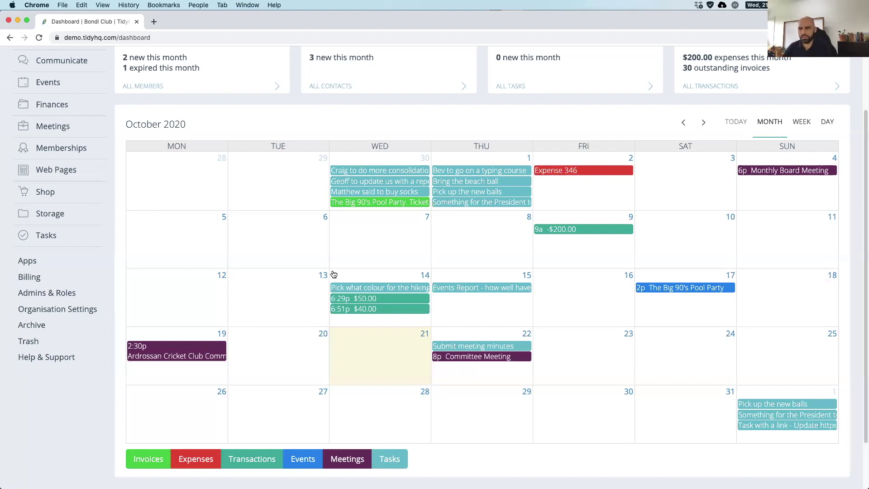
scroll(332, 315, up, 1)
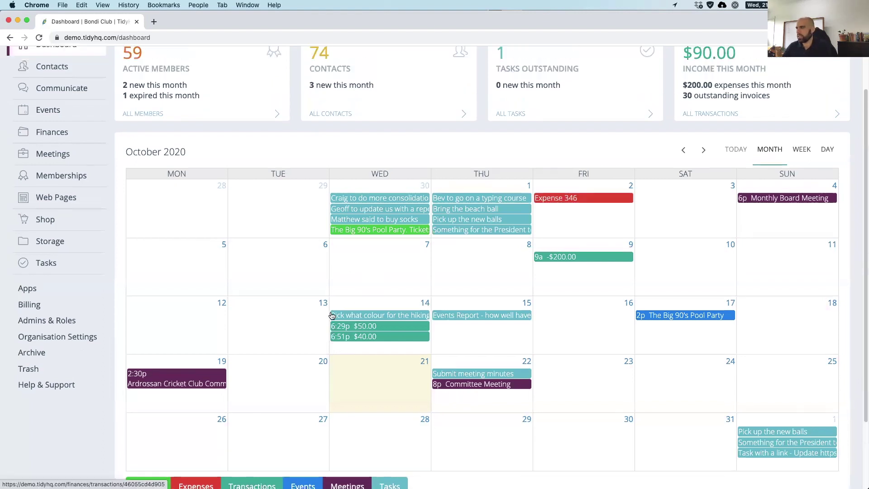
scroll(158, 376, down, 1)
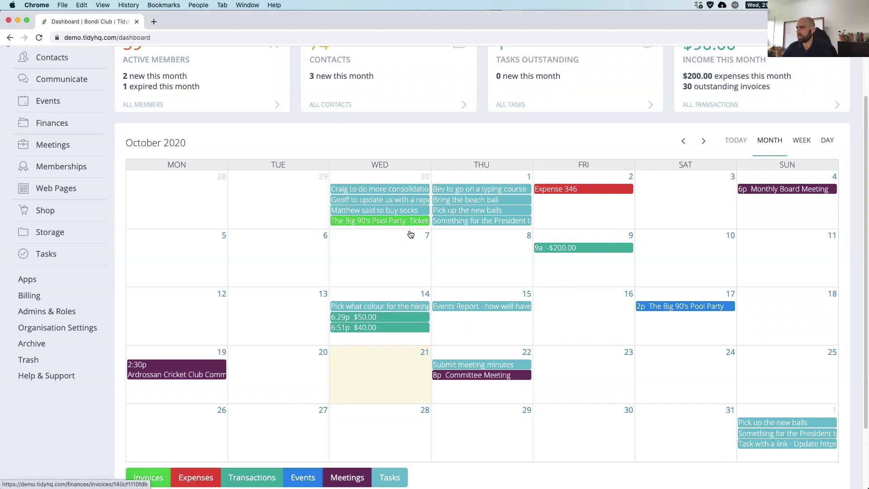
scroll(402, 237, down, 1)
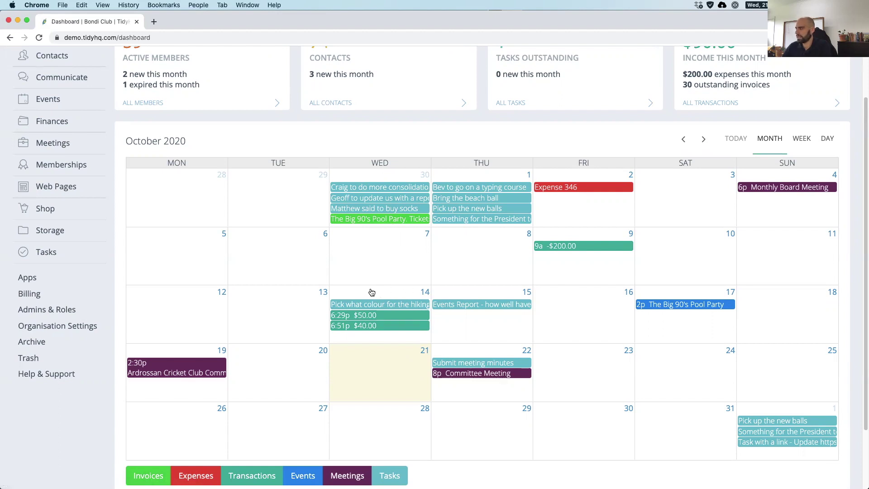
scroll(351, 288, up, 3)
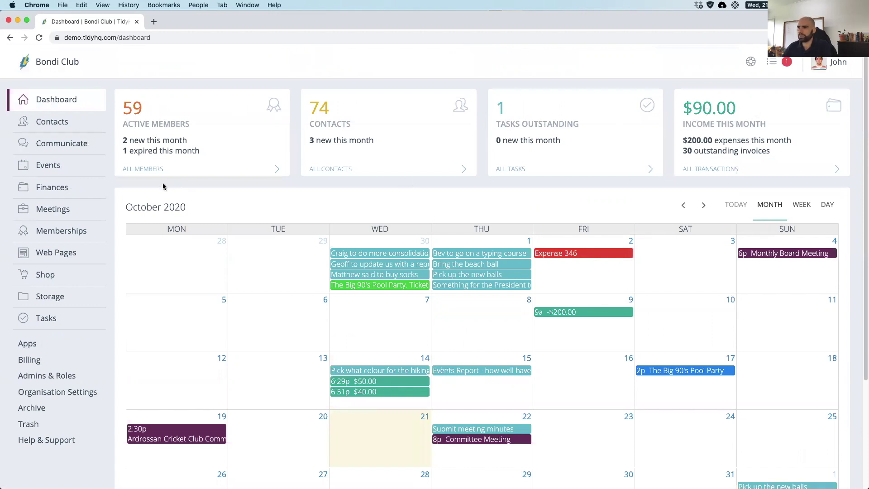
- Open the club's Contacts list and scroll through all 74 contacts
click(53, 123)
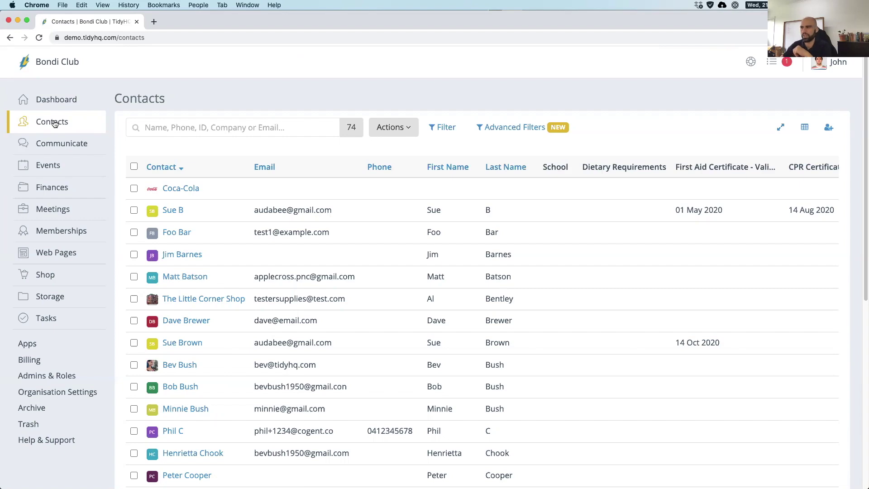
scroll(241, 329, down, 3)
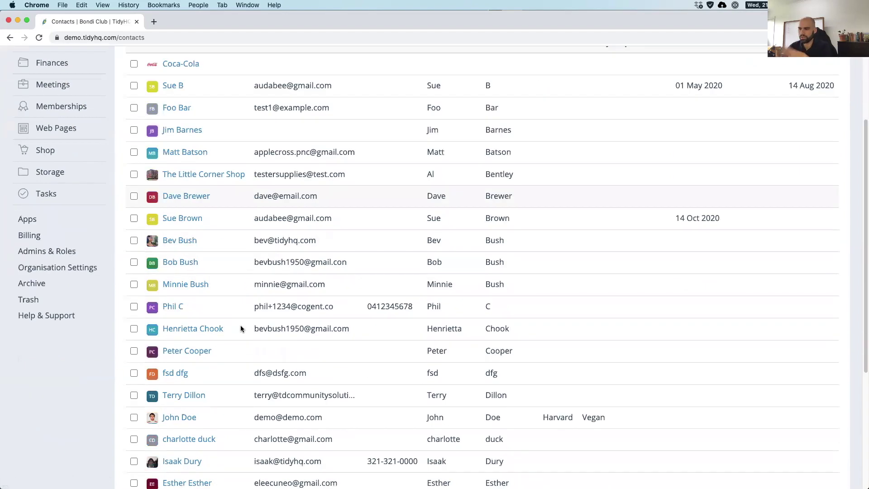
scroll(239, 326, down, 3)
scroll(239, 324, up, 6)
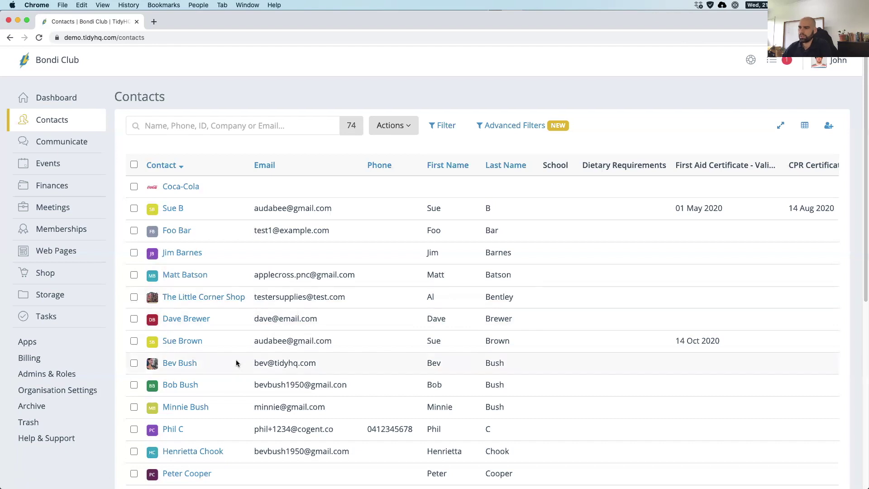
scroll(225, 327, down, 1)
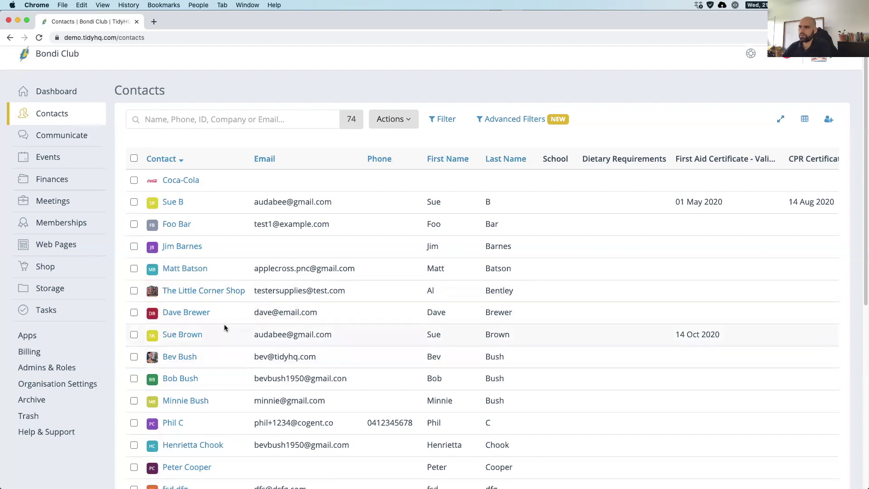
- Open the Treasurer contact's edit form, leaving the certification file, Member Since date, School and emergency fields unchanged
click(174, 208)
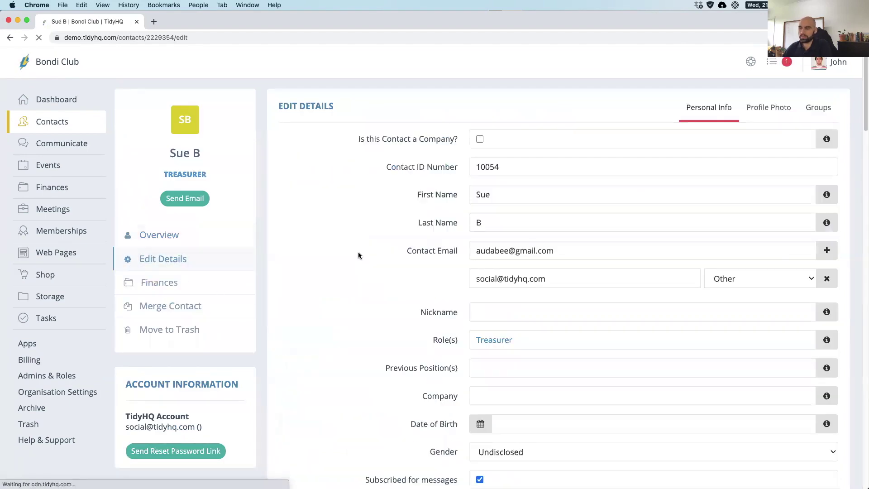
scroll(358, 252, down, 15)
scroll(371, 277, down, 2)
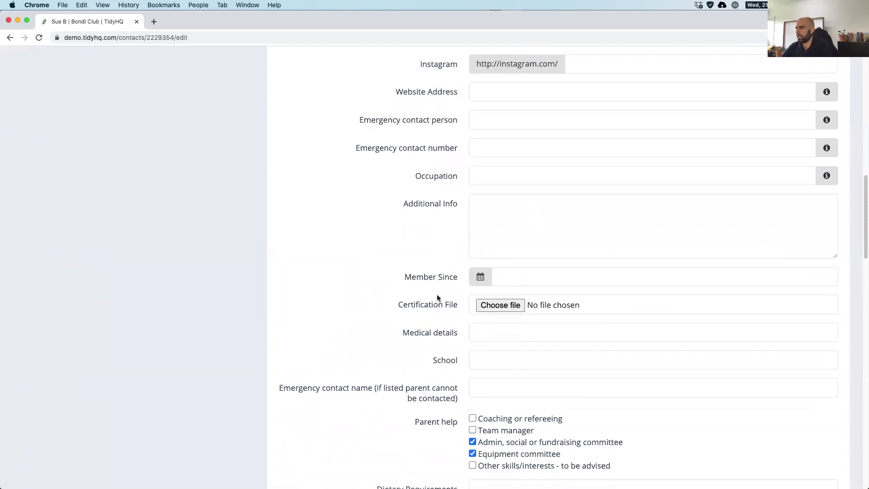
click(494, 297)
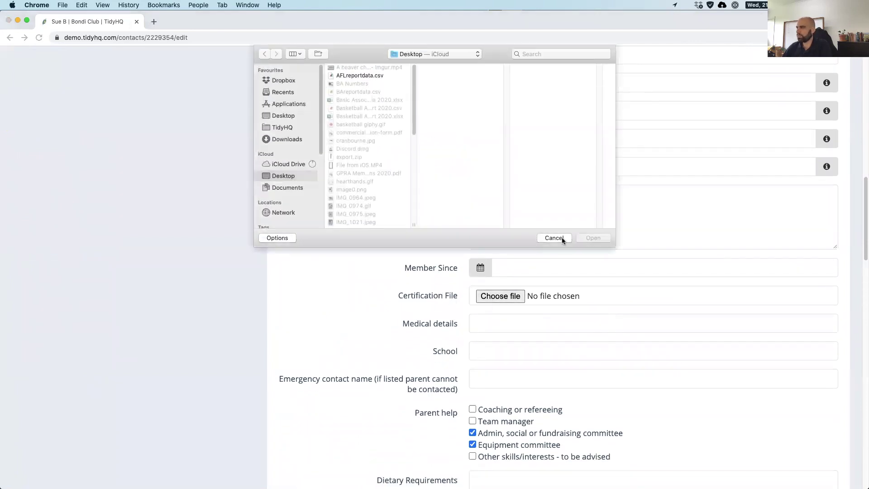
click(554, 239)
click(514, 266)
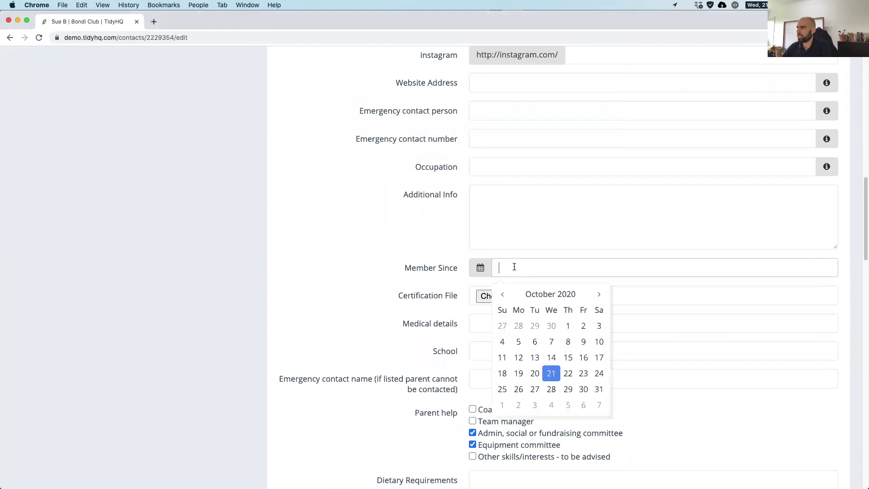
click(500, 211)
scroll(368, 275, down, 3)
click(473, 226)
click(473, 254)
scroll(445, 275, down, 2)
- Tick Team manager, set favourite digging instrument to Shovel.com.au, then view the contact's Finances
click(472, 236)
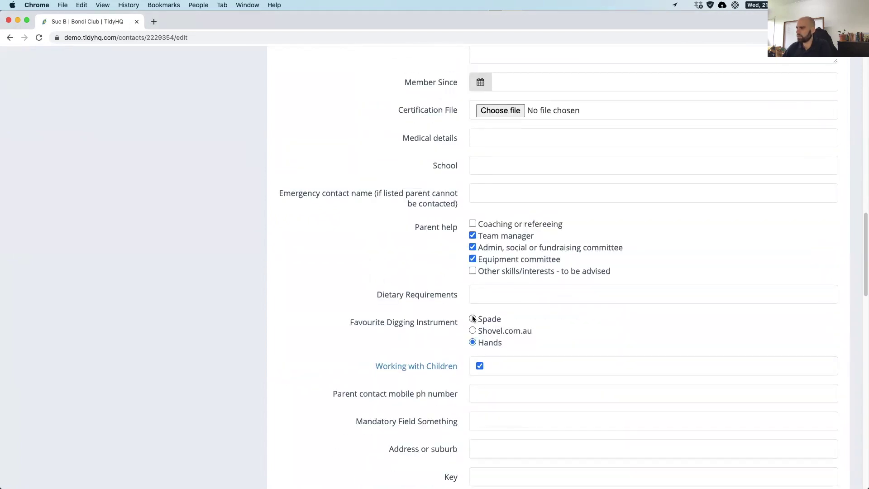
click(473, 330)
scroll(460, 324, down, 3)
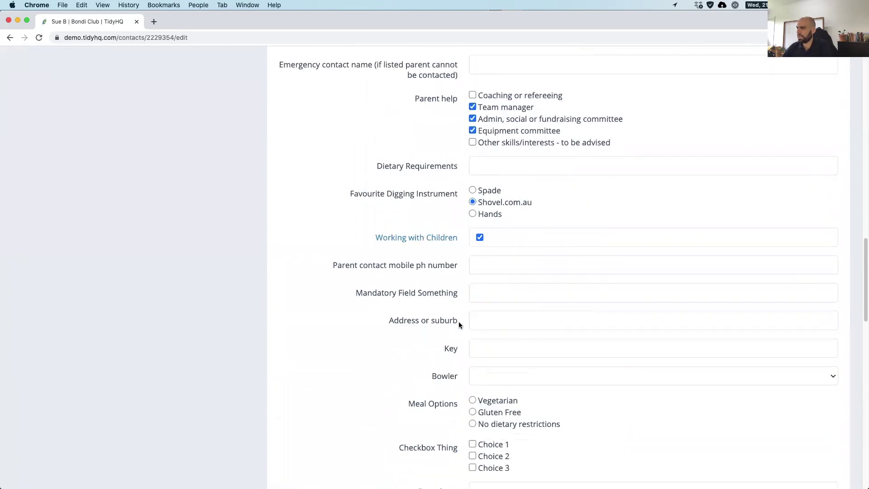
scroll(444, 307, down, 10)
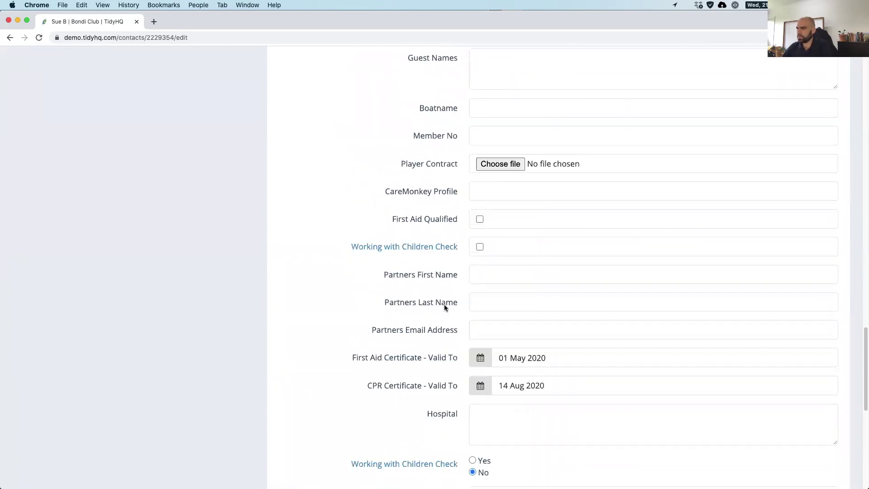
scroll(444, 305, up, 4)
scroll(444, 304, down, 5)
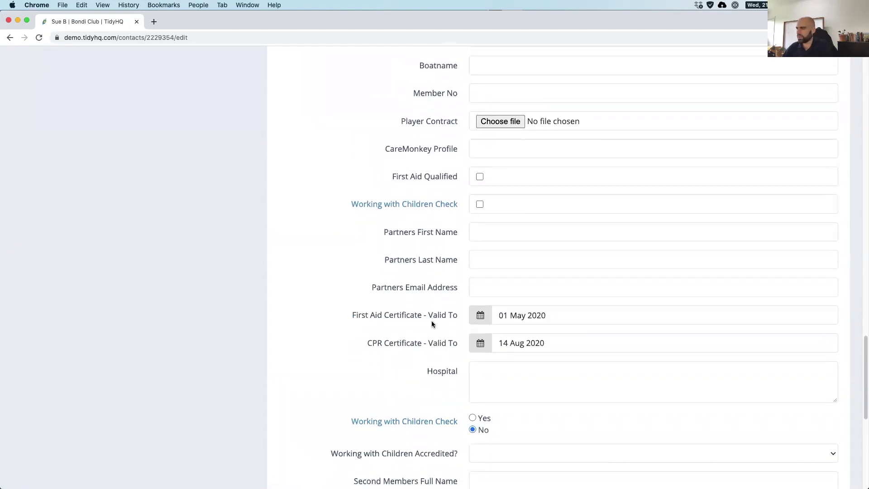
scroll(431, 308, down, 2)
scroll(430, 307, down, 5)
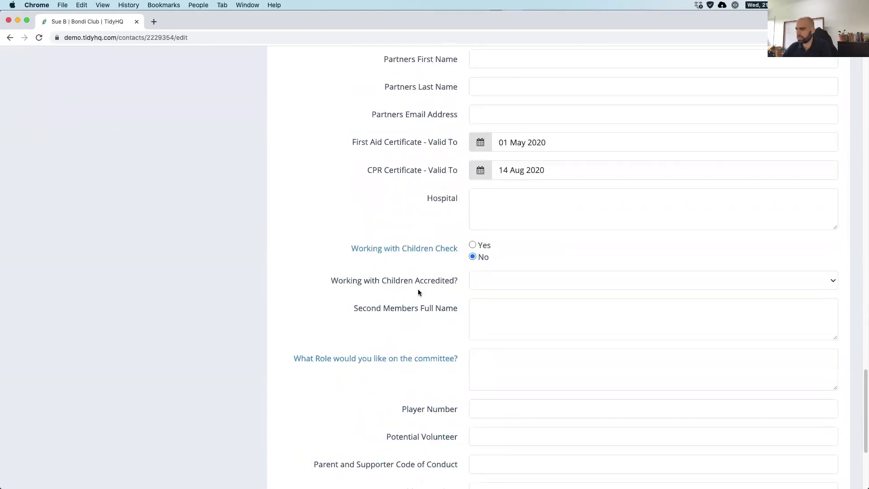
scroll(416, 291, down, 5)
scroll(382, 320, up, 20)
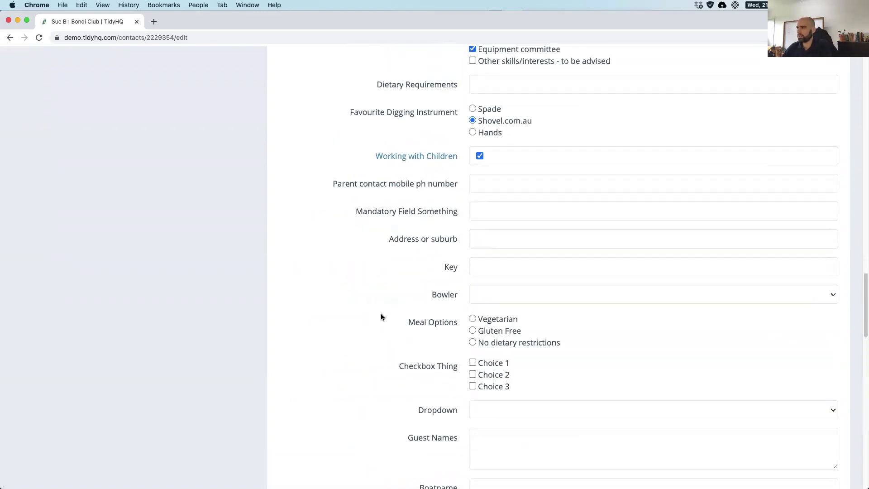
scroll(381, 314, up, 20)
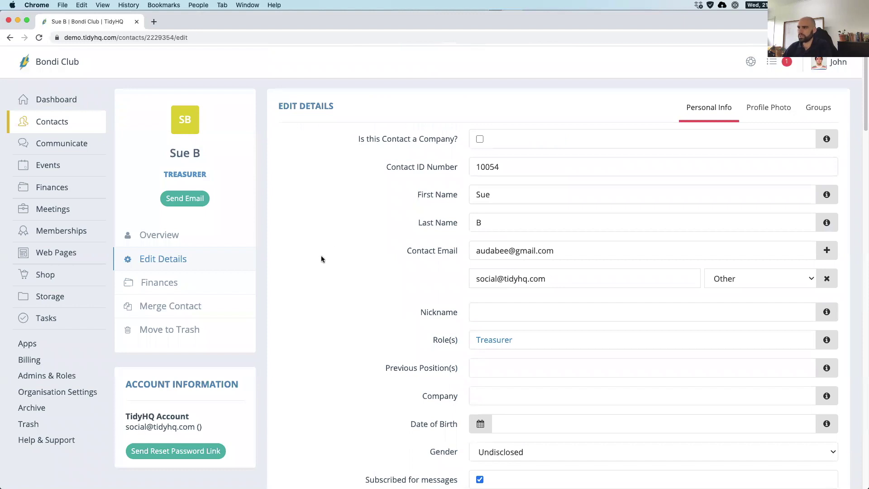
click(162, 285)
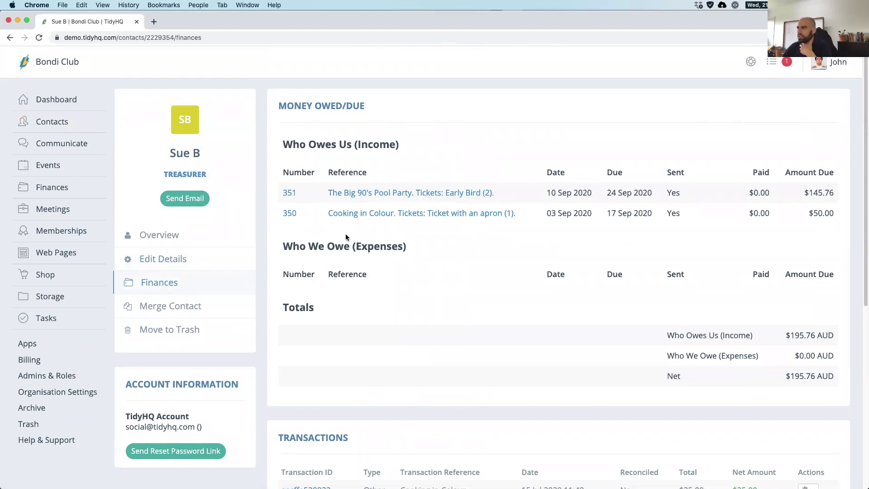
- Review the treasurer's transactions ($220.00 AUD income) and card section, then return to the top
scroll(317, 217, down, 1)
scroll(297, 222, down, 1)
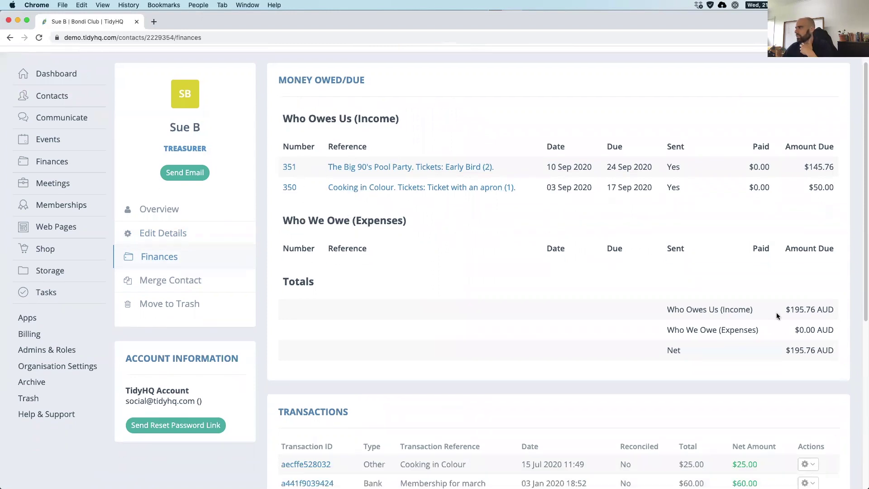
drag(786, 353, 840, 351)
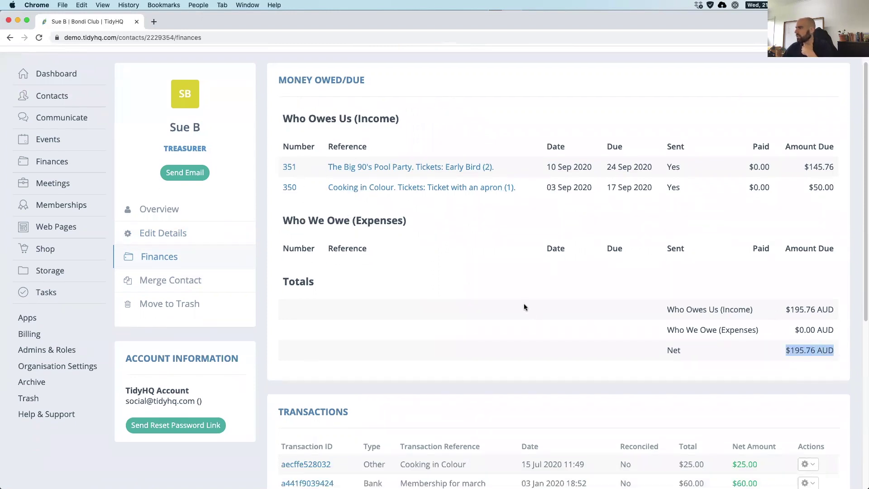
scroll(525, 307, down, 1)
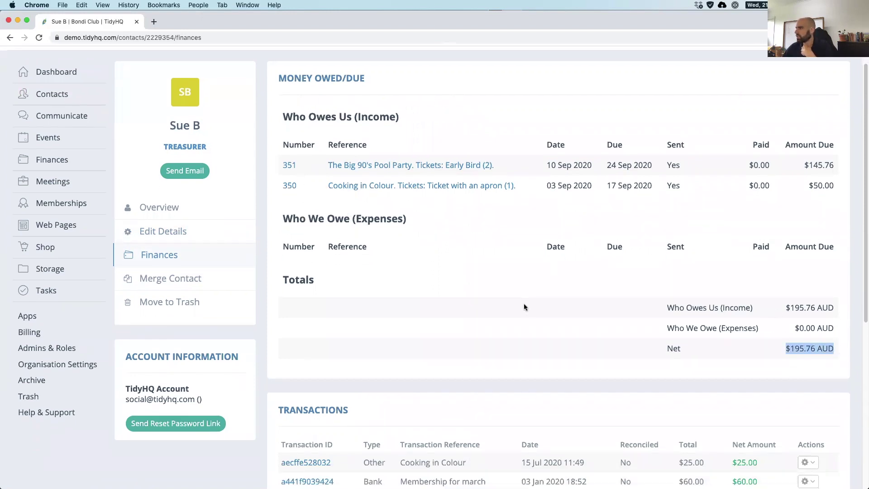
drag(525, 163, 344, 166)
click(323, 176)
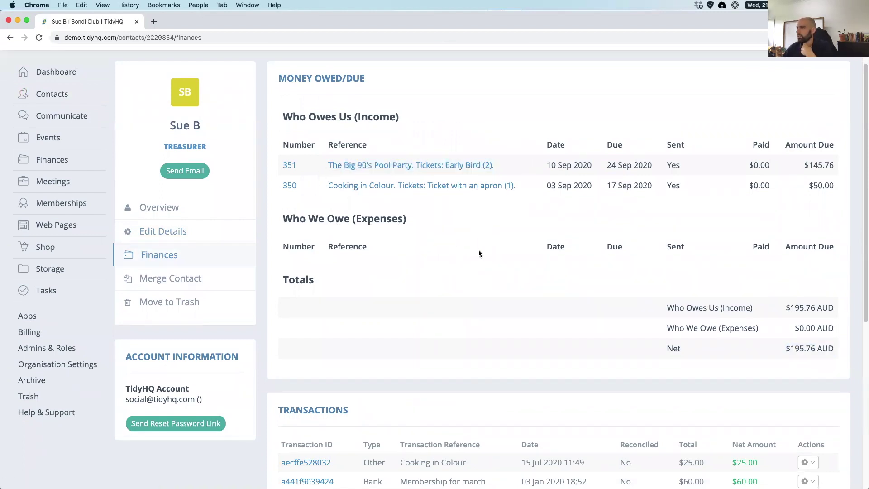
scroll(478, 252, down, 5)
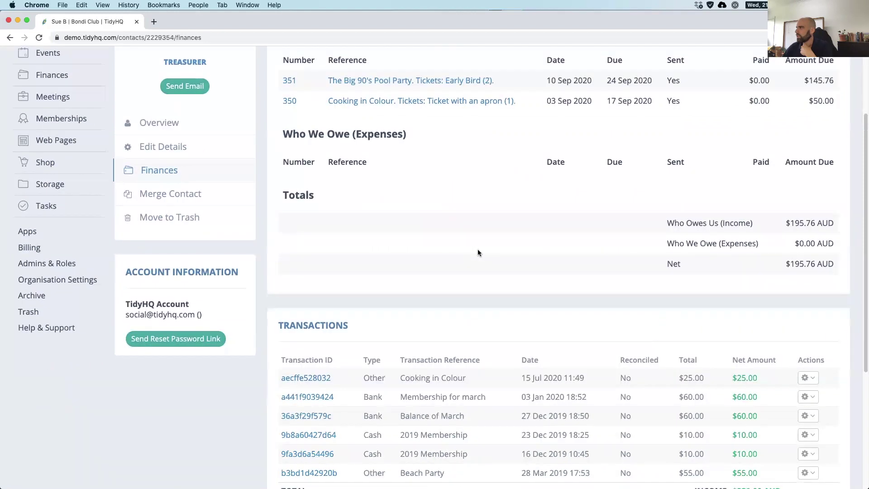
scroll(478, 252, up, 3)
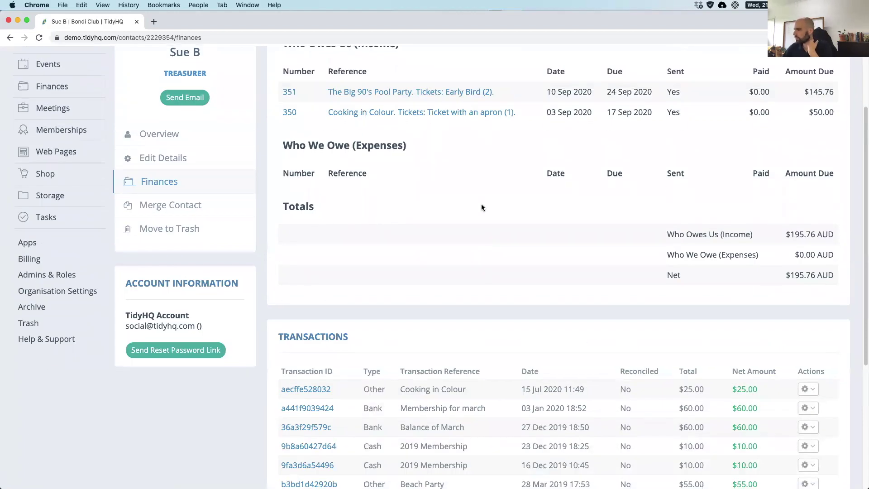
scroll(482, 206, down, 4)
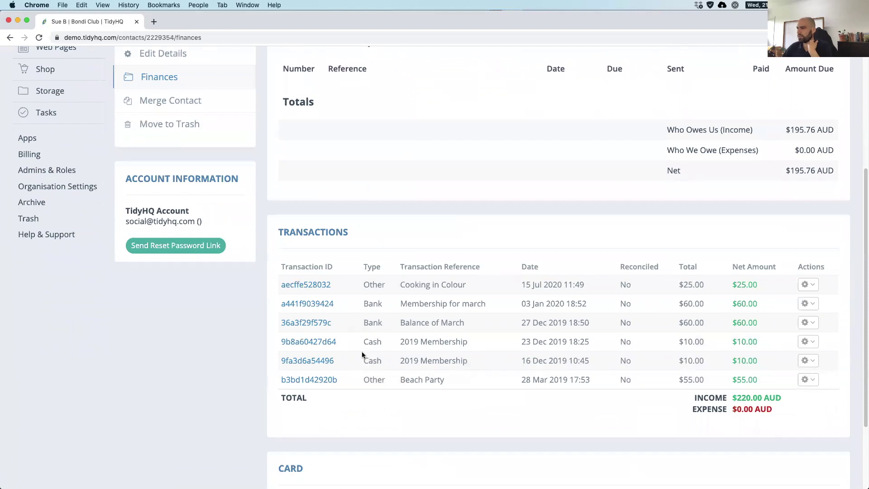
scroll(362, 354, down, 3)
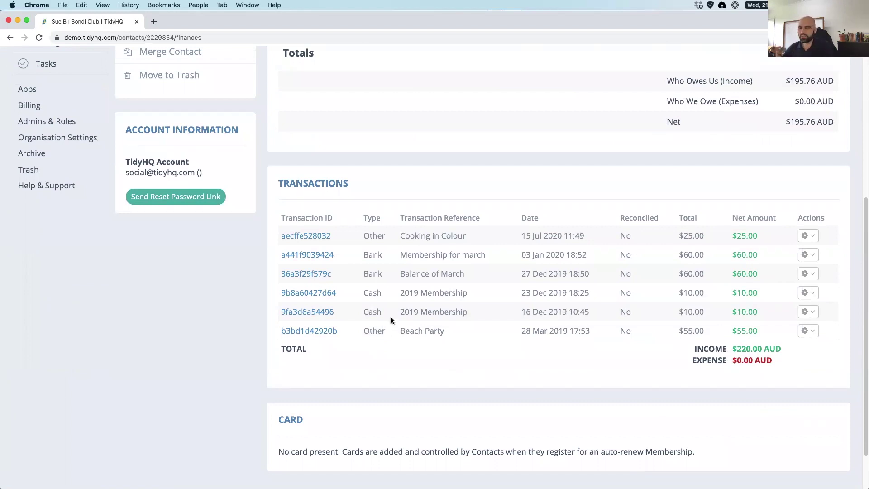
scroll(377, 326, up, 6)
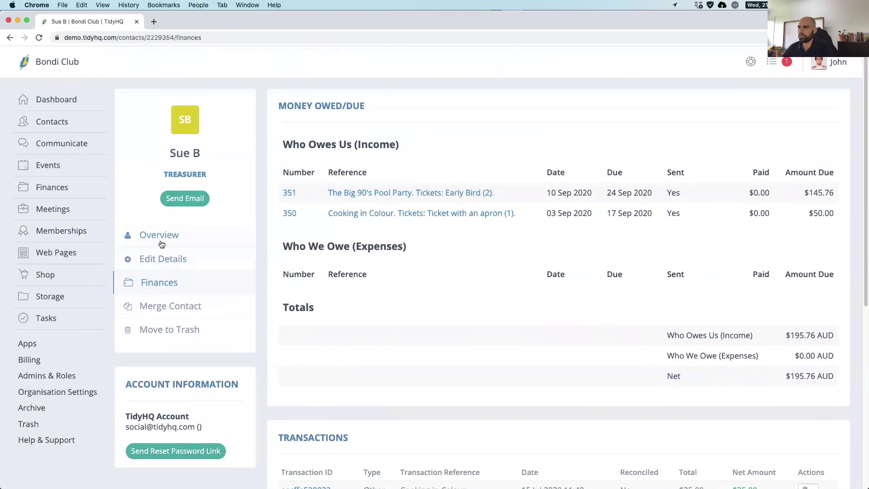
- Filter the contacts on the First Aid Qualified custom field set to true
click(161, 244)
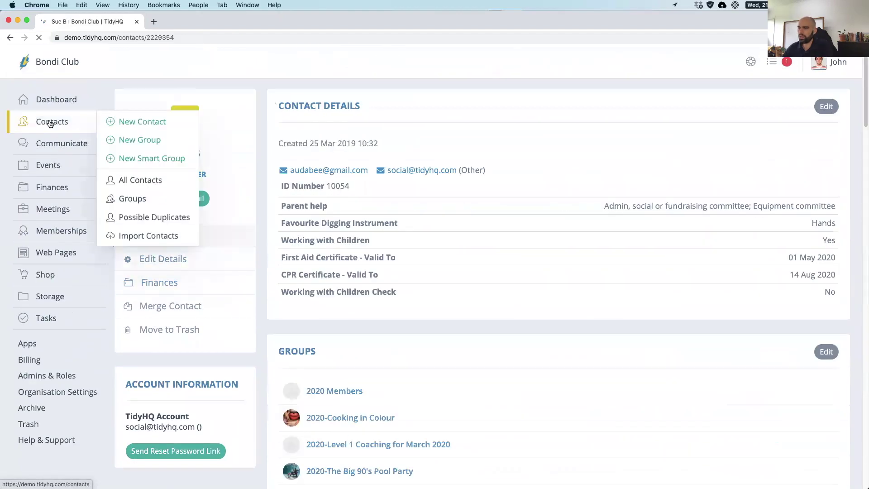
click(64, 124)
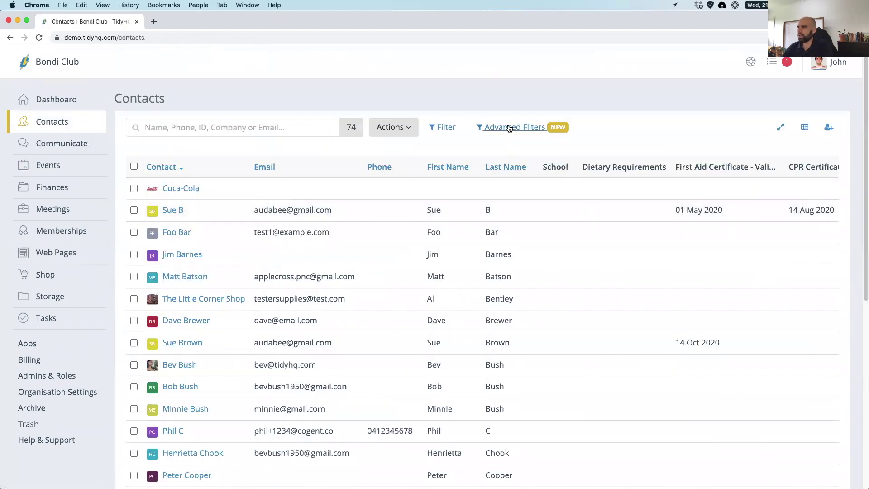
click(509, 127)
click(161, 190)
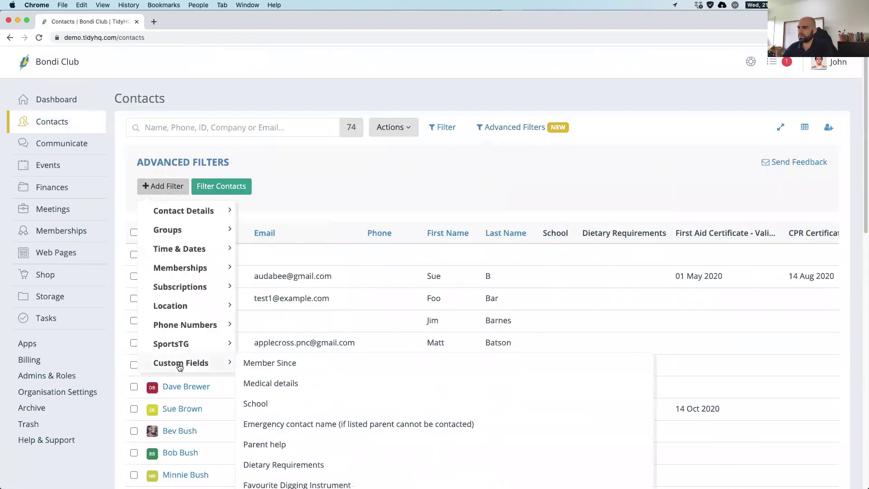
mouse_move(213, 363)
scroll(292, 380, down, 8)
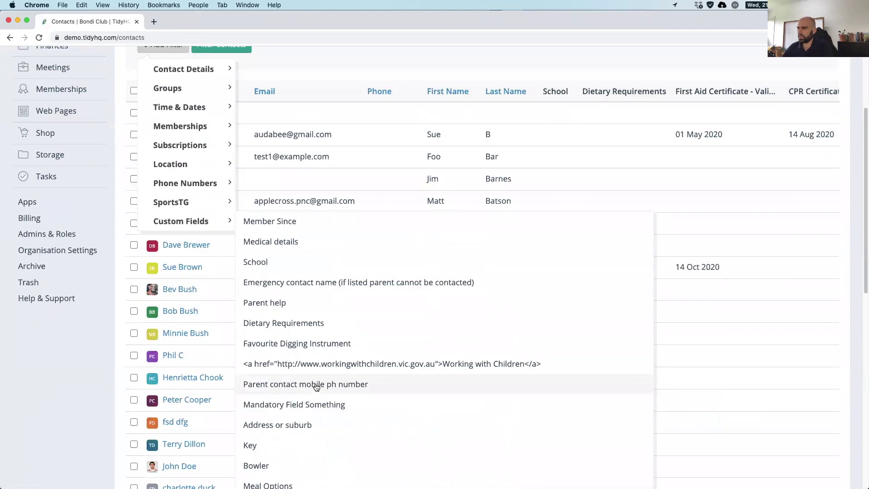
click(281, 414)
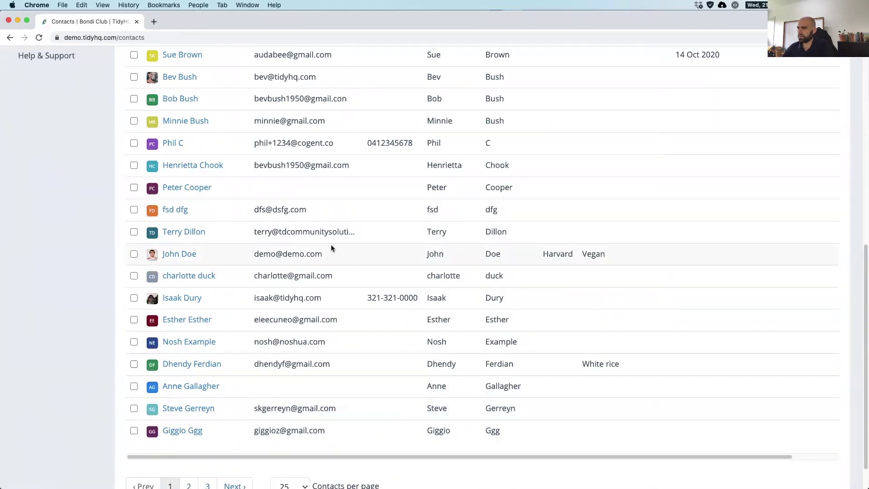
scroll(330, 244, up, 8)
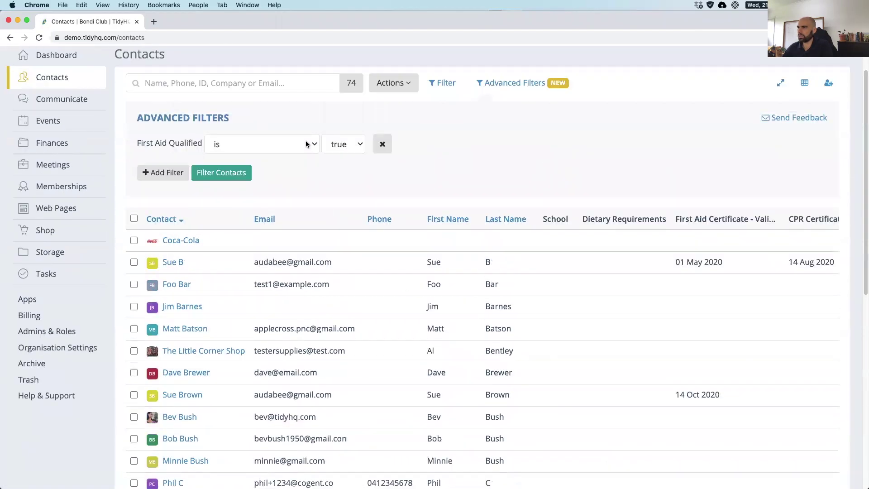
click(220, 173)
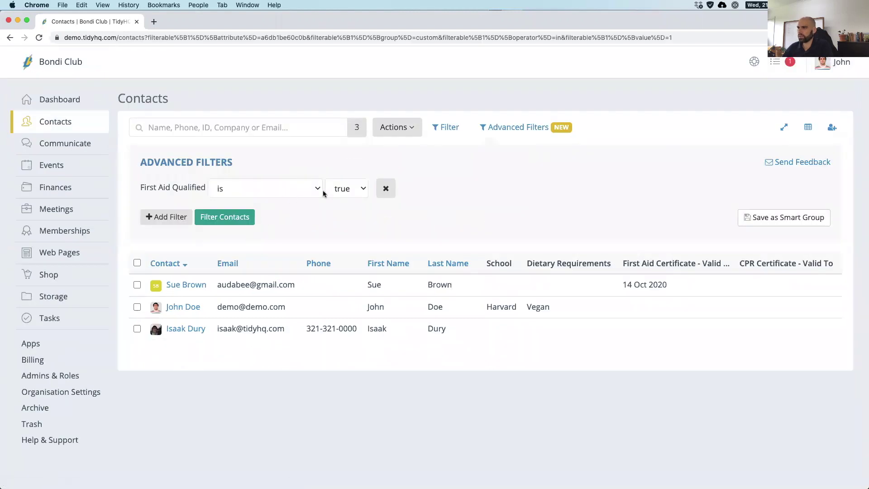
click(343, 189)
click(408, 175)
- Draft a smart group titled 'First Aid Qualified', then cancel it
click(785, 217)
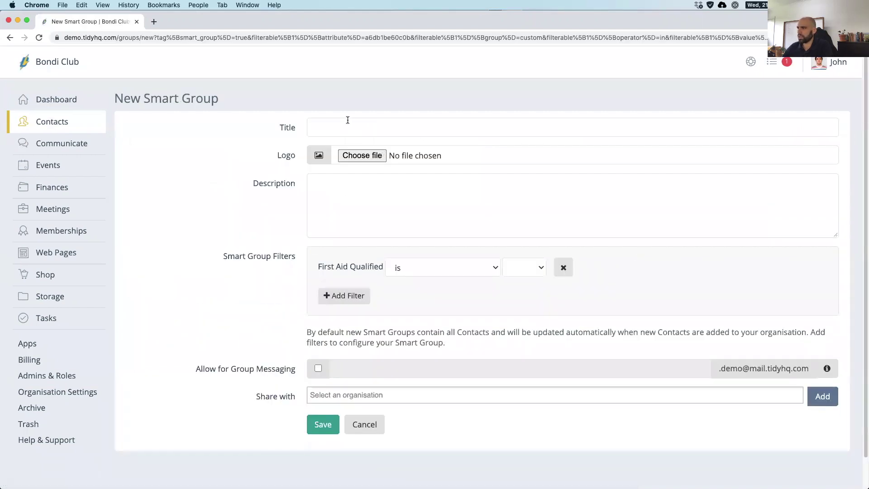
click(346, 122)
text(First Ai)
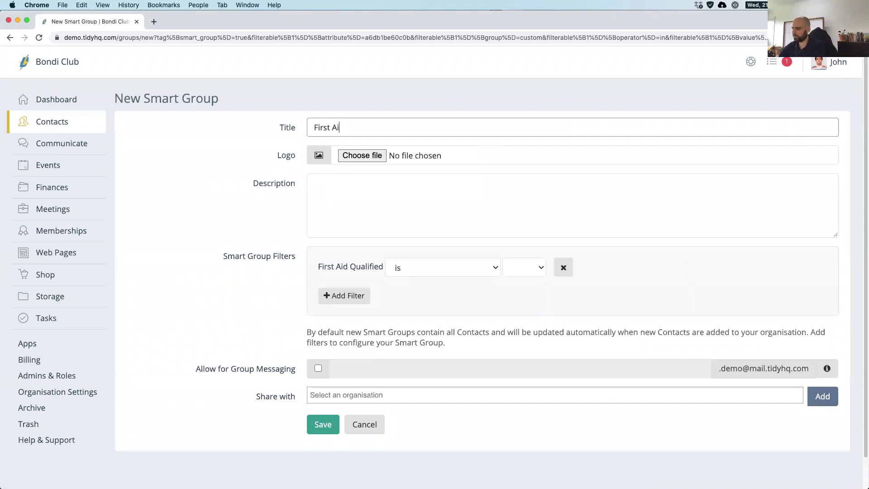
text(d Qualified)
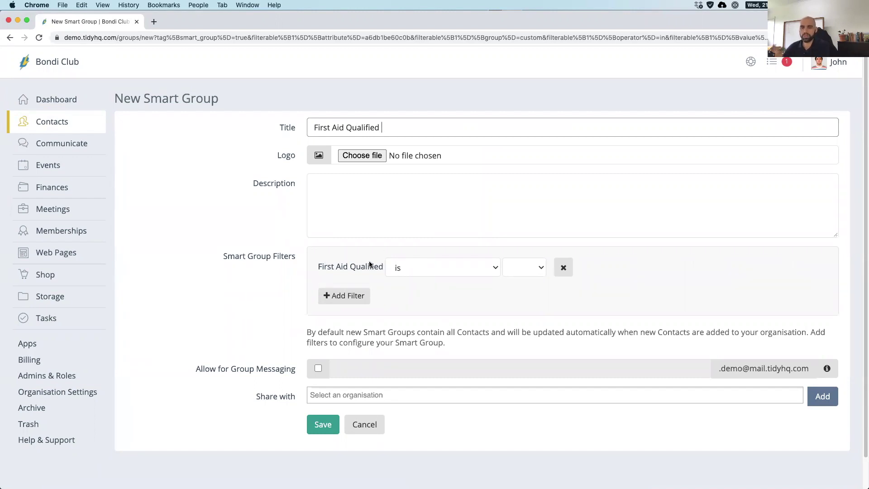
click(368, 424)
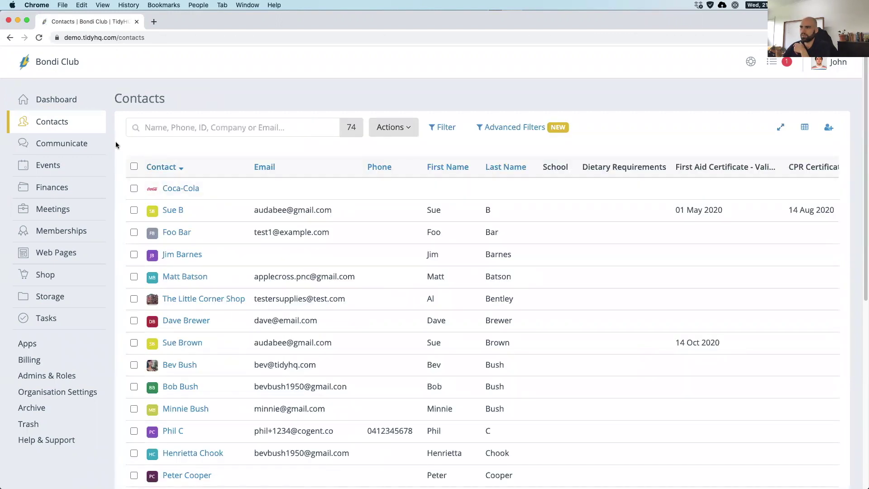
mouse_move(68, 121)
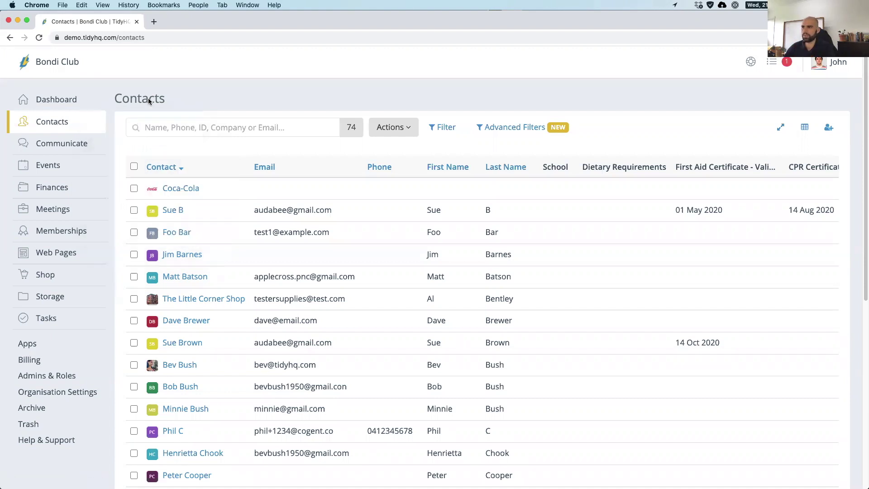
mouse_move(72, 148)
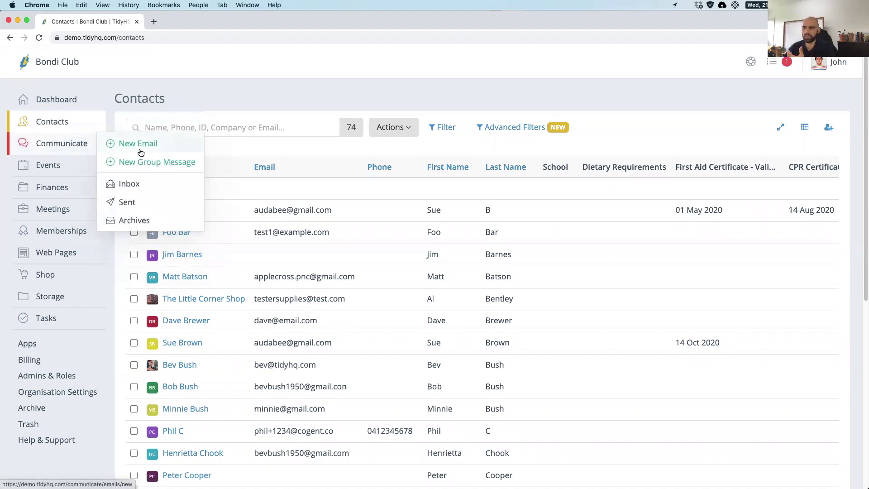
click(129, 184)
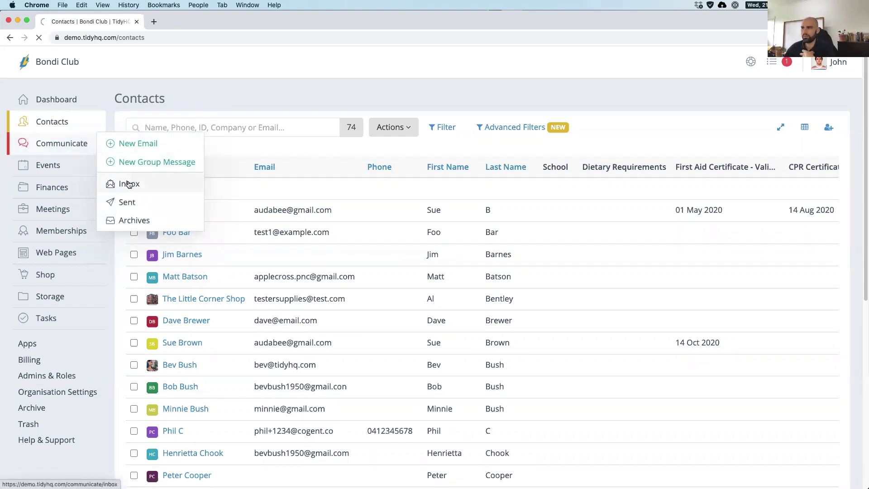
- Start a new email addressed to the First Aid Qualified group
click(186, 143)
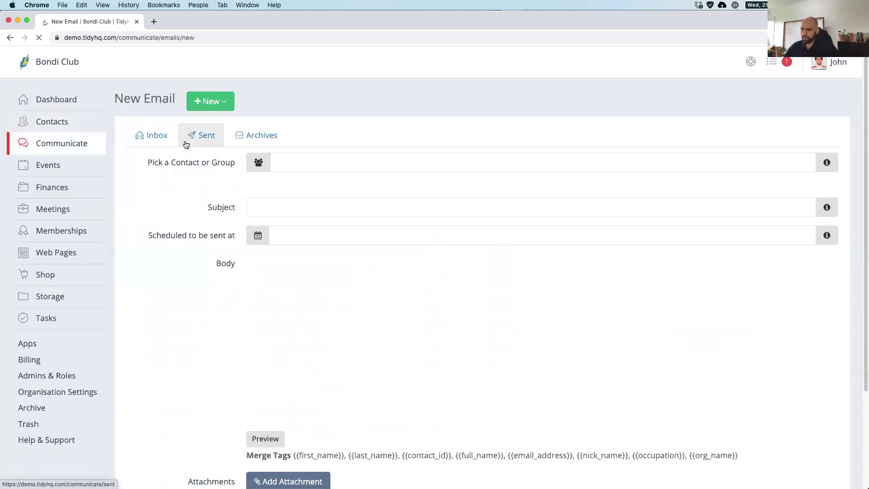
click(292, 162)
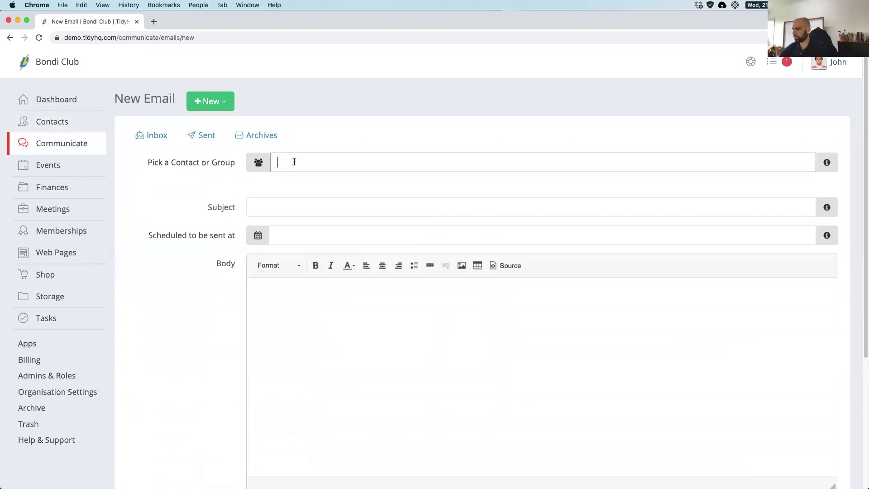
text(First Aid)
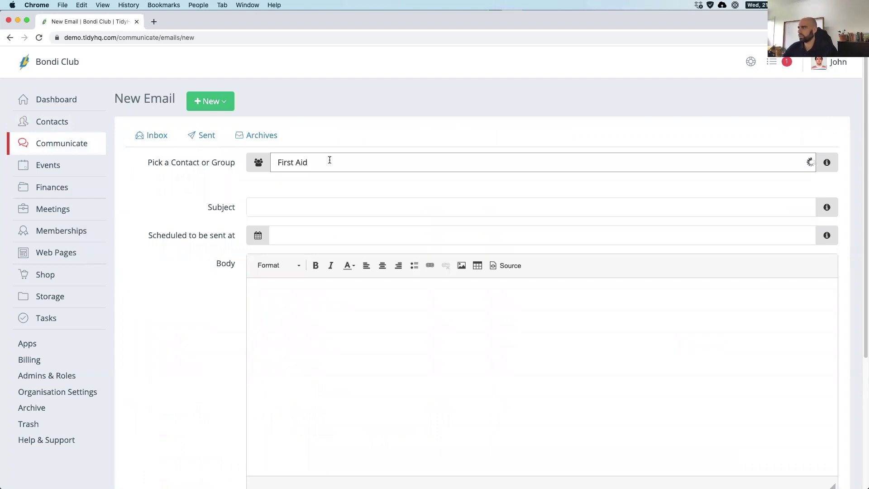
click(323, 202)
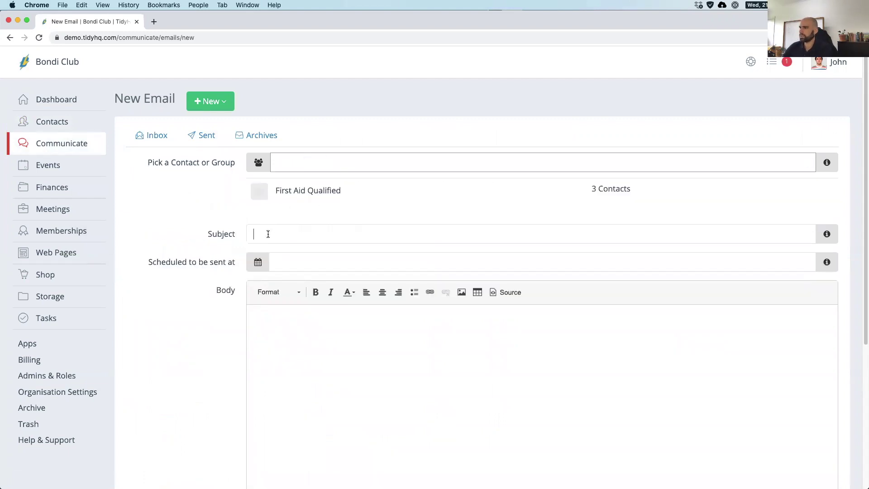
- Enter subject 'First Aid Course On Again' and body 'First Aid course on again in November'
click(270, 234)
text(First Aid)
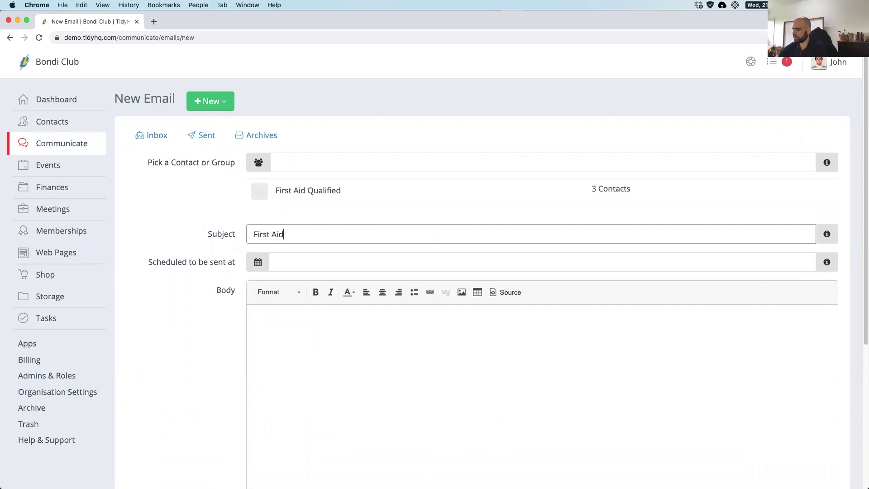
text( Course On Again)
key(Tab)
scroll(213, 333, down, 5)
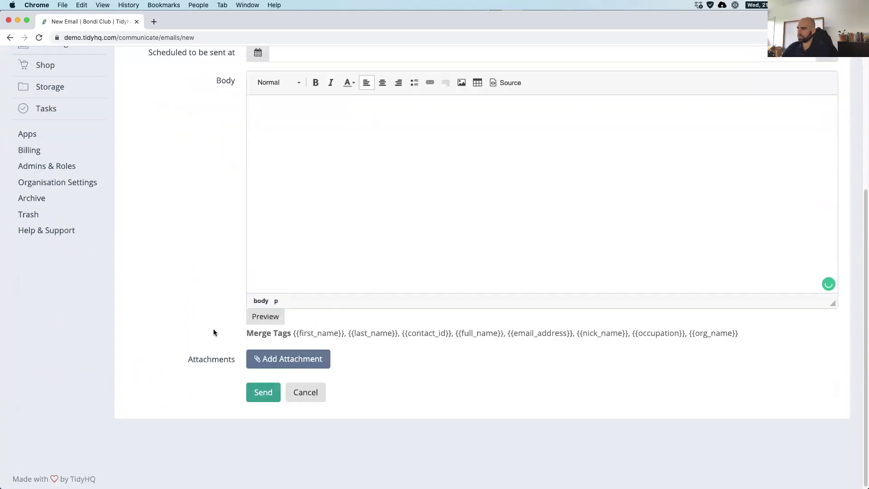
scroll(214, 333, up, 3)
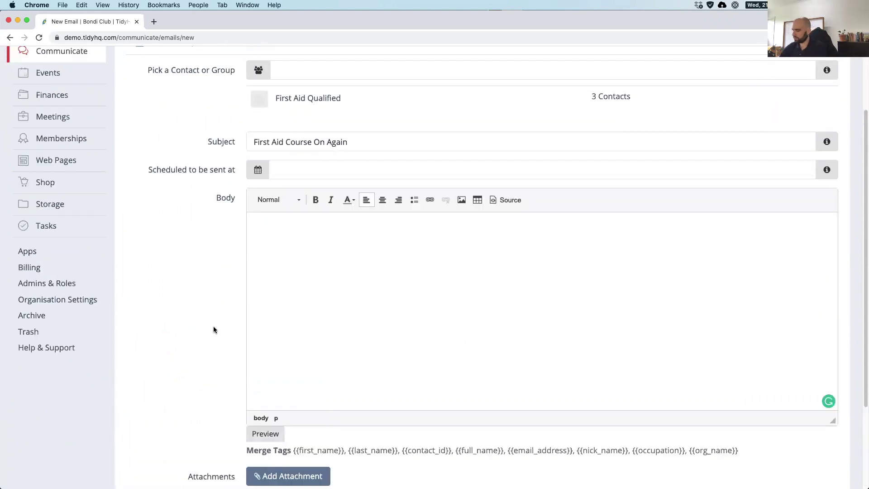
text(First Aid cours on again in November)
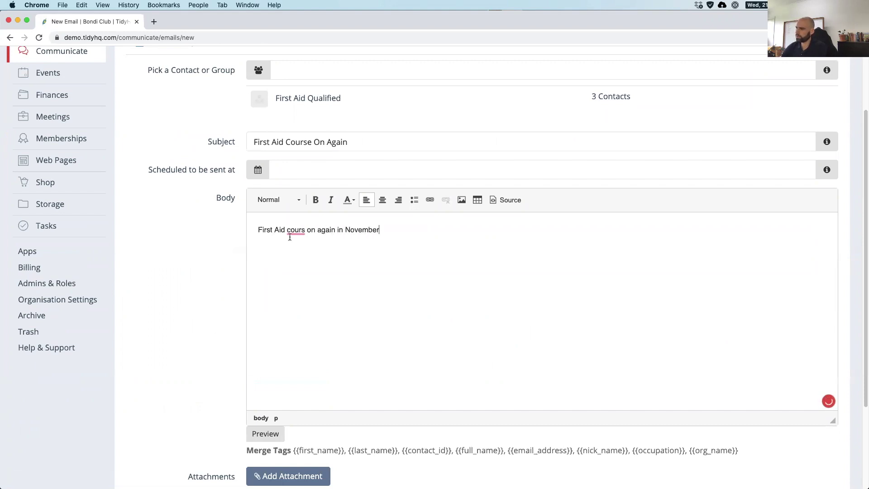
click(305, 249)
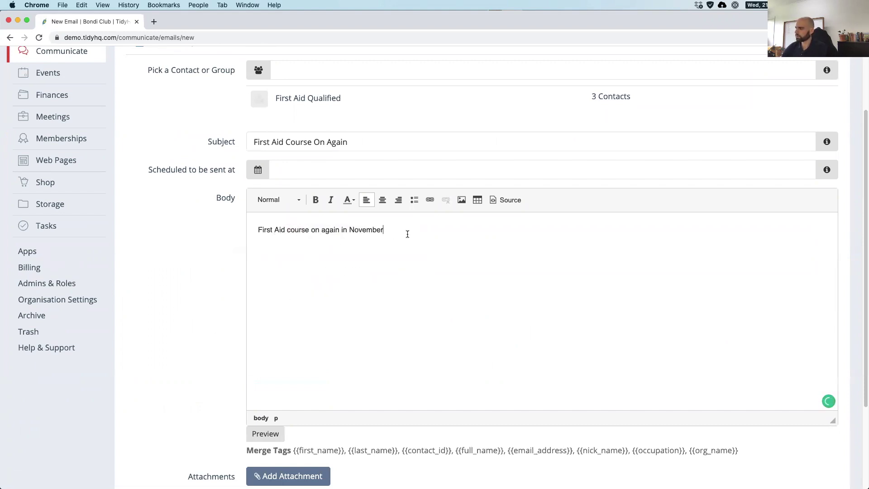
- Insert the jakob-owens unsplash photo from the storage 2020/Photos folder into the email
click(462, 200)
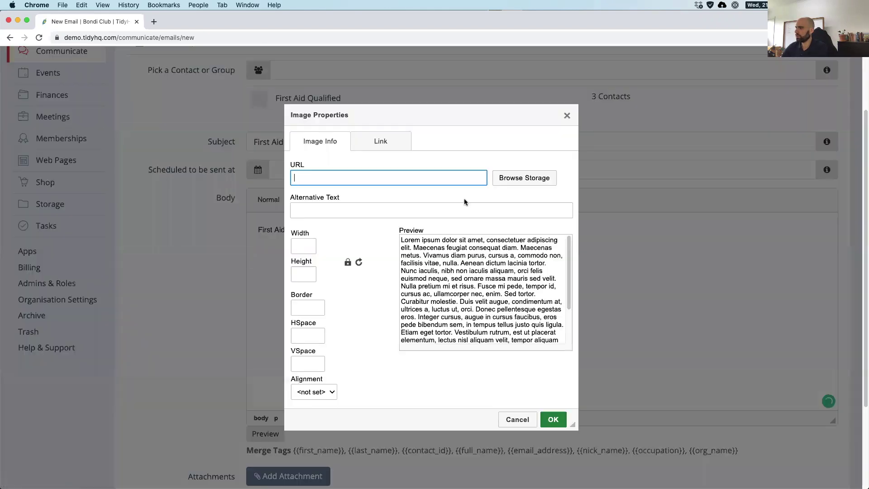
click(532, 177)
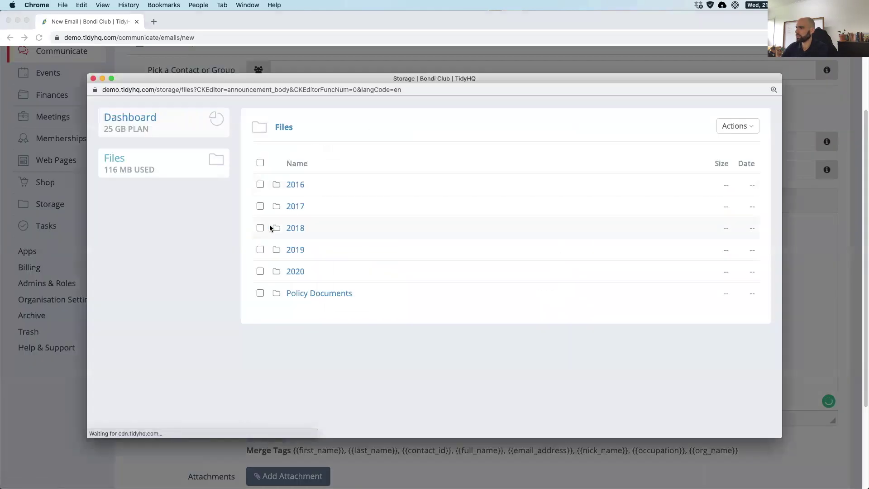
click(291, 271)
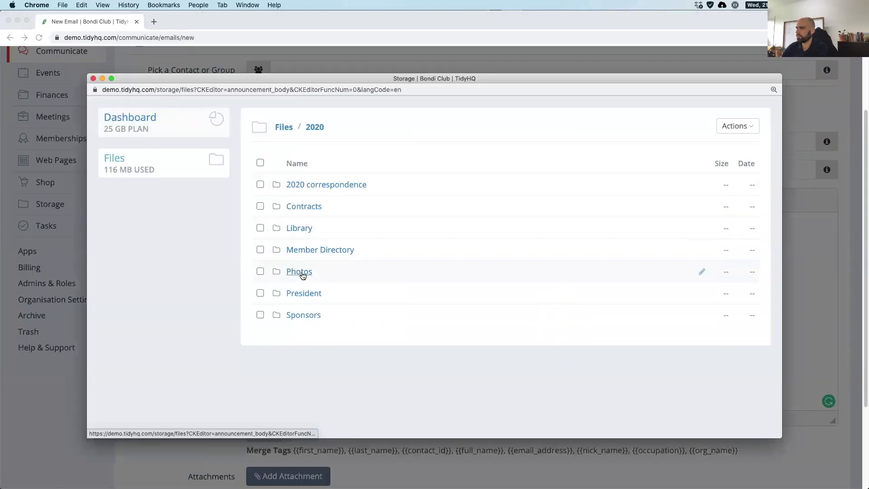
click(301, 272)
scroll(301, 326, down, 10)
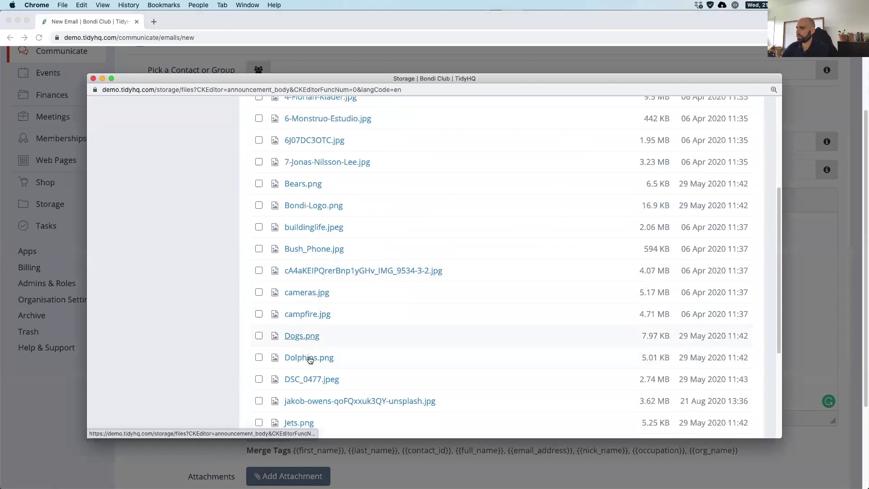
click(310, 261)
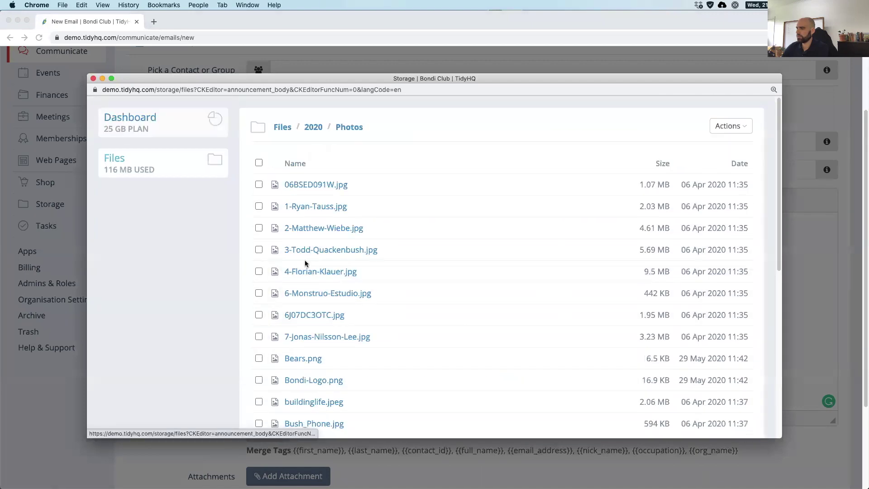
- Resize the inserted image to a width of 600
double_click(305, 245)
text(100)
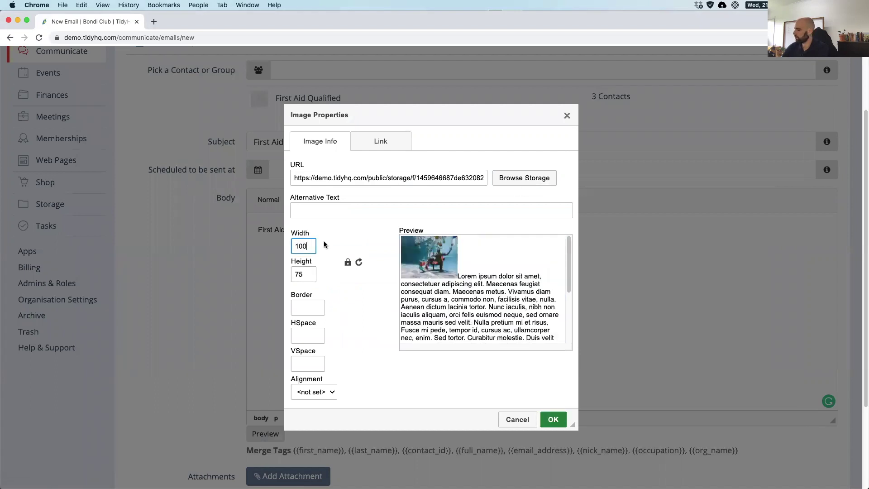
key(BackSpace)
key(BackSpace)
key(BackSpace)
text(600)
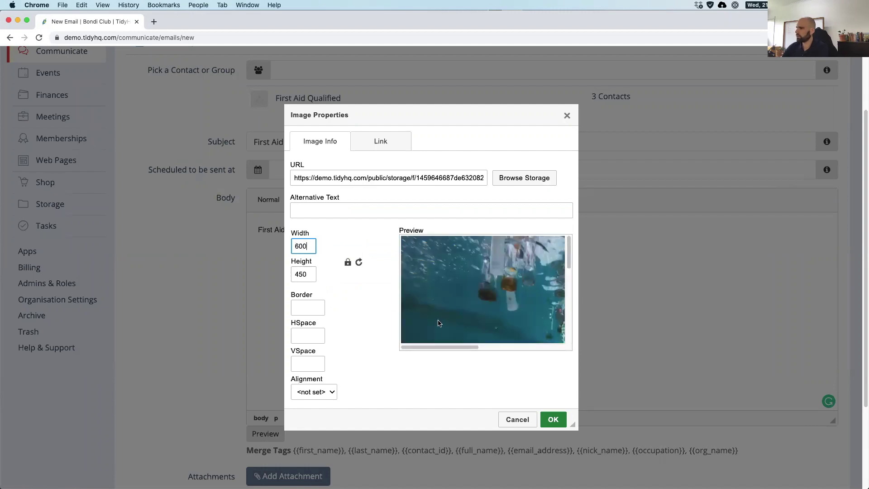
click(554, 419)
scroll(290, 247, up, 3)
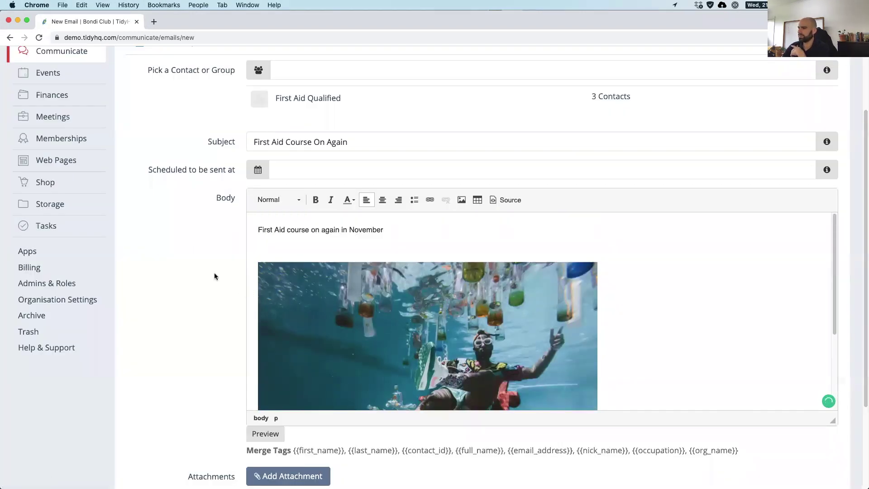
scroll(253, 384, down, 2)
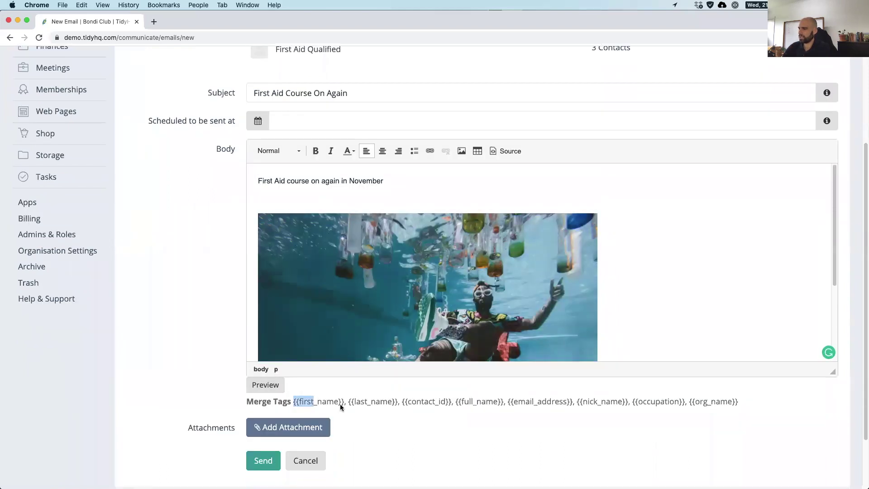
- Add a 'Hi {{first_name}}' greeting line above the course sentence
drag(343, 405, 346, 403)
key(super+c)
click(258, 180)
text(Hi)
key(super+v)
key(Return)
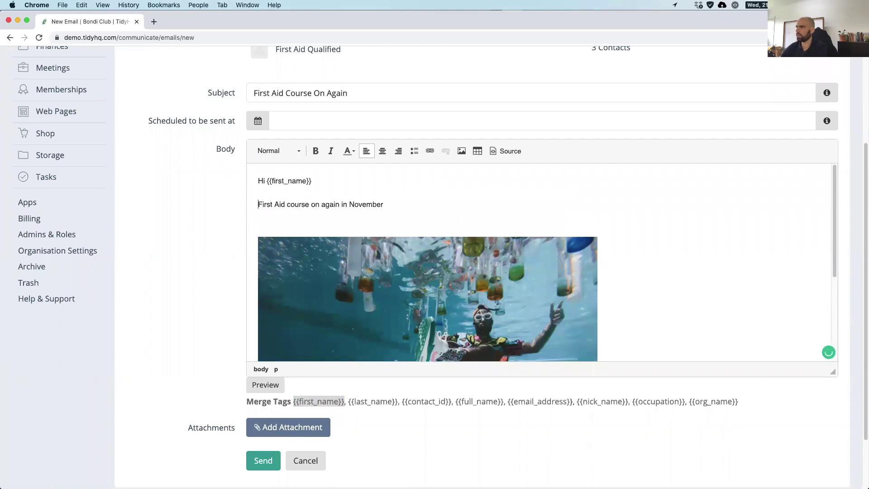
click(268, 385)
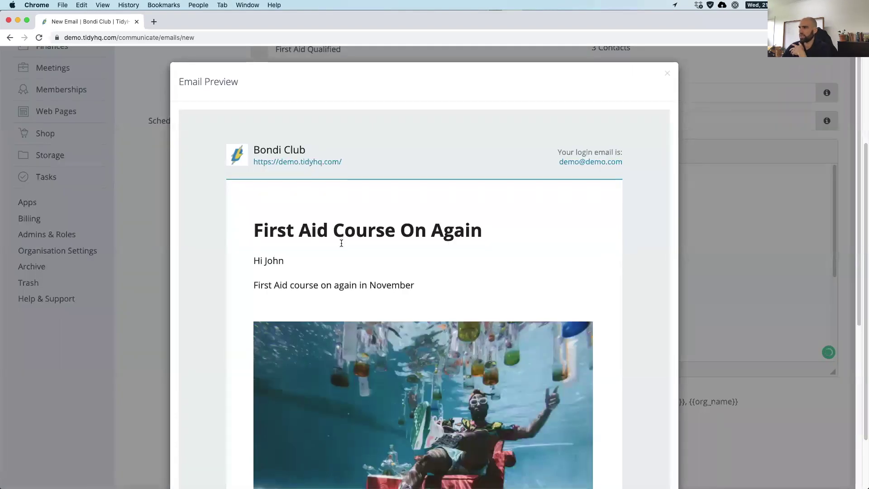
scroll(342, 245, down, 5)
scroll(342, 246, down, 5)
scroll(340, 244, up, 8)
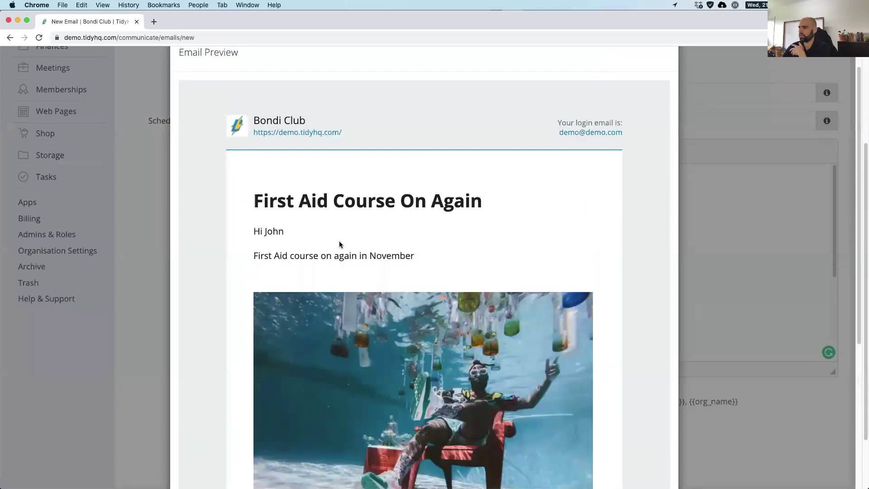
scroll(344, 242, up, 2)
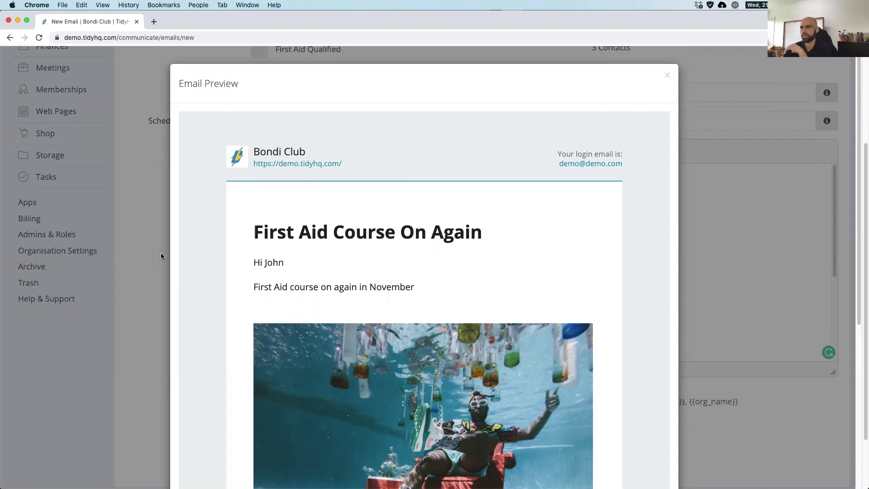
click(141, 270)
scroll(222, 265, up, 3)
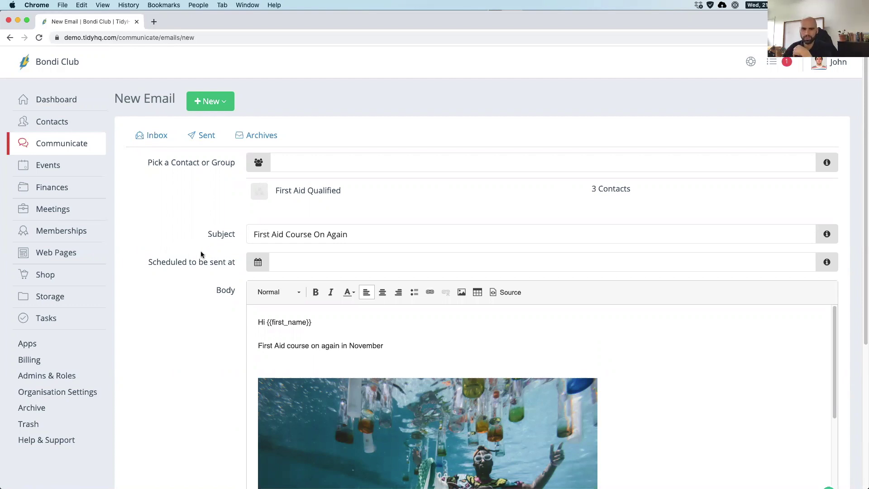
- Open Auckland School Camp from Upcoming Events and bring up its Edit Event Info form
mouse_move(79, 174)
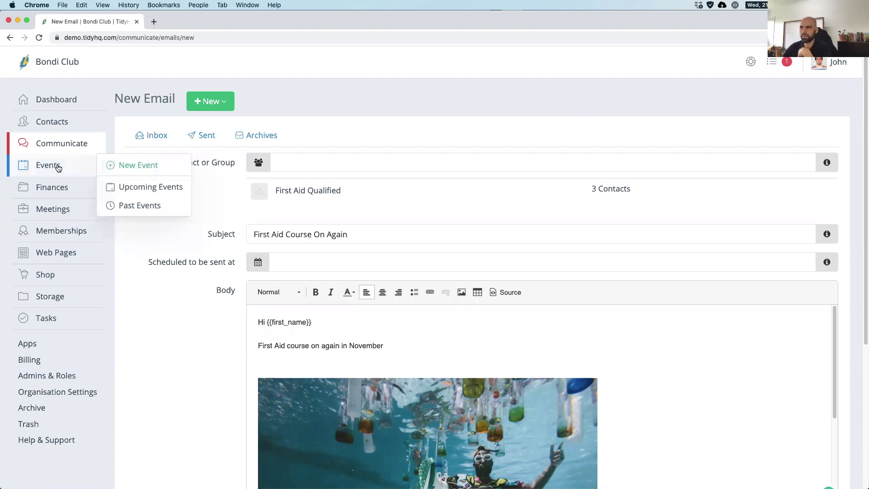
click(135, 190)
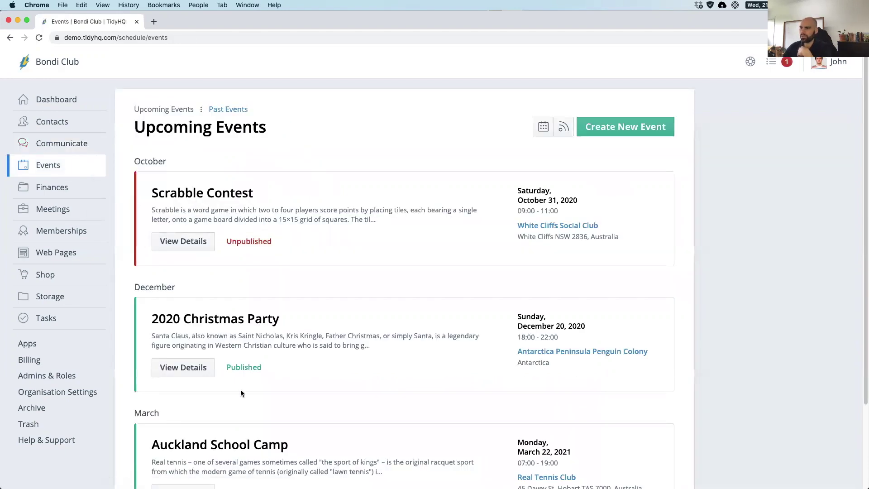
scroll(215, 356, down, 3)
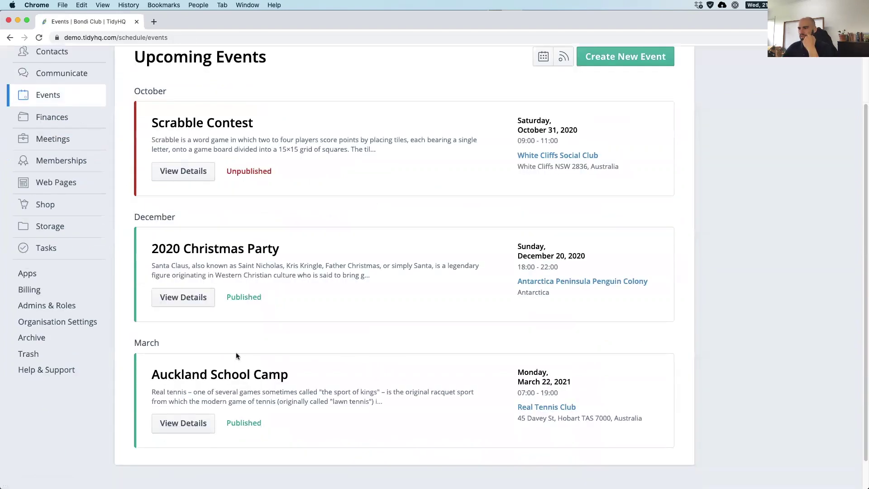
click(175, 423)
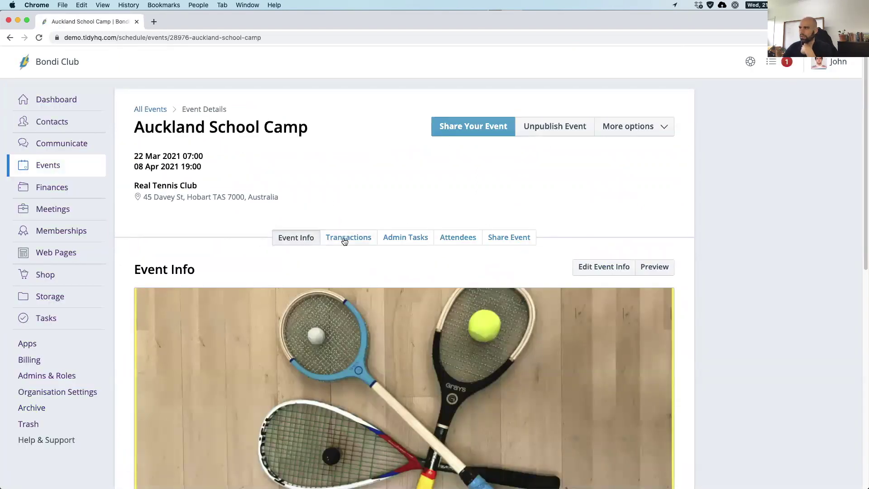
click(583, 266)
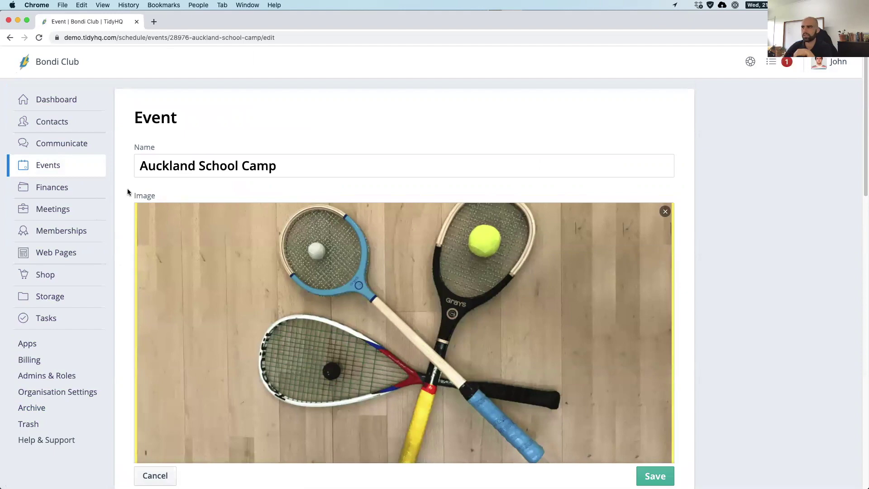
- Nudge the Real Tennis Club map pin slightly southeast and save the event location
scroll(127, 188, down, 4)
scroll(130, 213, down, 3)
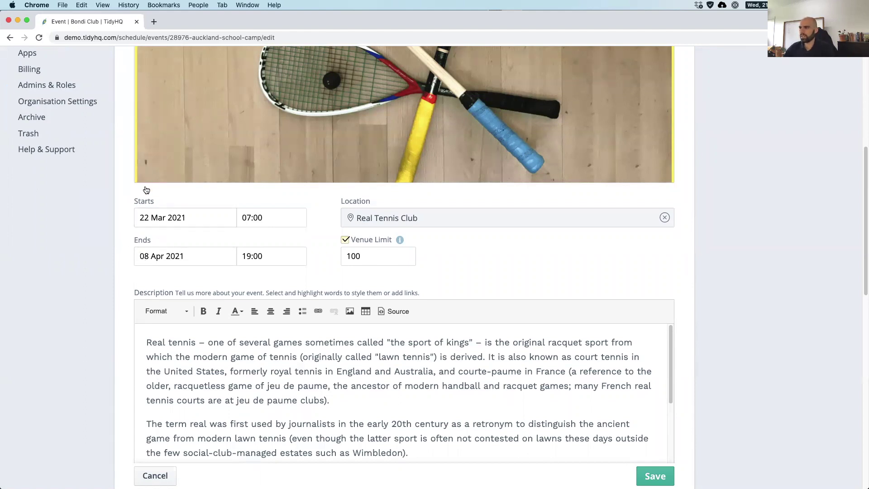
click(399, 220)
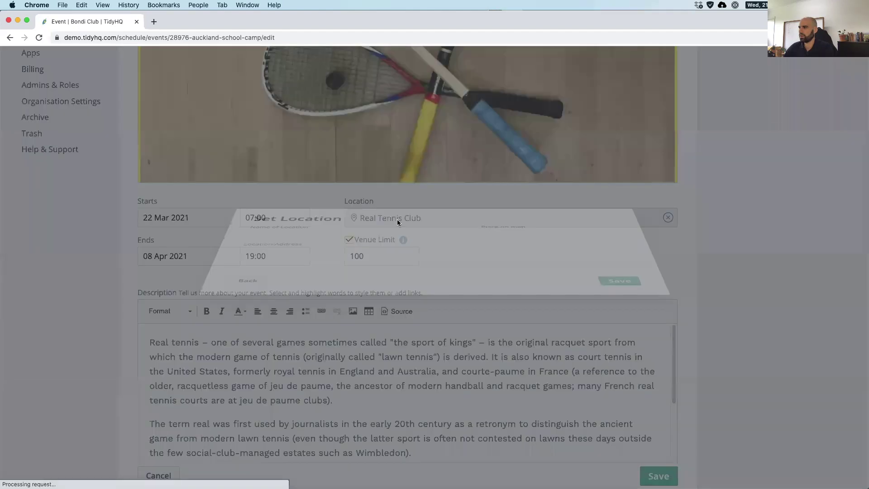
drag(550, 229, 557, 240)
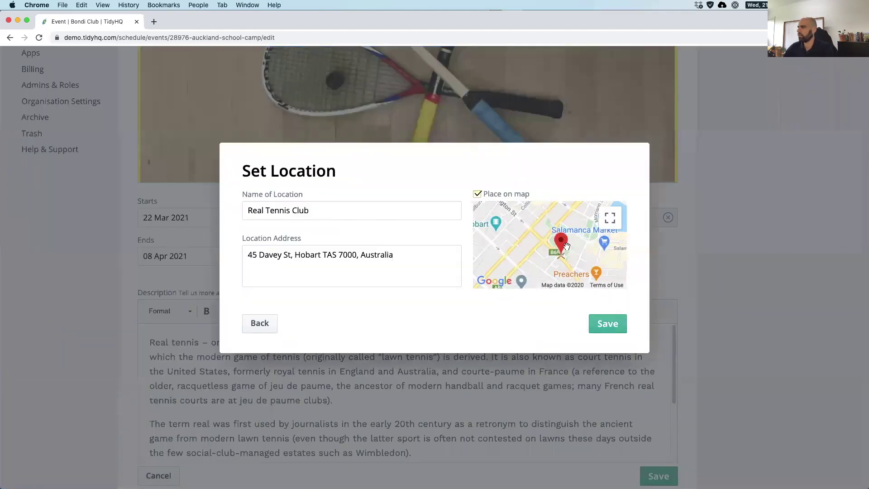
click(608, 323)
scroll(384, 285, down, 3)
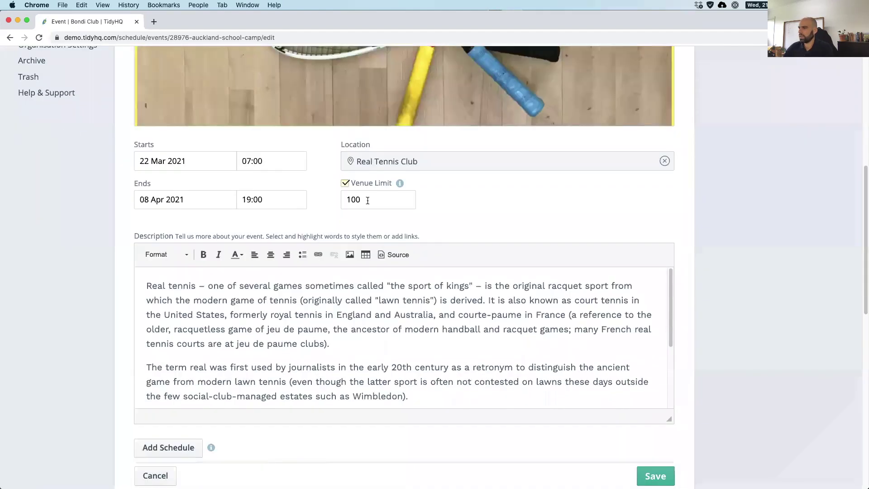
scroll(171, 322, down, 2)
scroll(170, 322, down, 3)
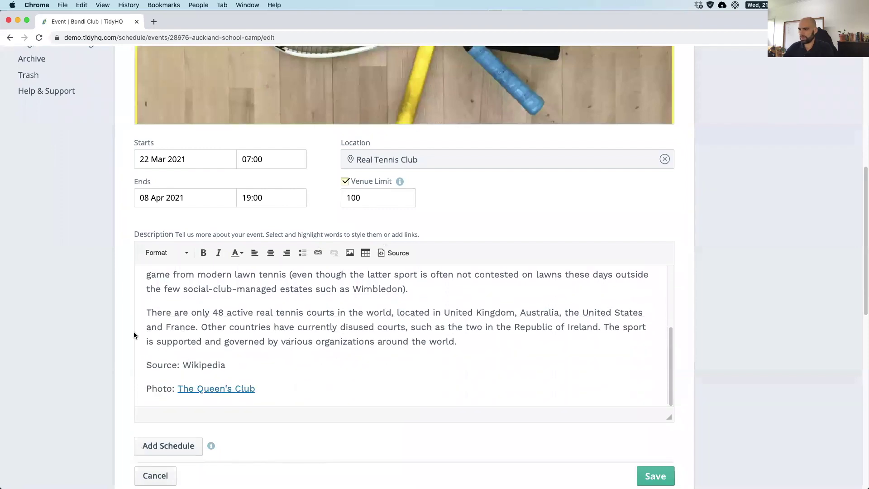
scroll(123, 306, down, 4)
- Add schedule items 'Camp starts here', 'Camp goes there' and 'Camp finishes now', fixing the misspelling
scroll(123, 310, down, 3)
click(162, 178)
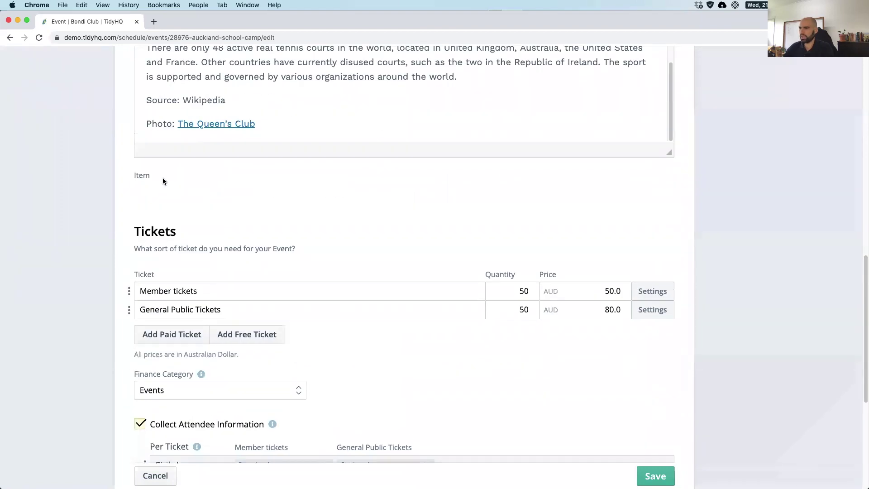
text(Camp)
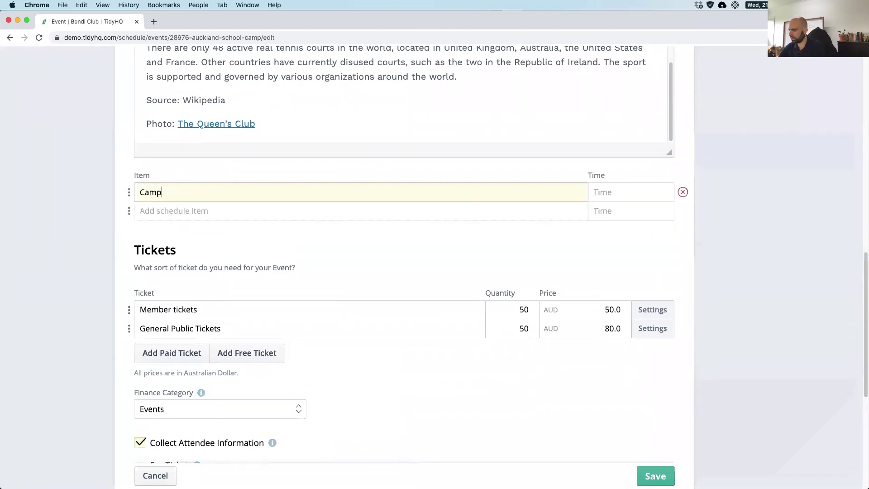
text( starts here)
click(170, 211)
text(Camp)
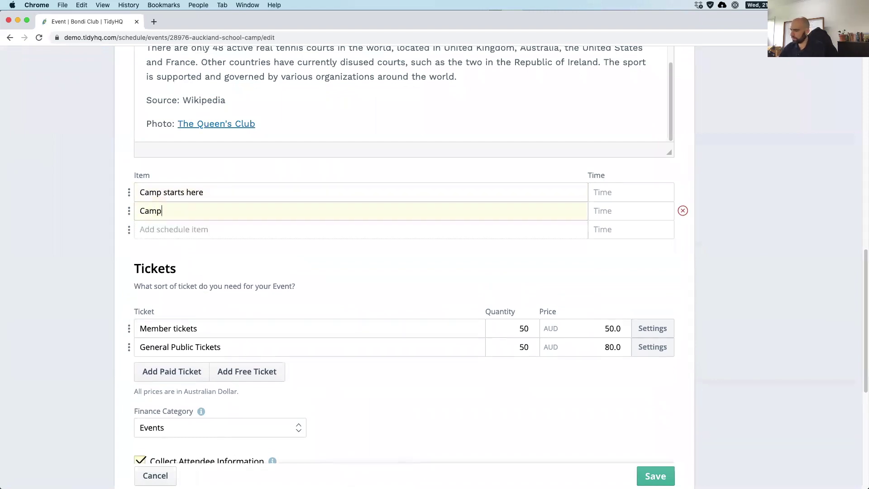
text( goes there)
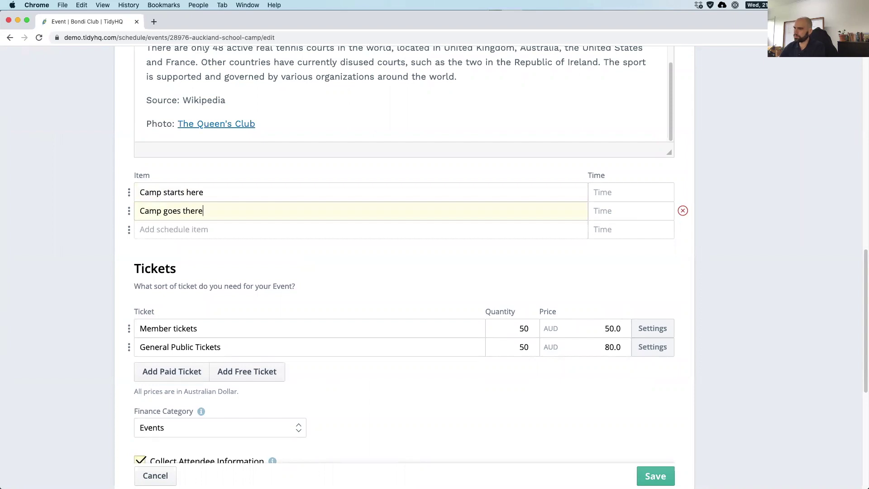
click(200, 228)
text(C)
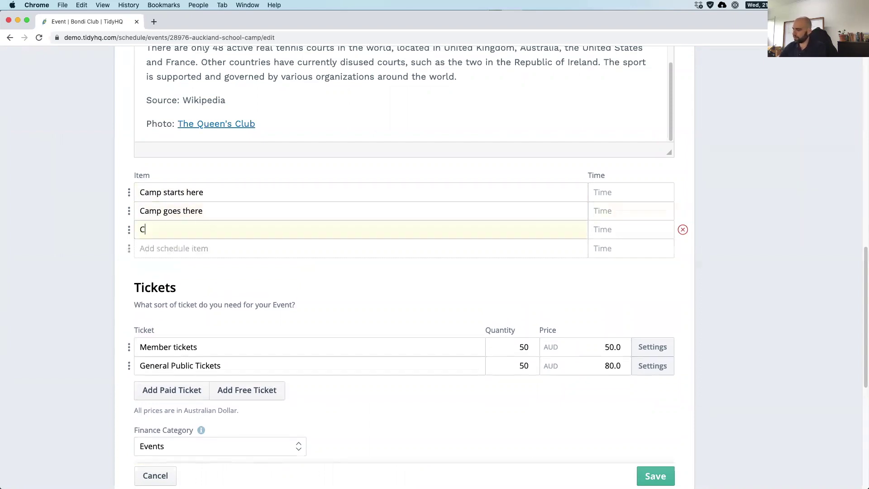
text(amp finsihes now)
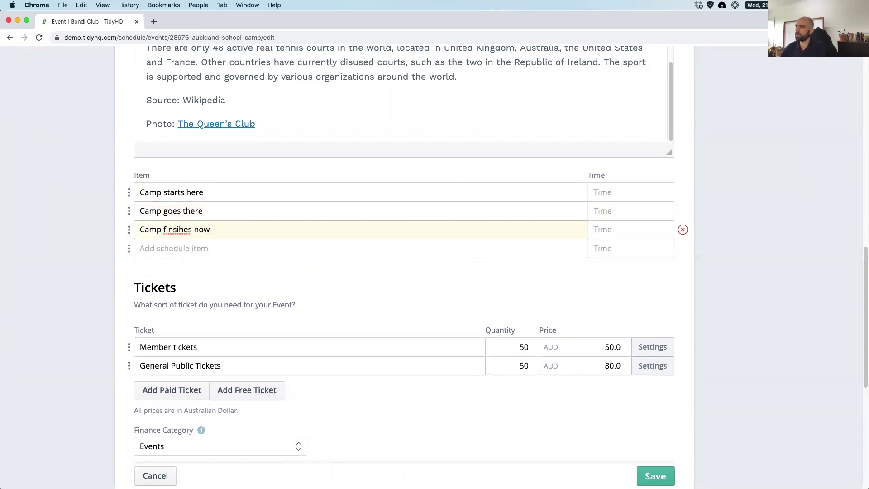
right_click(179, 229)
click(190, 237)
- Set the three schedule times to 8:00, 12:00 and 17:00
click(625, 194)
text(8:00)
key(Tab)
key(Tab)
text(12)
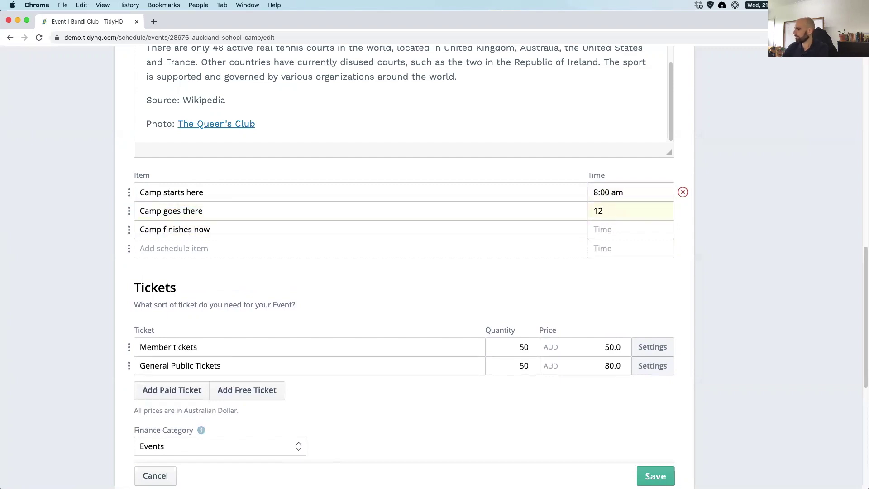
text(:00)
key(Tab)
key(Tab)
text(17:00)
key(Tab)
scroll(203, 268, down, 2)
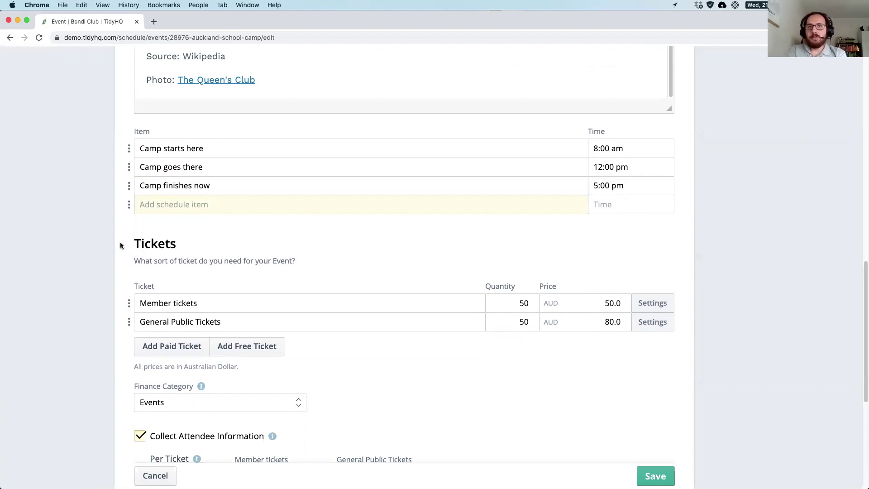
scroll(121, 245, up, 1)
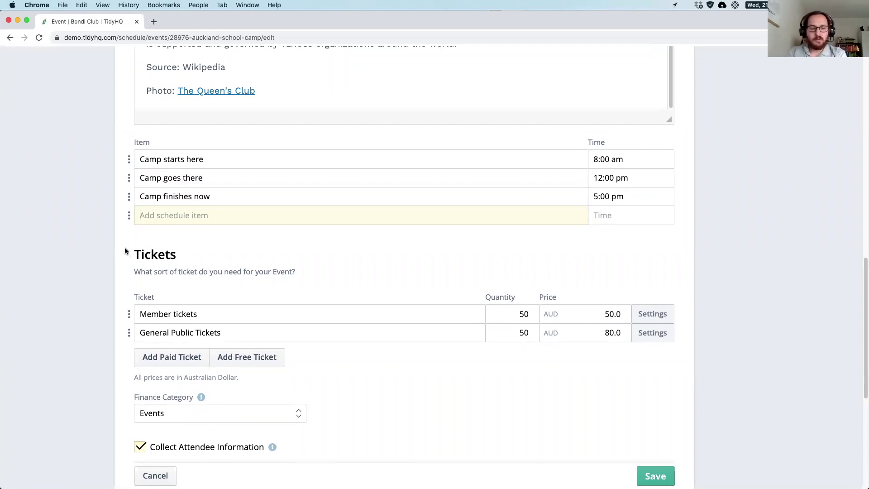
scroll(126, 251, down, 1)
scroll(125, 250, down, 2)
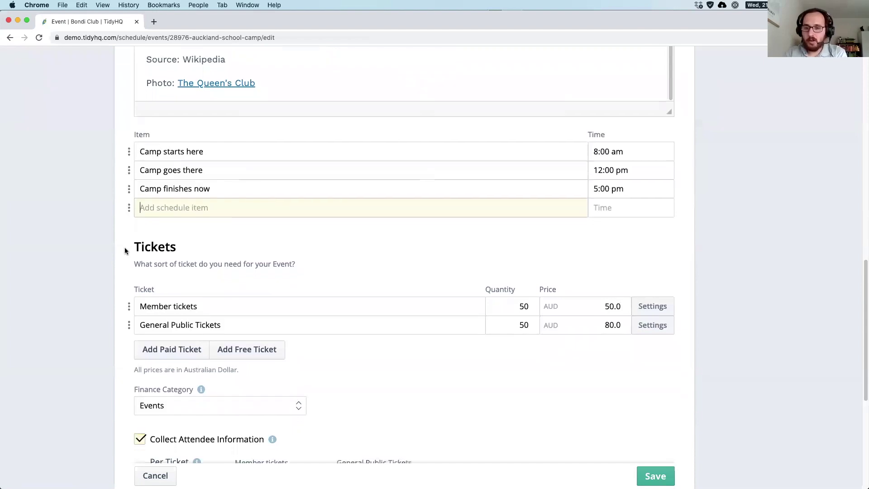
scroll(125, 250, down, 1)
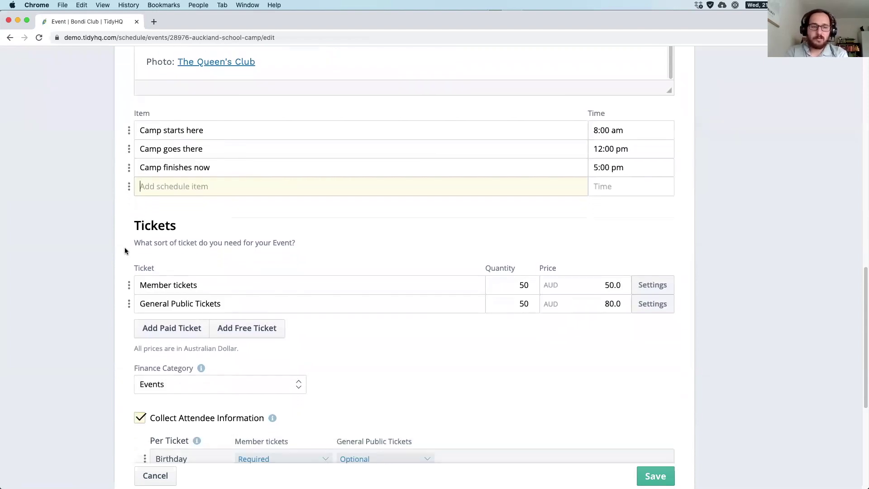
scroll(125, 248, down, 2)
scroll(125, 249, down, 1)
scroll(124, 249, down, 2)
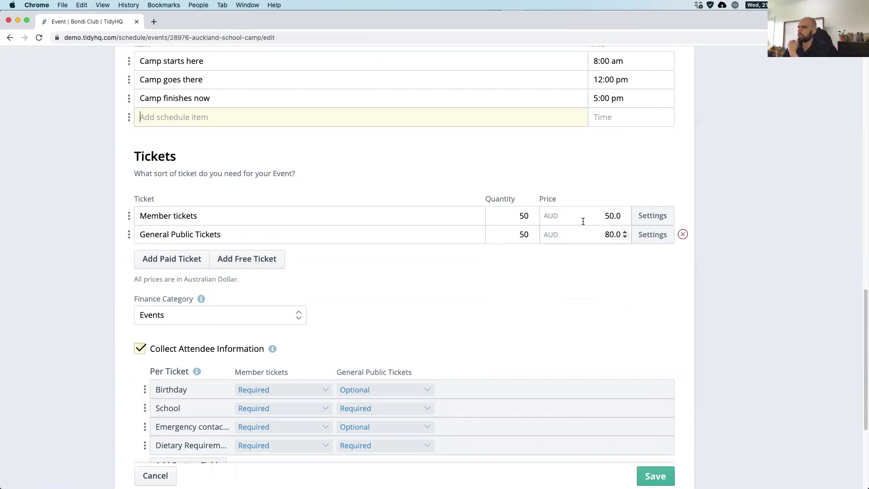
click(520, 216)
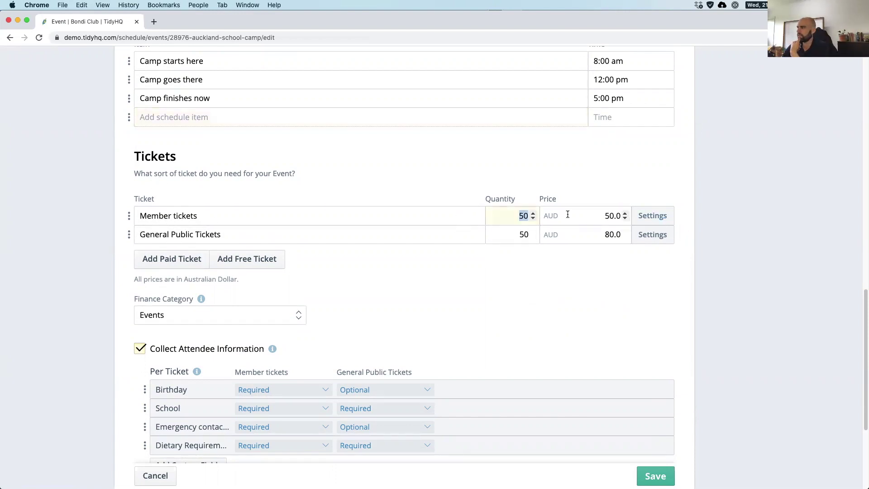
click(648, 217)
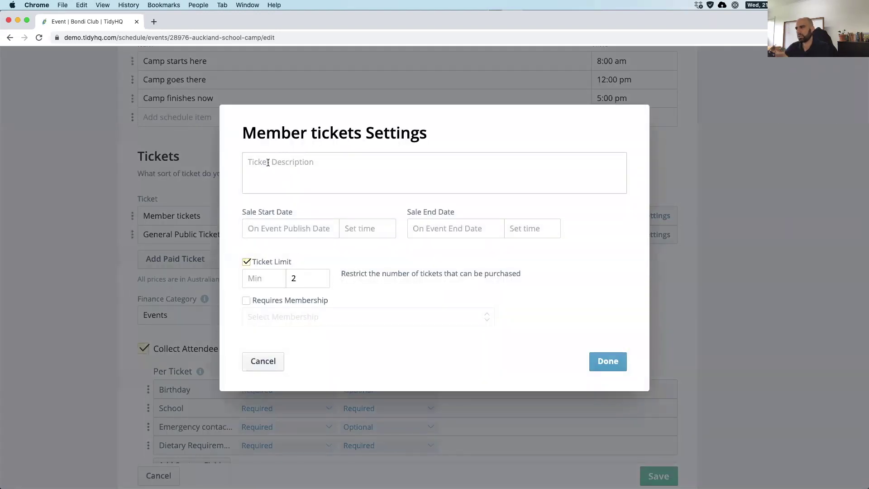
click(261, 163)
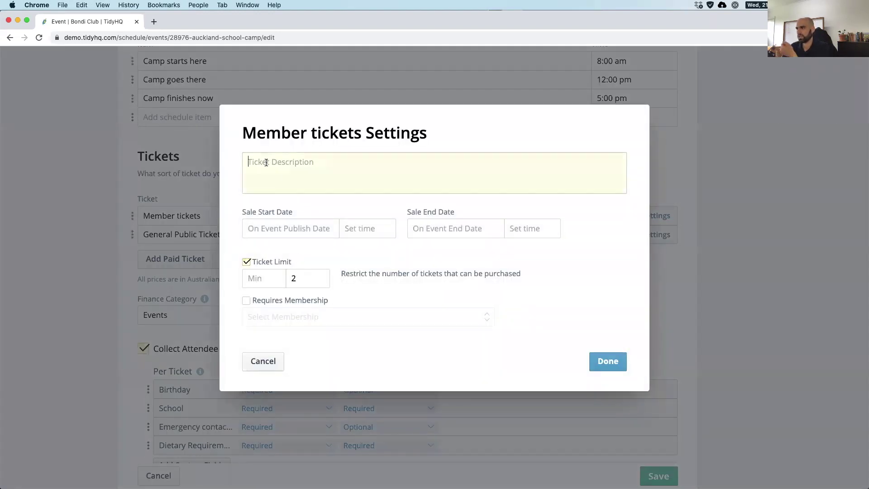
click(256, 228)
click(471, 227)
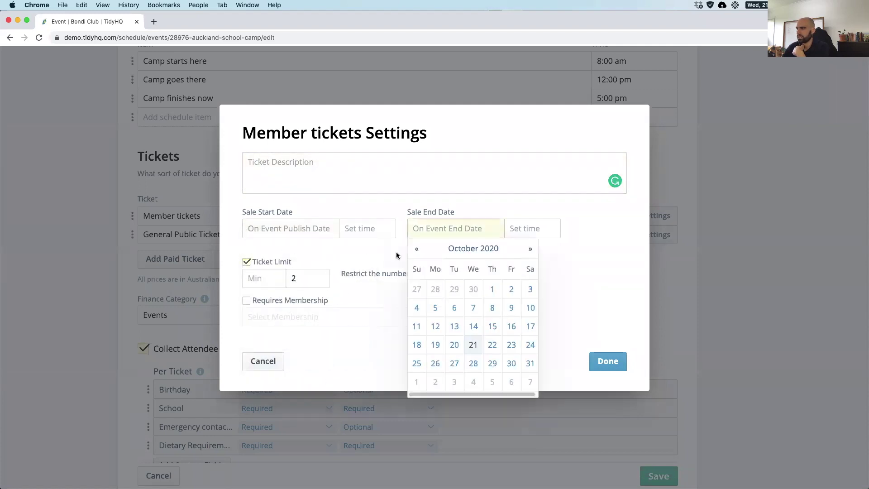
click(385, 257)
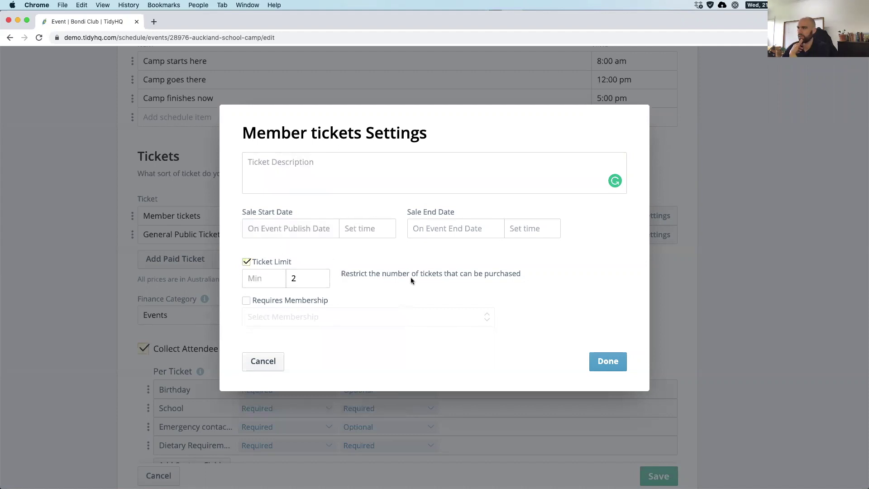
click(277, 301)
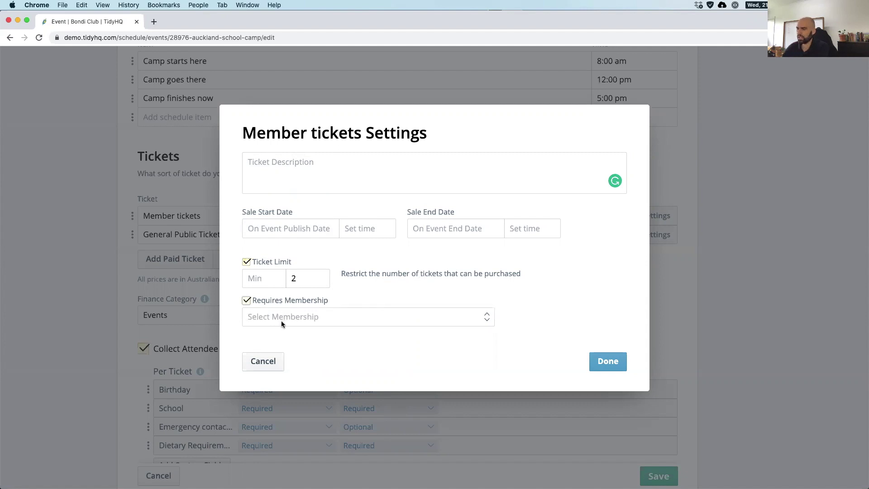
click(280, 320)
click(281, 318)
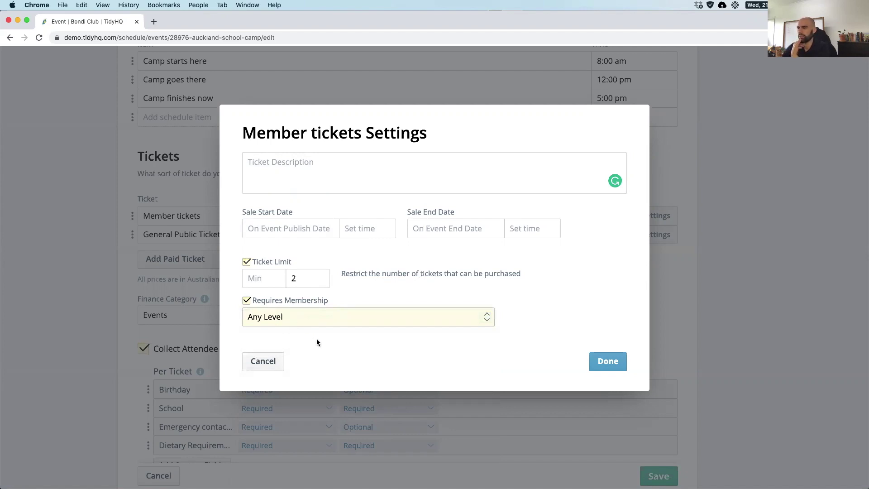
click(265, 302)
click(275, 365)
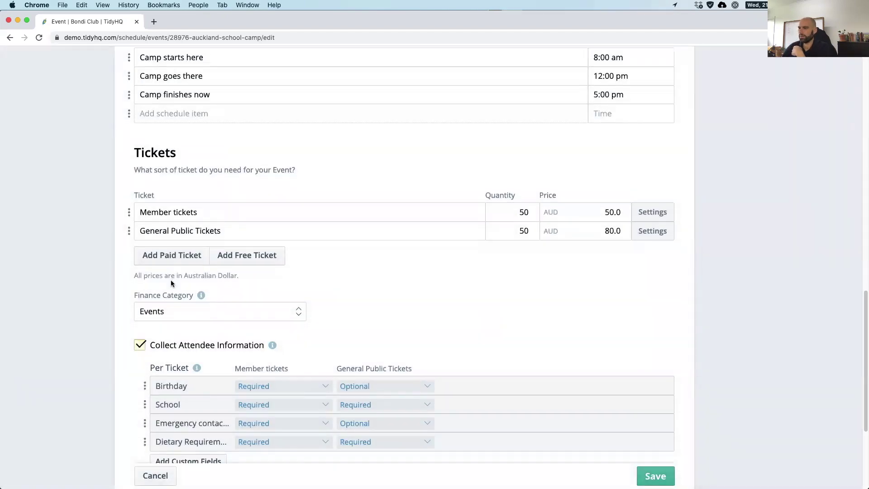
- Keep Events as the event's finance category and scroll to the bottom of the form
scroll(135, 277, down, 2)
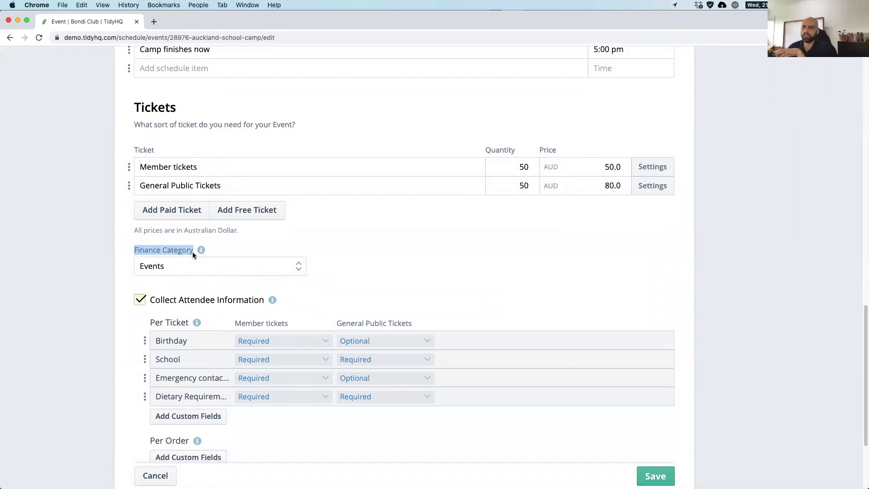
click(185, 264)
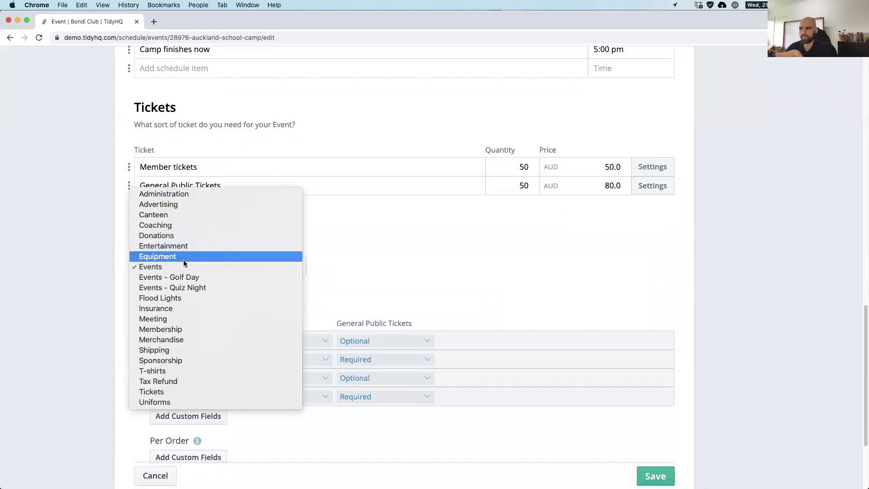
click(177, 267)
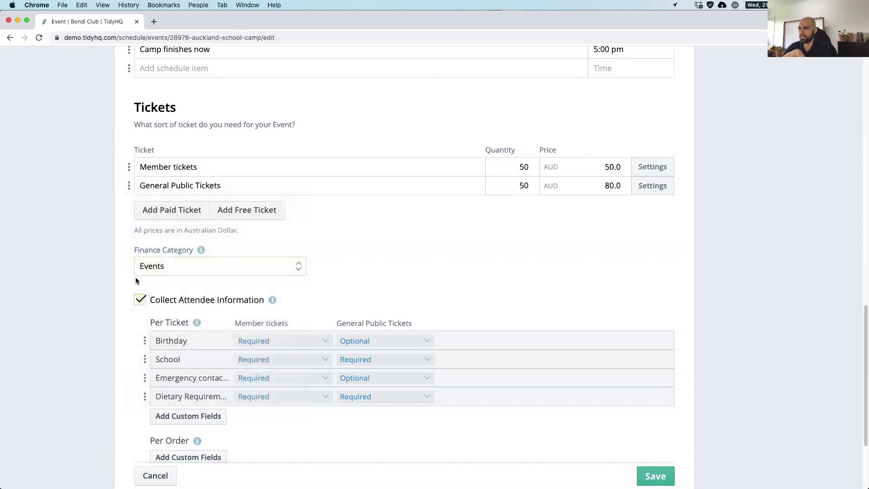
scroll(129, 281, down, 2)
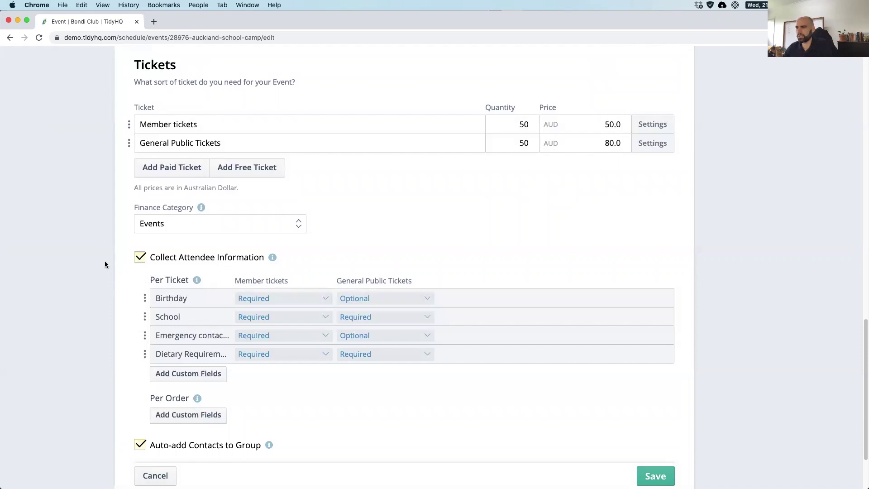
scroll(105, 264, down, 2)
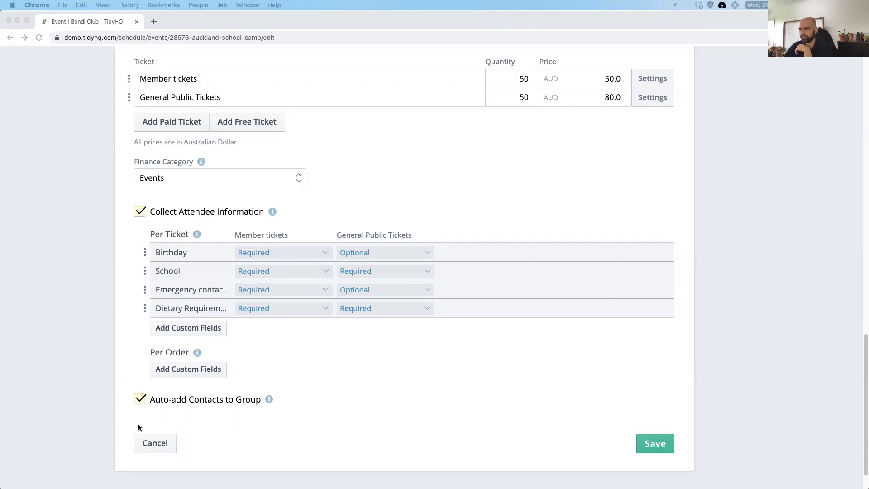
- Discard the event edits and go to the Auckland School Camp's Admin Tasks tab
click(163, 442)
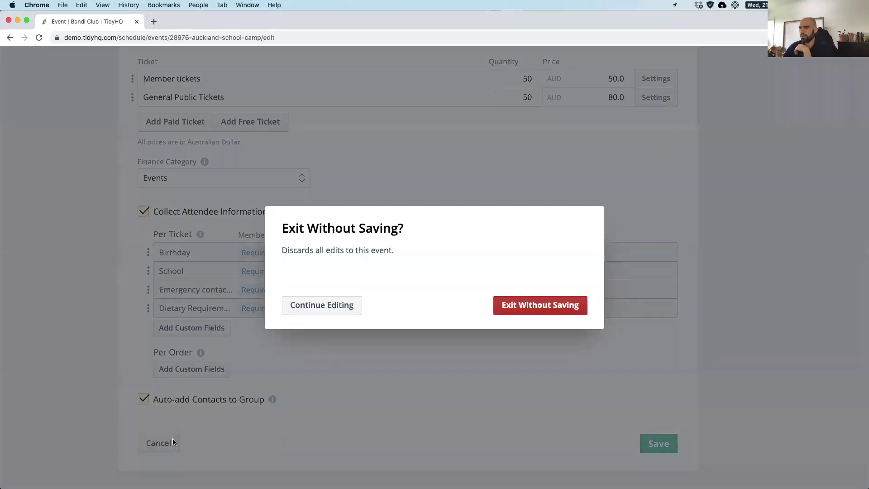
click(553, 305)
click(510, 170)
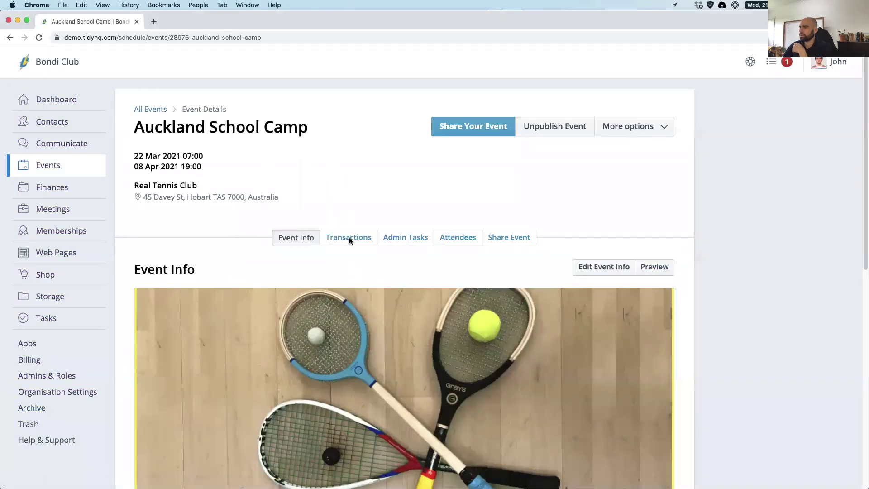
click(348, 238)
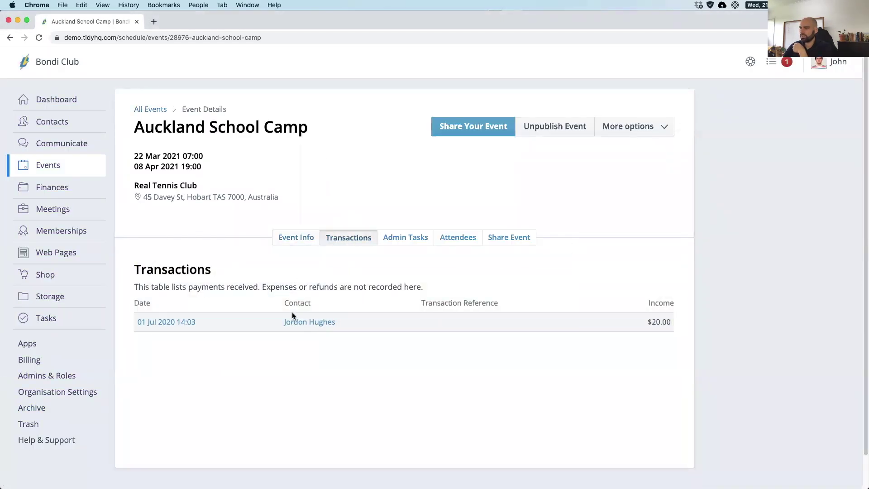
click(416, 239)
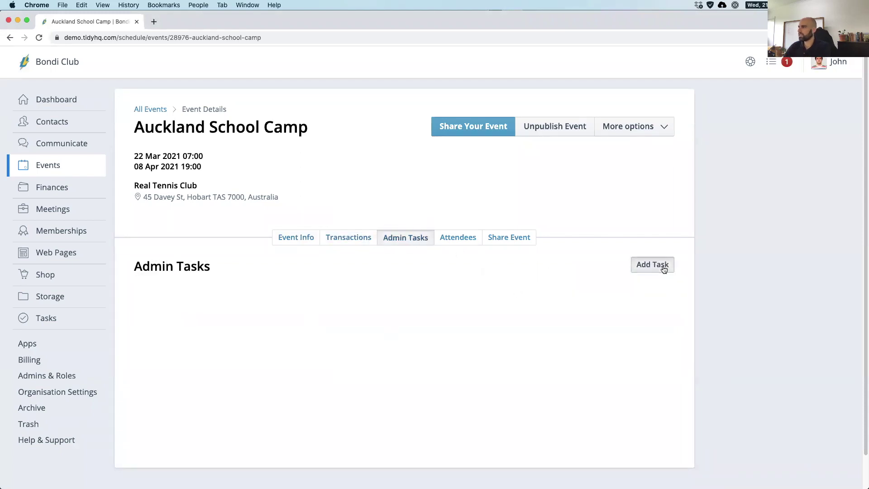
- Create admin task 'Book the Auckland venue', assigned to the matching member, due 28 Oct 2020
click(653, 265)
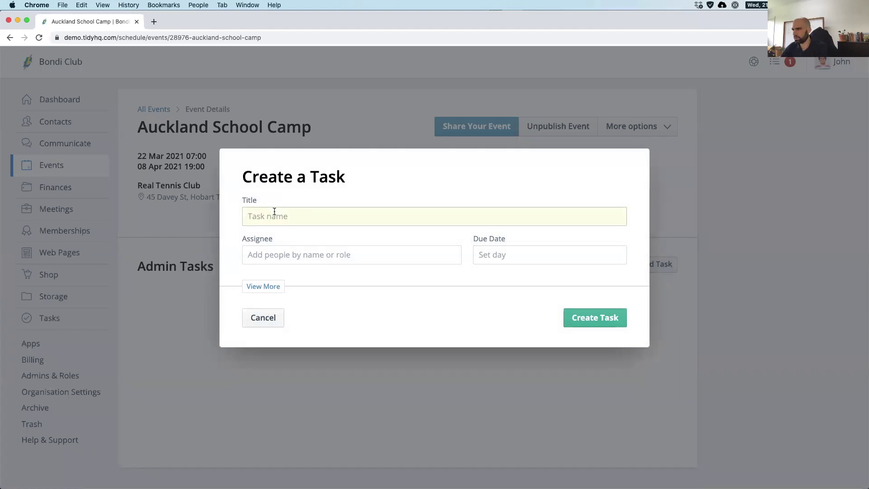
text(Book the Auckla)
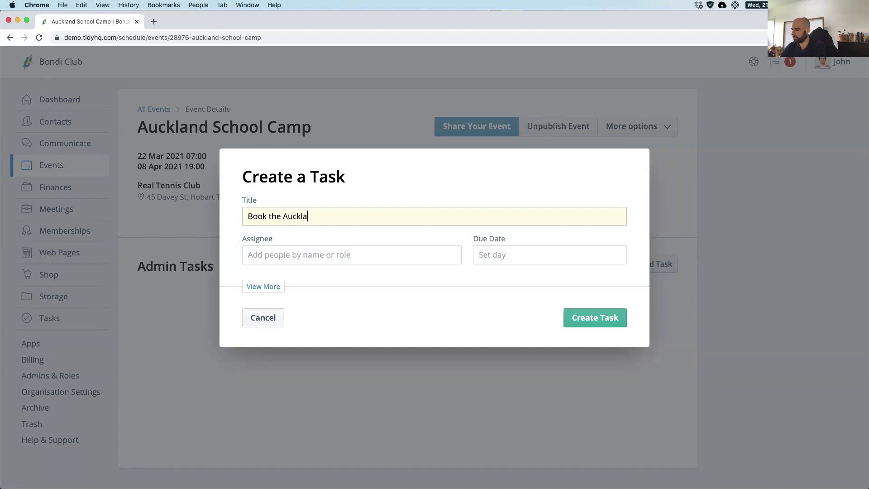
text(nd venue)
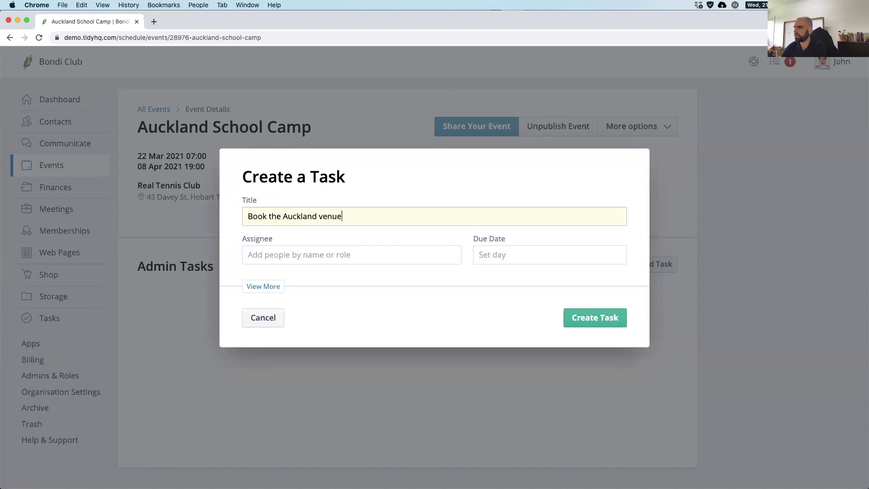
click(267, 256)
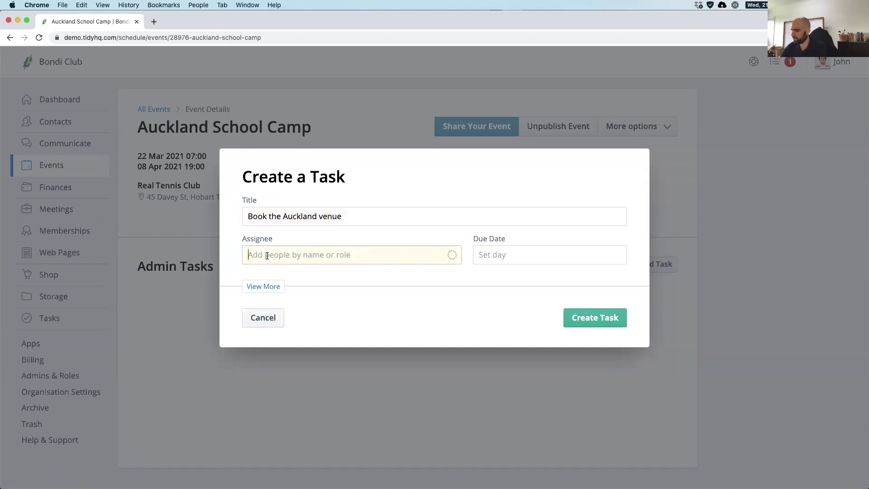
text(Jordon)
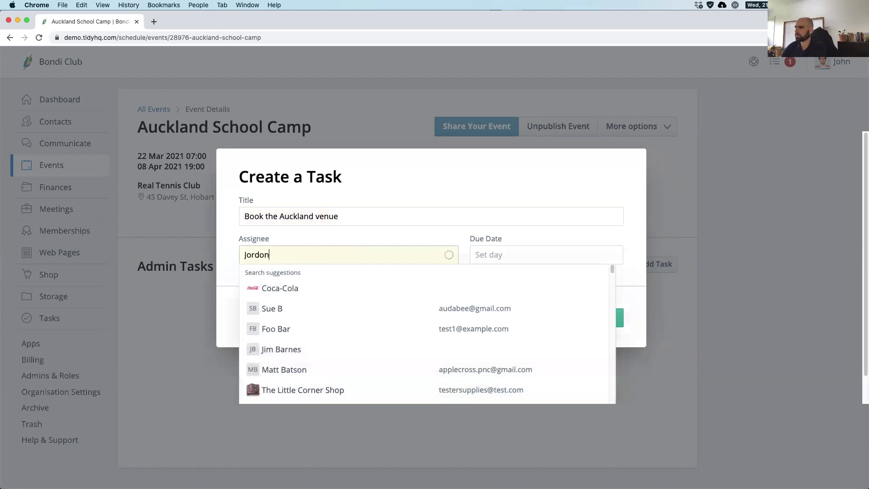
click(296, 293)
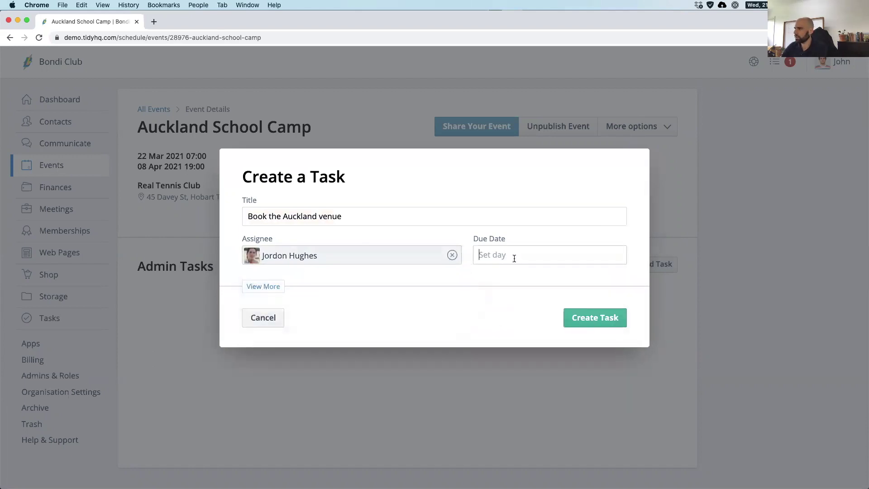
click(512, 256)
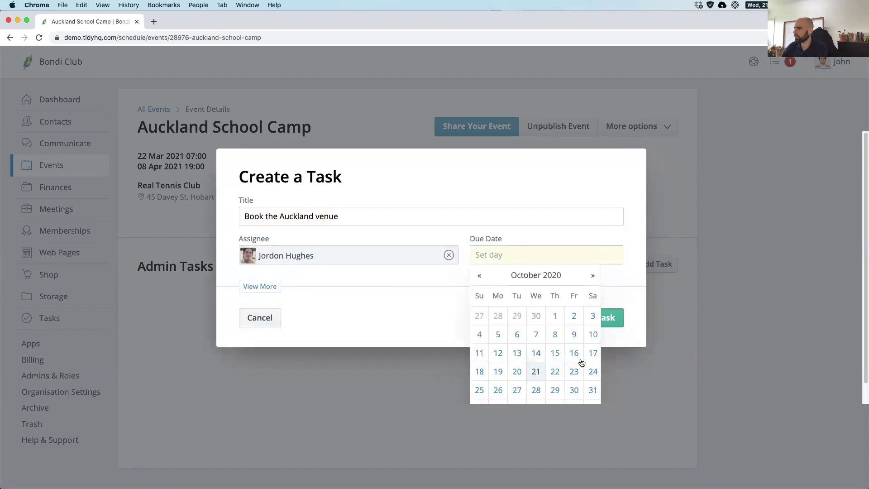
click(536, 390)
click(600, 320)
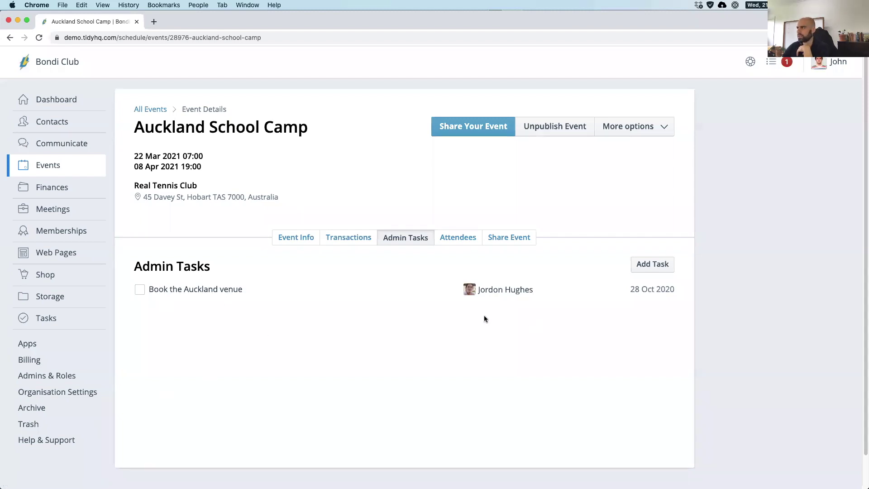
- Check the event's extra options and attendee list, then open its Share Event options
click(664, 128)
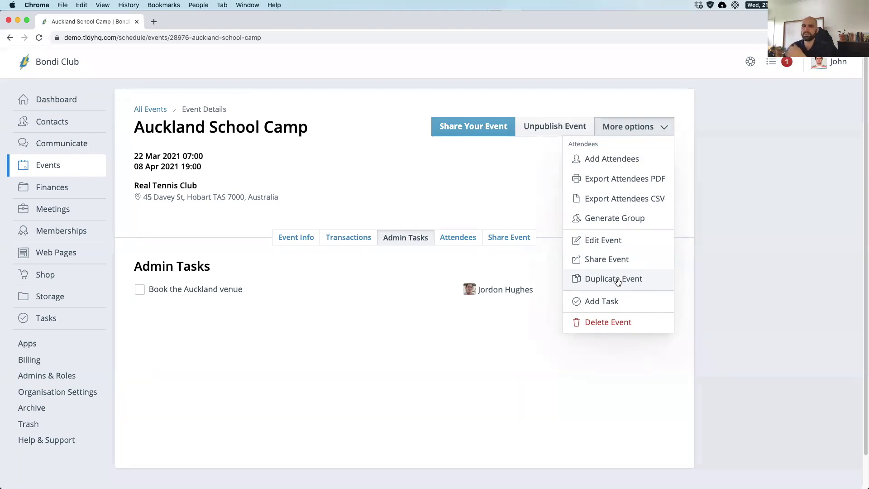
click(475, 271)
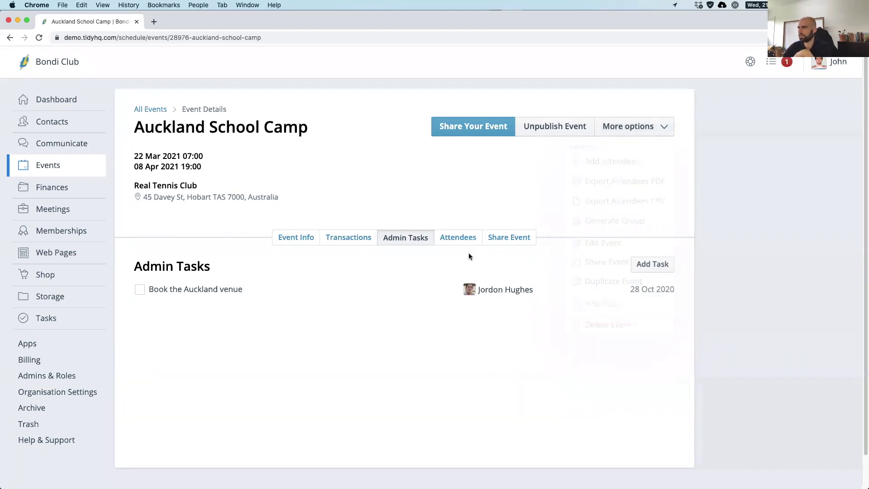
click(457, 237)
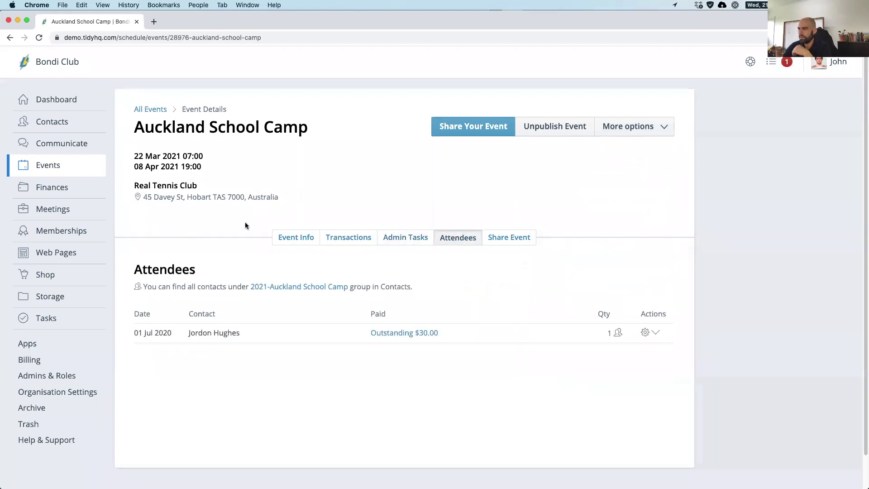
click(519, 236)
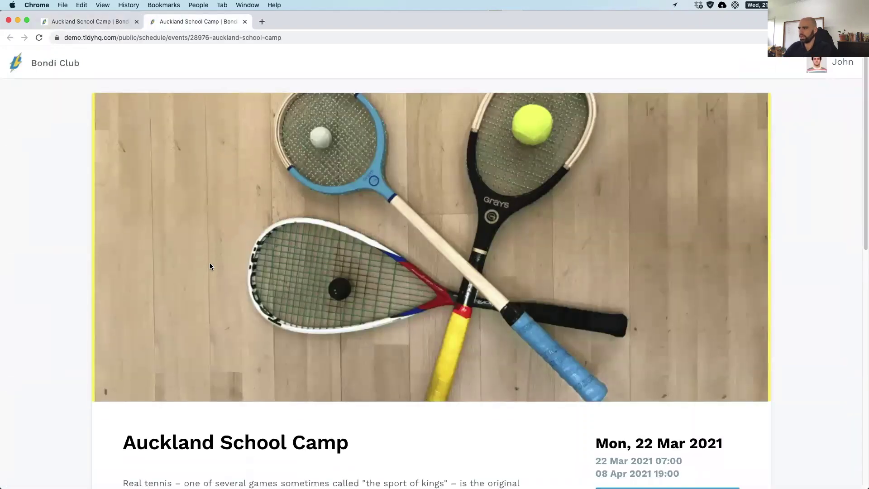
scroll(314, 283, down, 6)
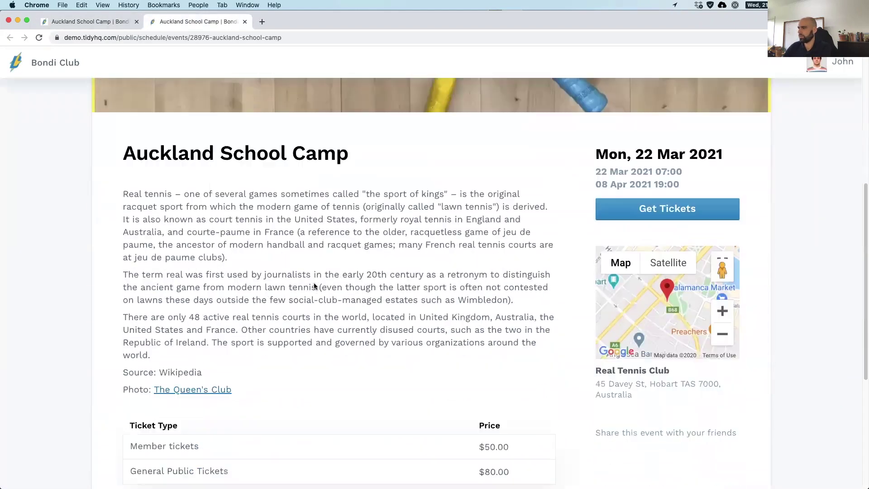
- Add one Member ticket and check out, then return to the admin tab and open Finances
click(515, 378)
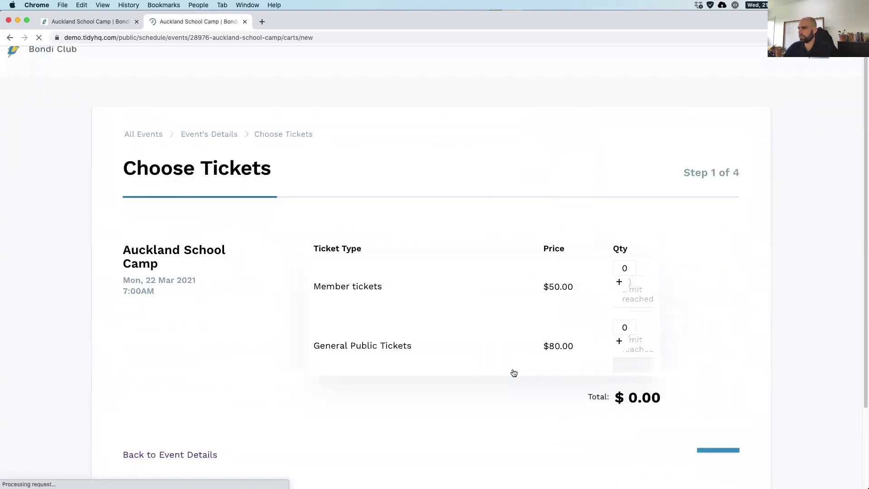
click(631, 283)
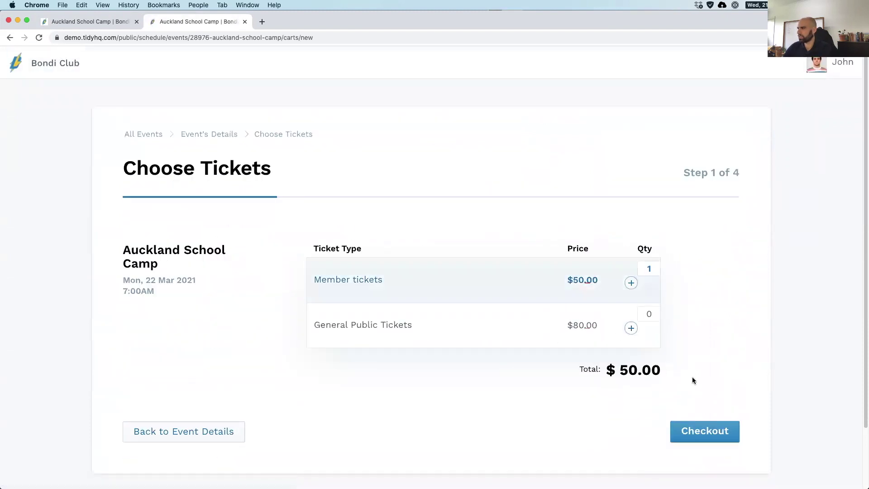
click(702, 429)
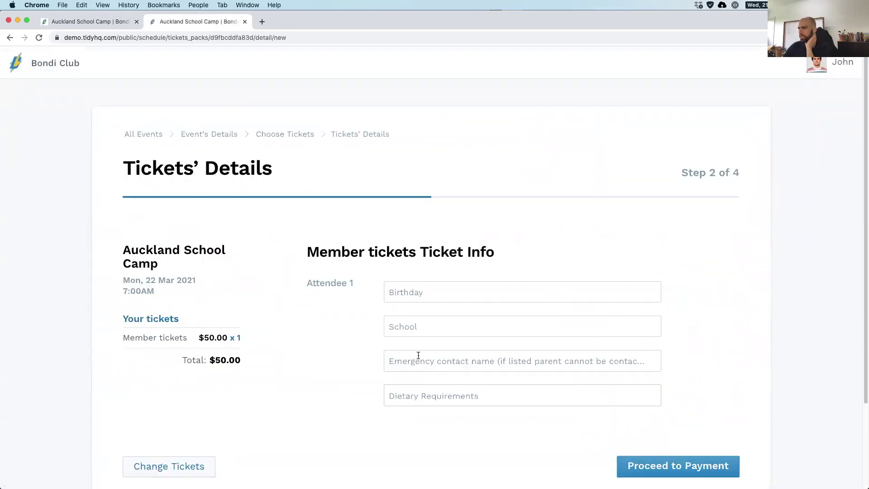
click(71, 19)
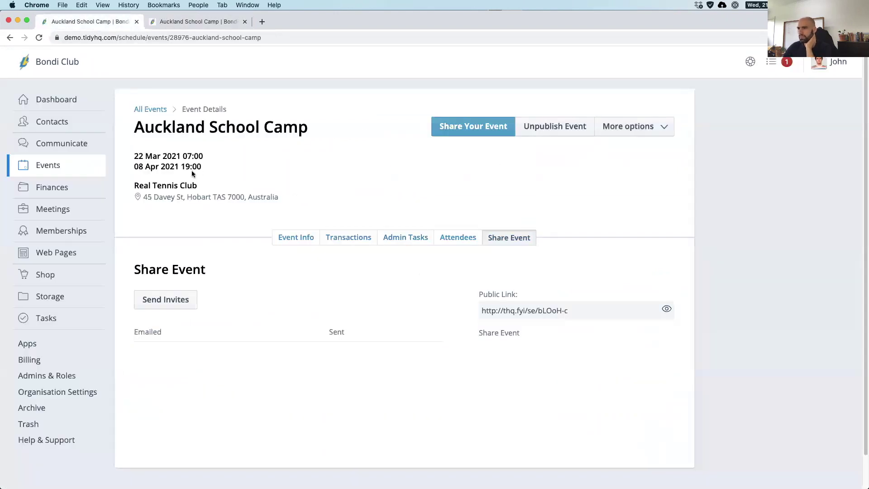
click(54, 187)
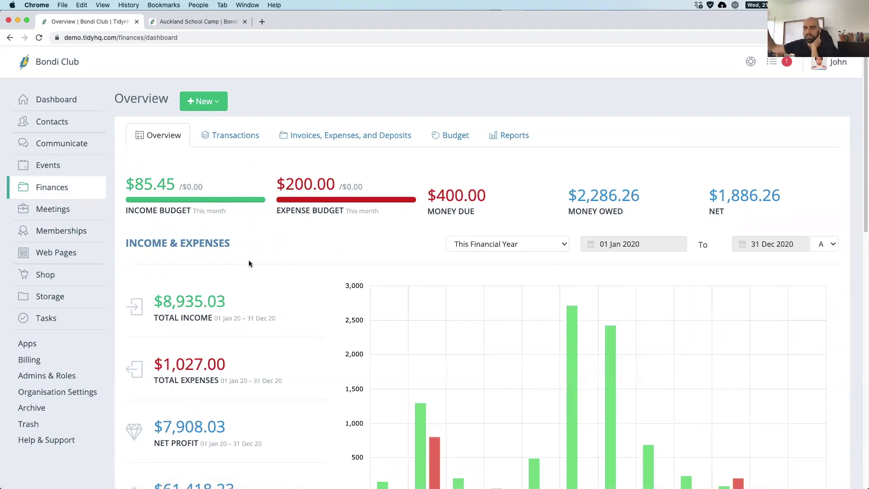
scroll(324, 299, down, 2)
scroll(322, 289, down, 2)
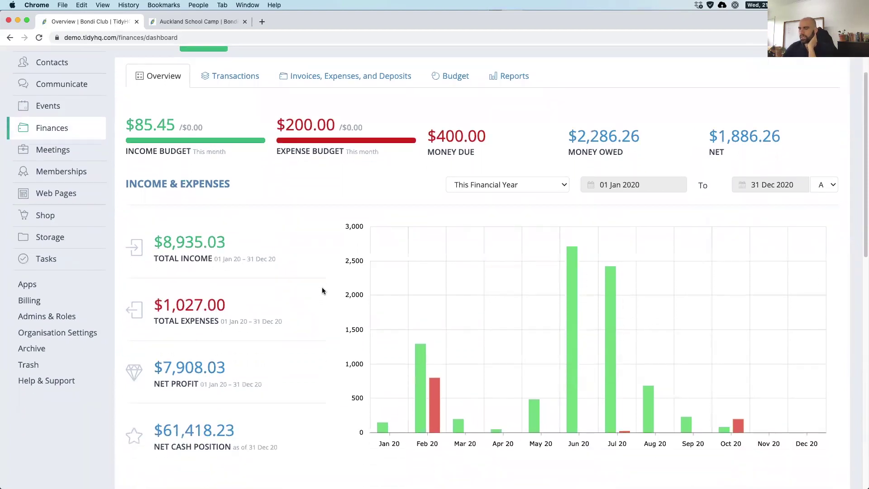
scroll(322, 287, up, 1)
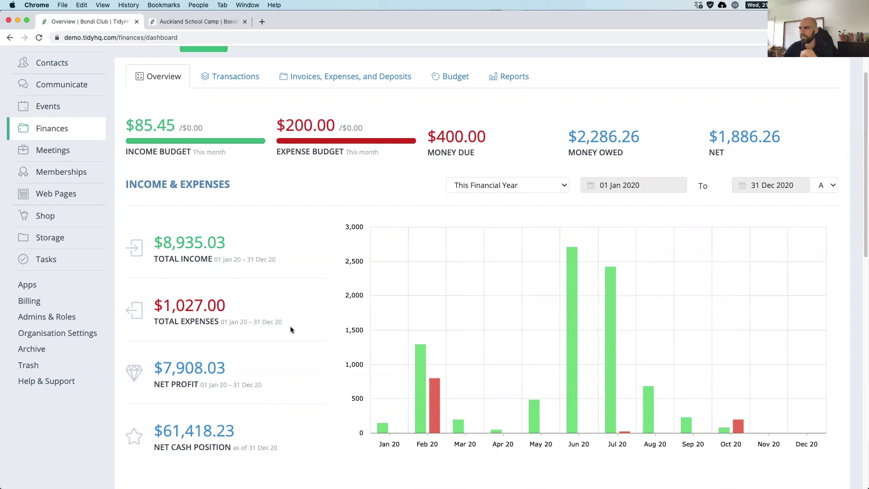
scroll(292, 341, down, 2)
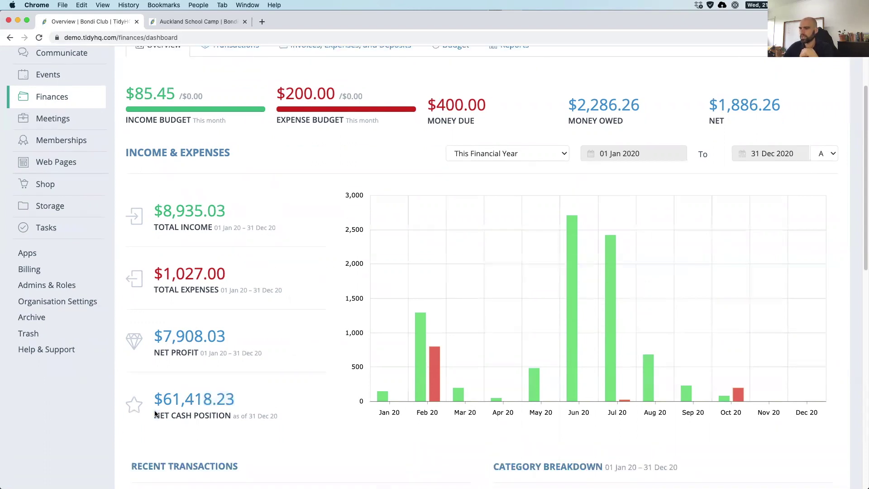
drag(235, 399, 164, 397)
click(164, 398)
scroll(227, 334, up, 1)
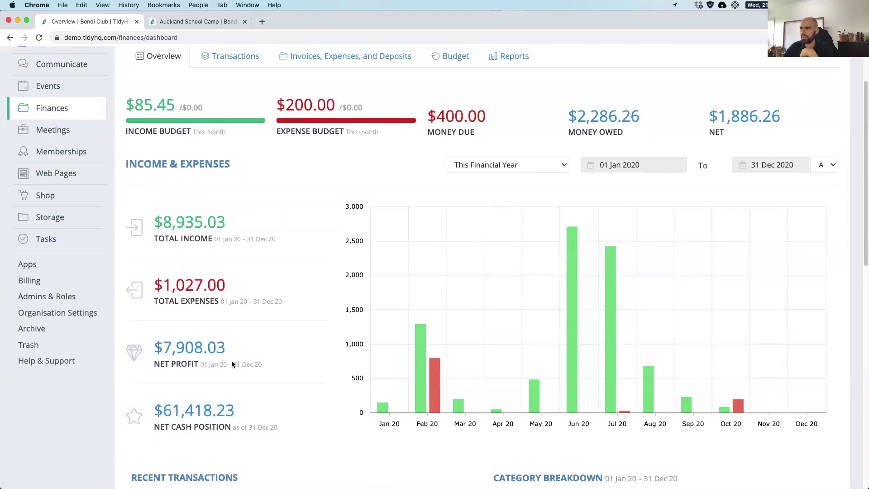
drag(229, 348, 165, 353)
click(282, 344)
drag(780, 117, 715, 117)
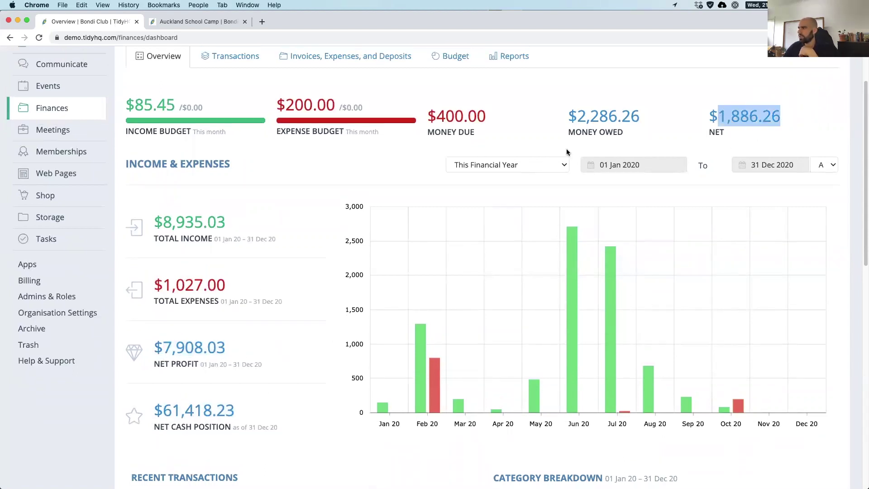
click(490, 121)
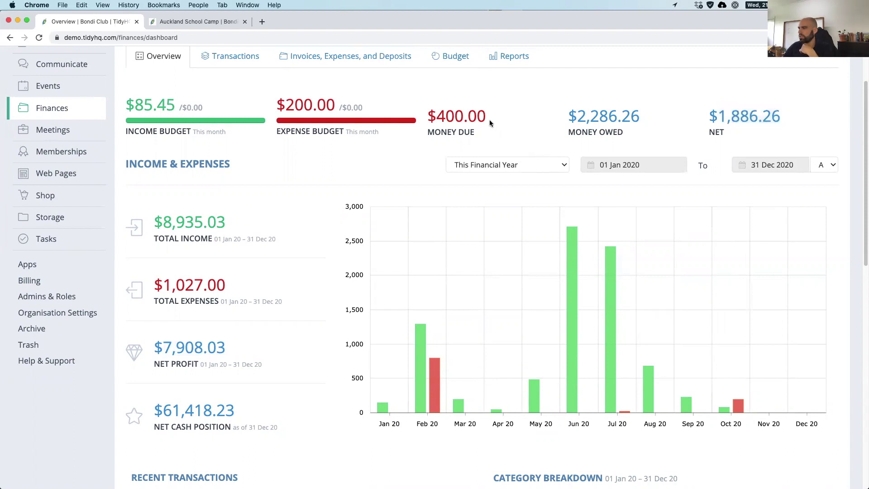
scroll(489, 119, down, 2)
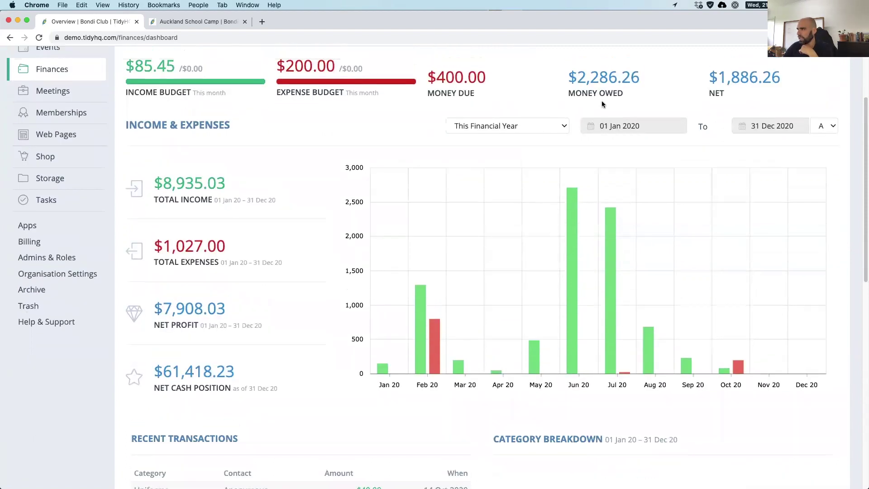
click(577, 93)
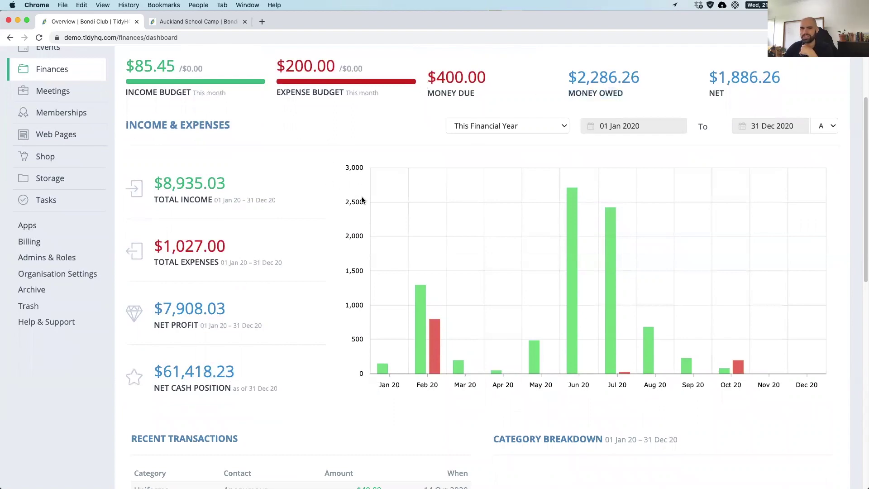
scroll(362, 200, down, 1)
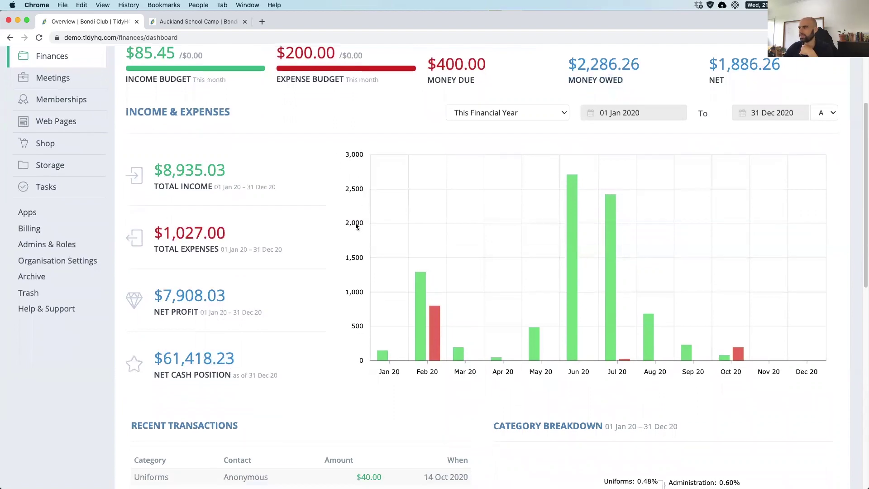
scroll(356, 220, down, 5)
scroll(353, 226, down, 1)
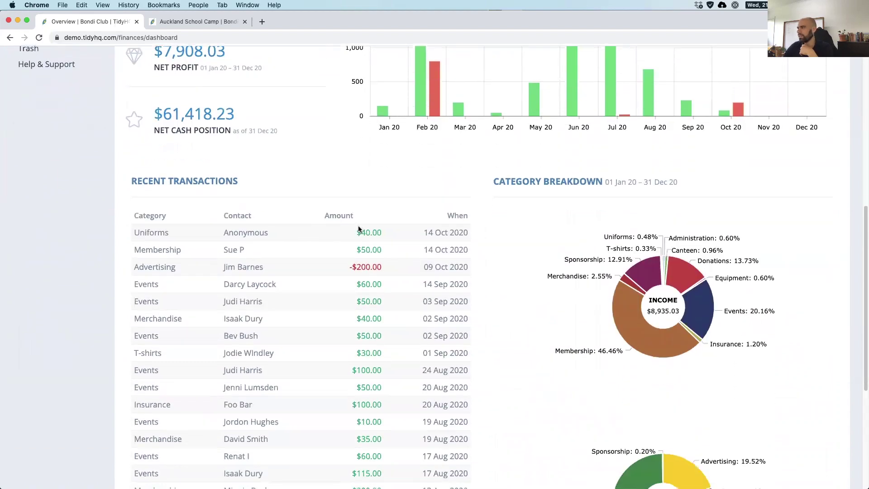
scroll(698, 263, down, 1)
mouse_move(701, 269)
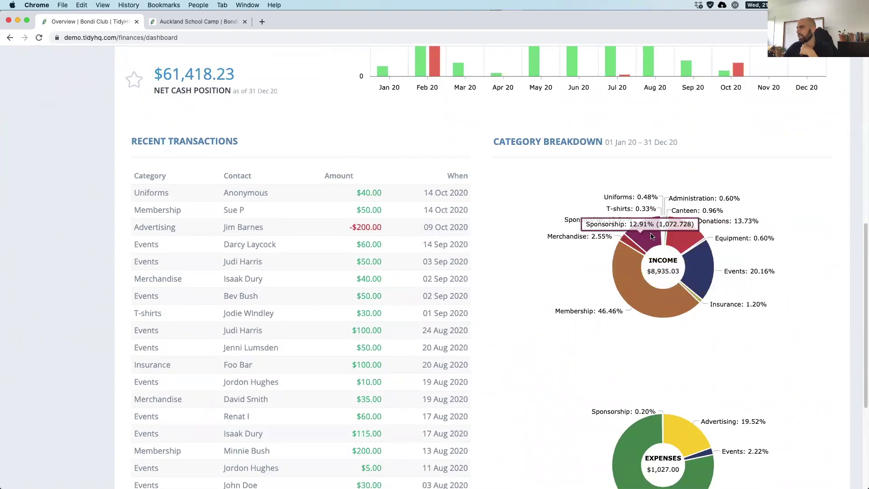
mouse_move(612, 262)
scroll(611, 258, down, 1)
scroll(611, 258, down, 2)
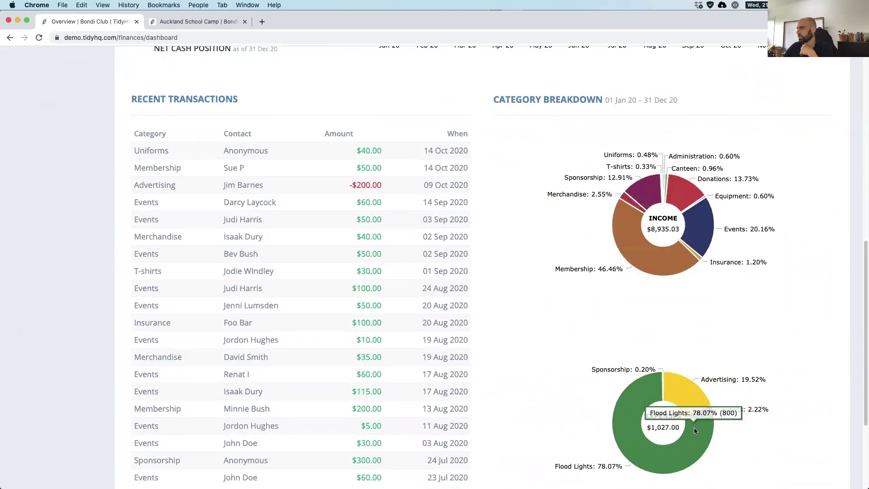
mouse_move(686, 390)
scroll(453, 252, up, 10)
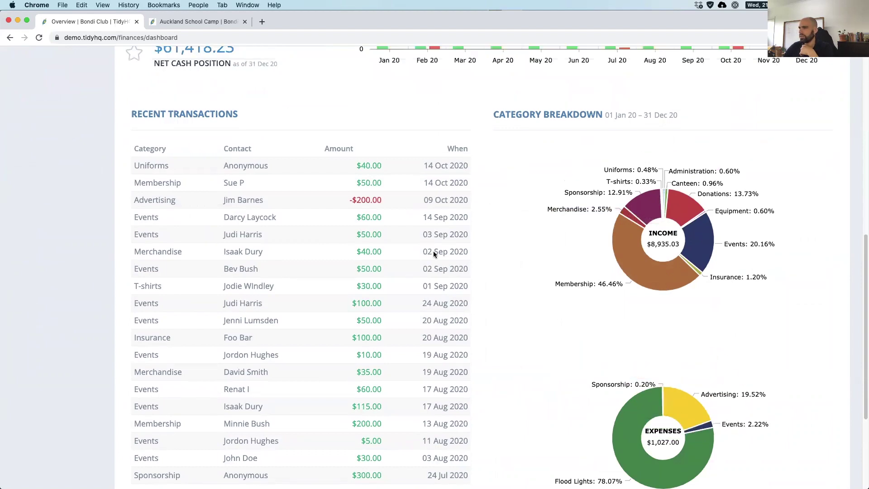
- Browse the full Transactions table, then switch to the Invoices, Expenses, and Deposits list
click(233, 135)
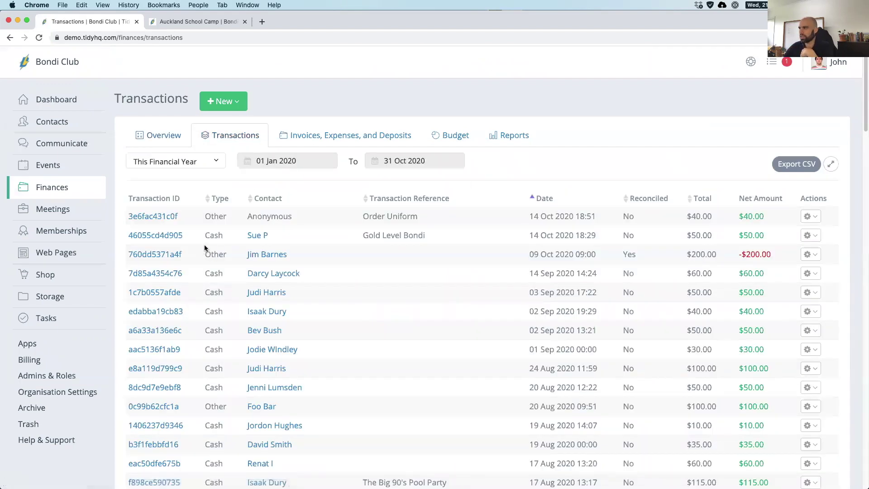
scroll(204, 248, down, 8)
scroll(205, 244, up, 5)
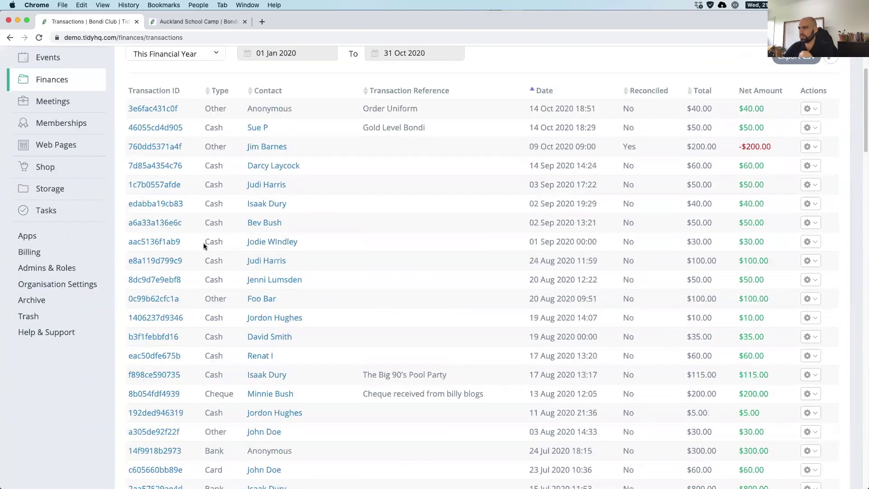
scroll(203, 243, up, 3)
click(340, 138)
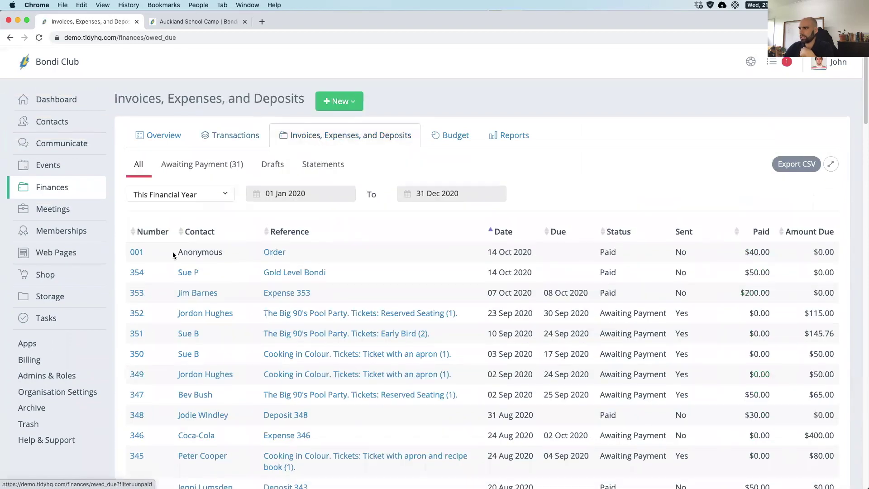
- Start a new invoice addressed to the First Aid Qualified group
click(348, 104)
click(341, 125)
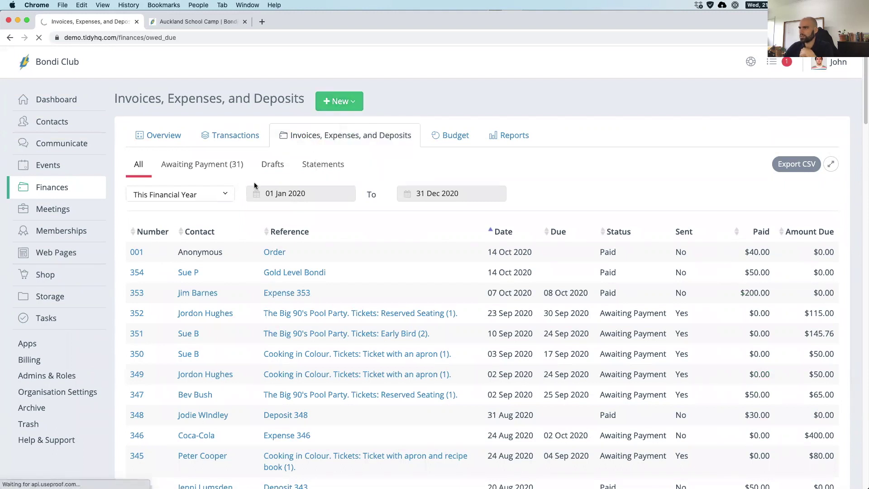
click(167, 194)
text(First Aid)
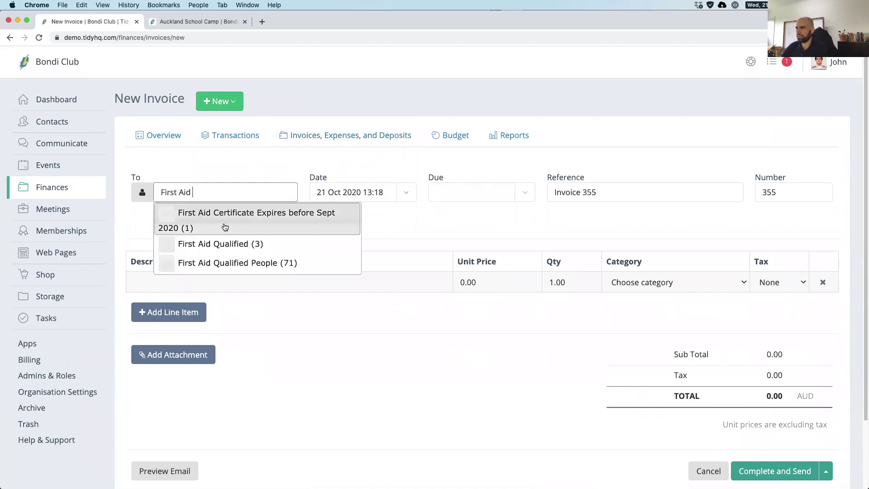
click(233, 245)
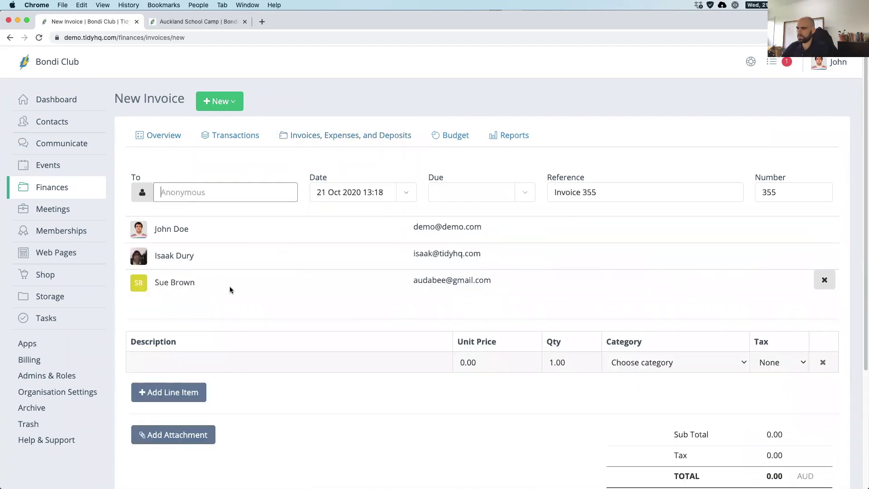
- Add a First Aid Refresher line item at 120.00 under the Events category
click(153, 362)
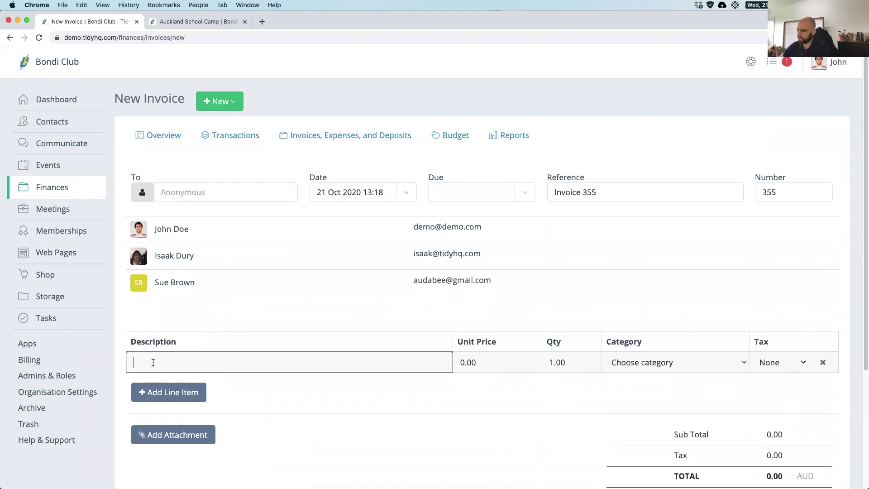
text(First Aid R)
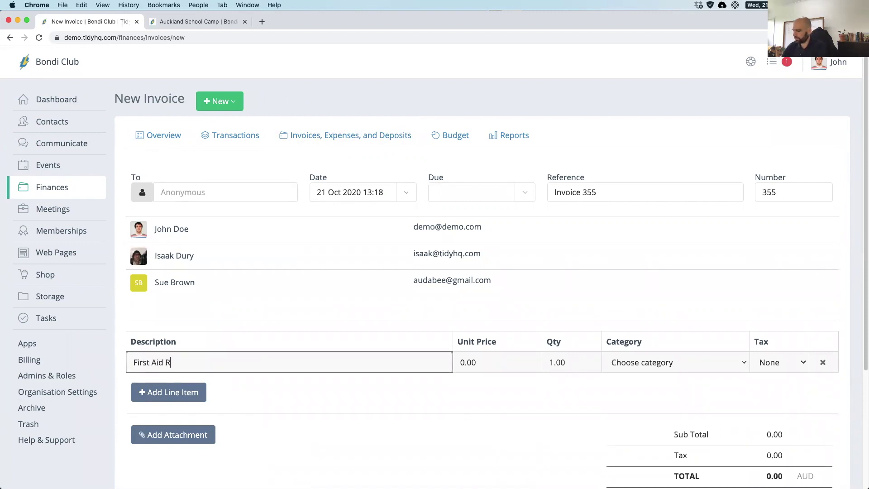
text(efresher)
key(Tab)
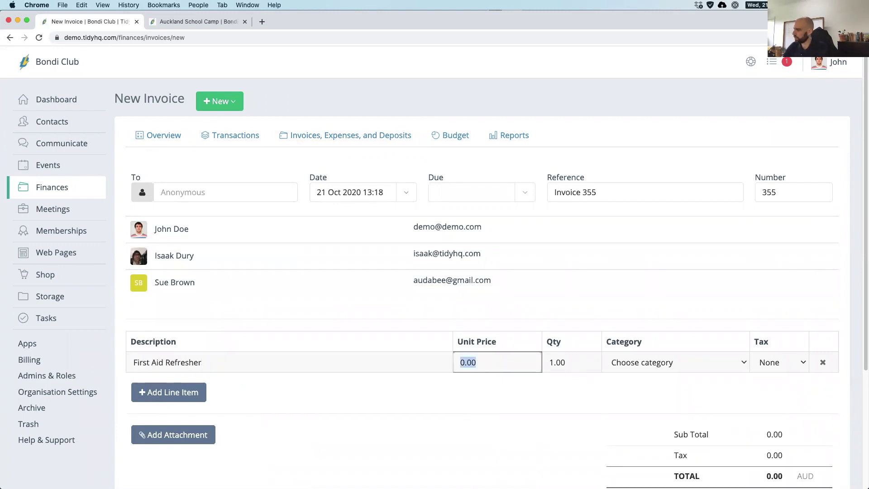
text(120)
key(Tab)
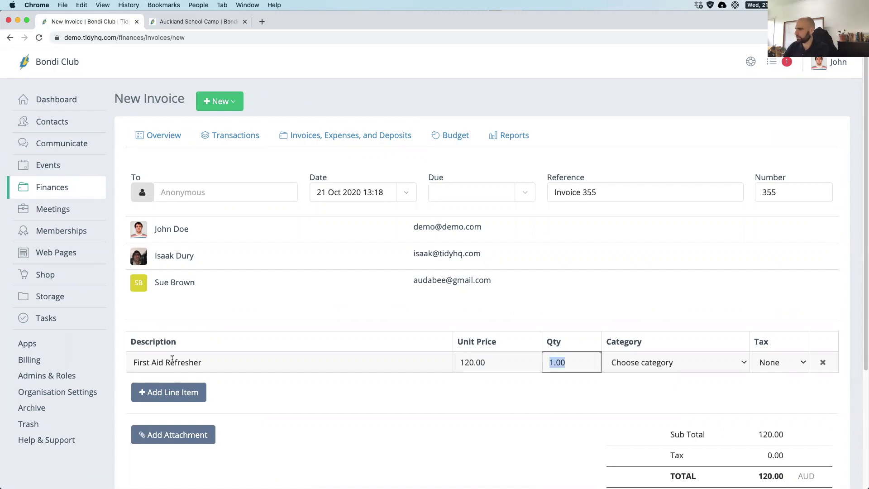
click(682, 357)
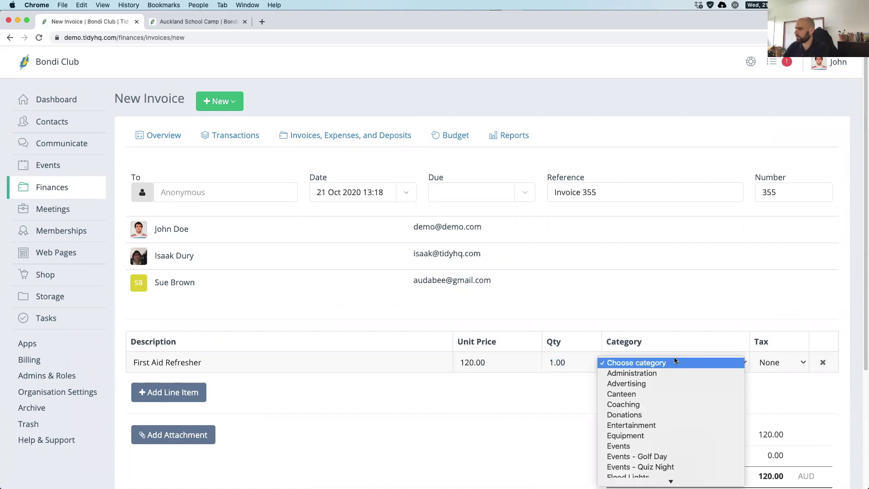
click(651, 449)
scroll(554, 407, down, 3)
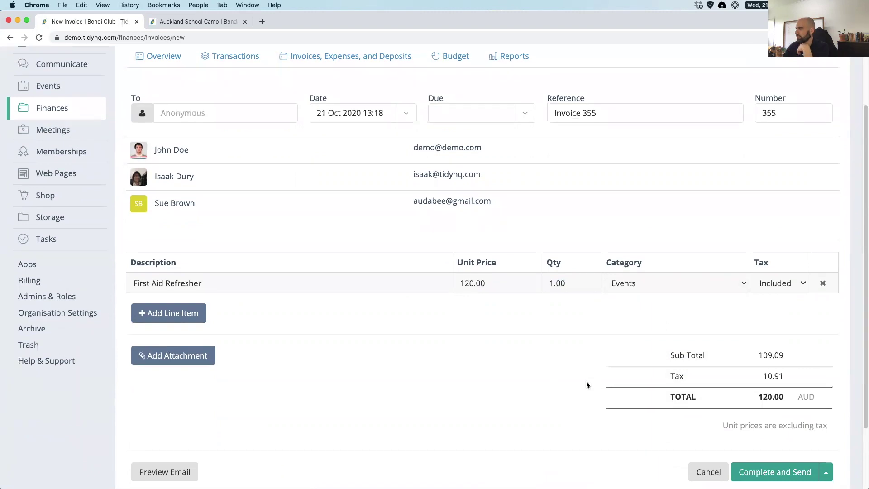
scroll(586, 382, down, 1)
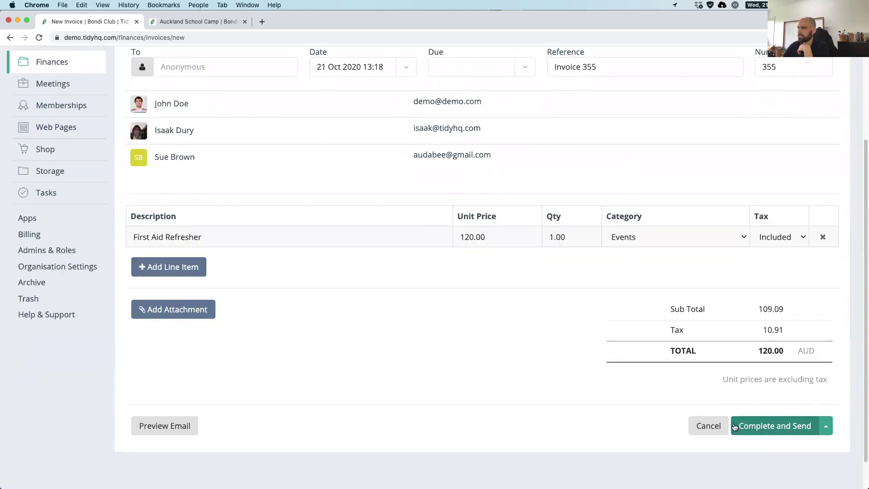
scroll(188, 176, up, 1)
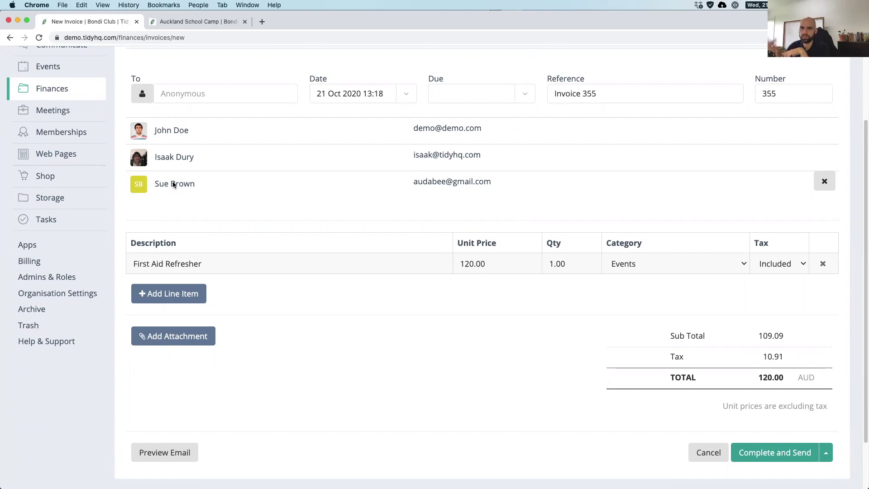
scroll(204, 162, up, 3)
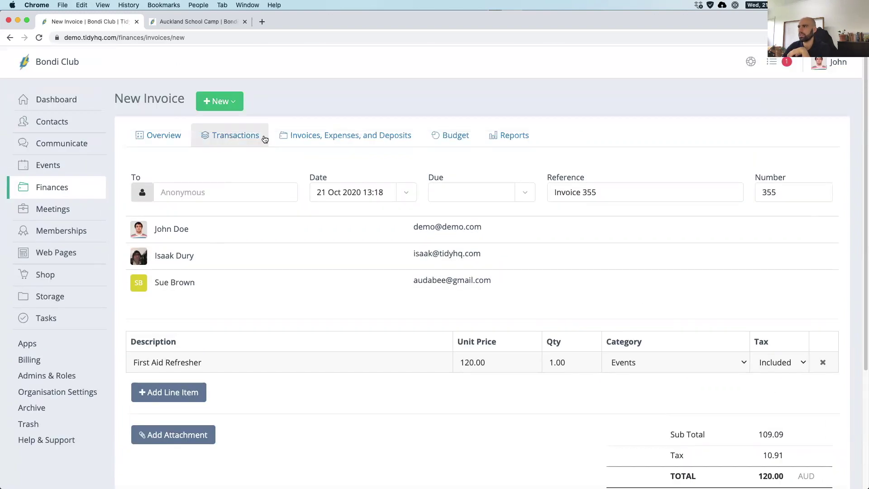
- Filter the invoices list to Awaiting Payment and scroll through the unpaid invoices
click(347, 141)
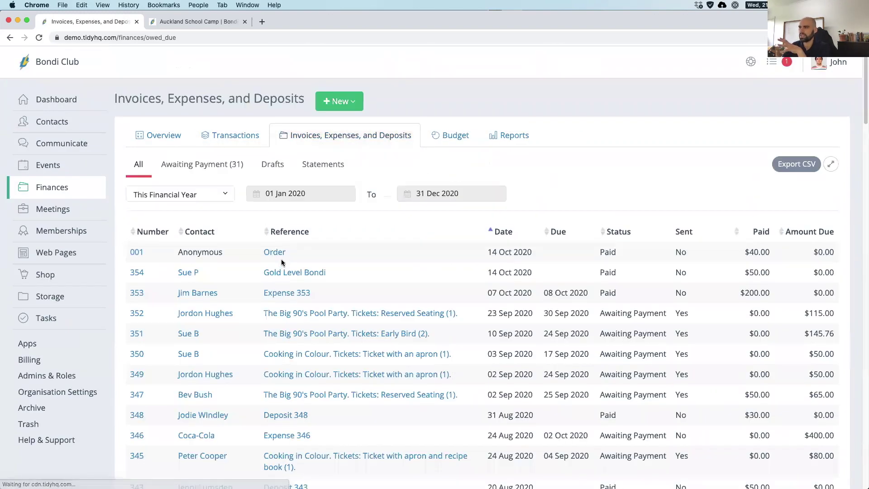
click(208, 165)
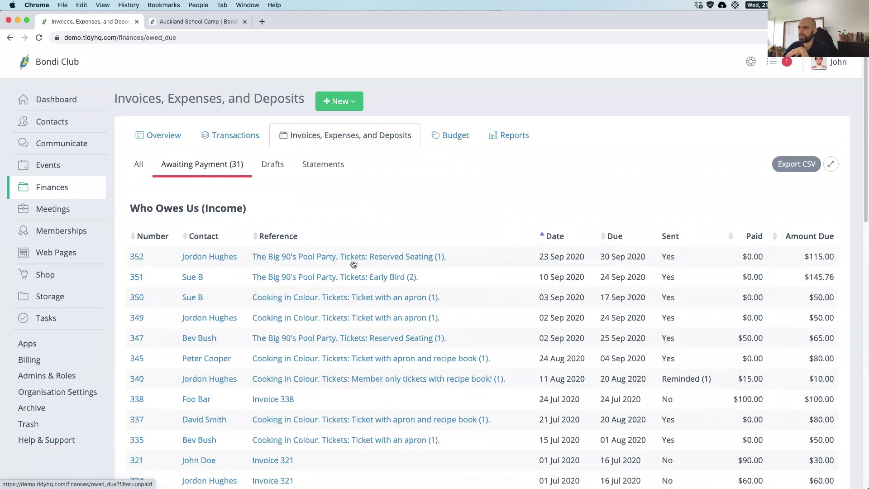
scroll(353, 263, down, 2)
scroll(253, 272, down, 4)
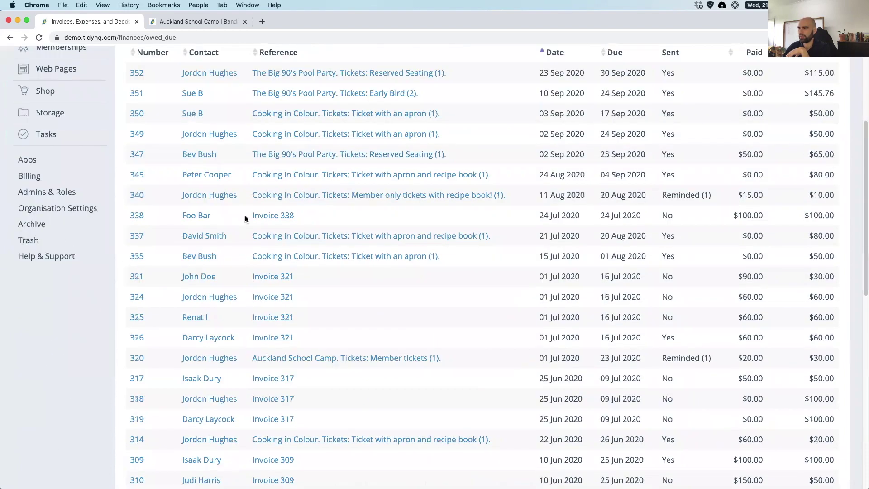
scroll(245, 219, down, 2)
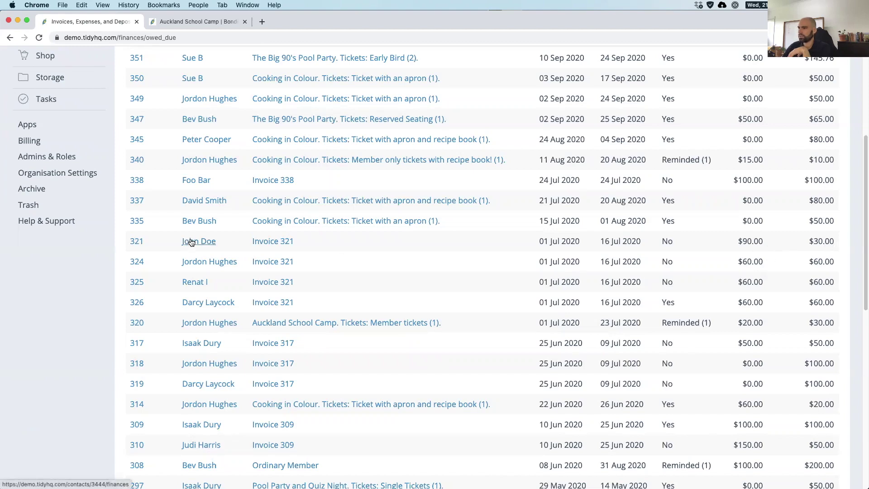
- Open invoice 321 and review its payments, $30.00 due and $120.00 total
click(153, 241)
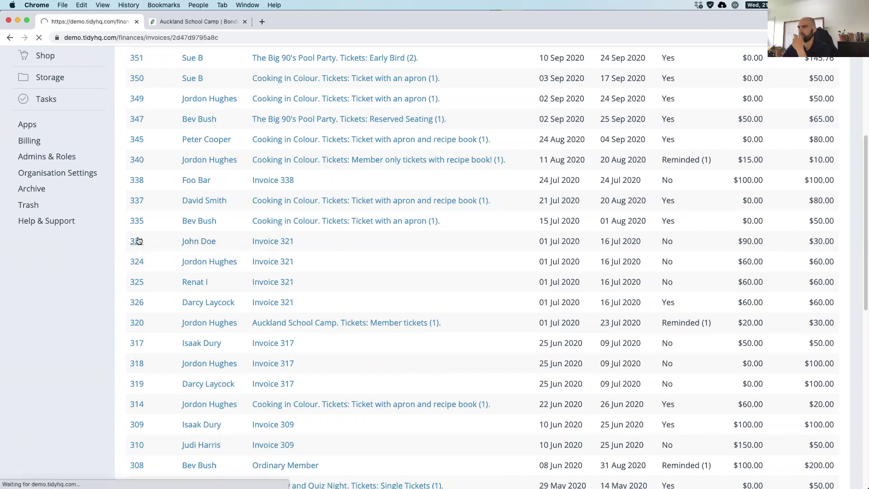
scroll(361, 290, down, 5)
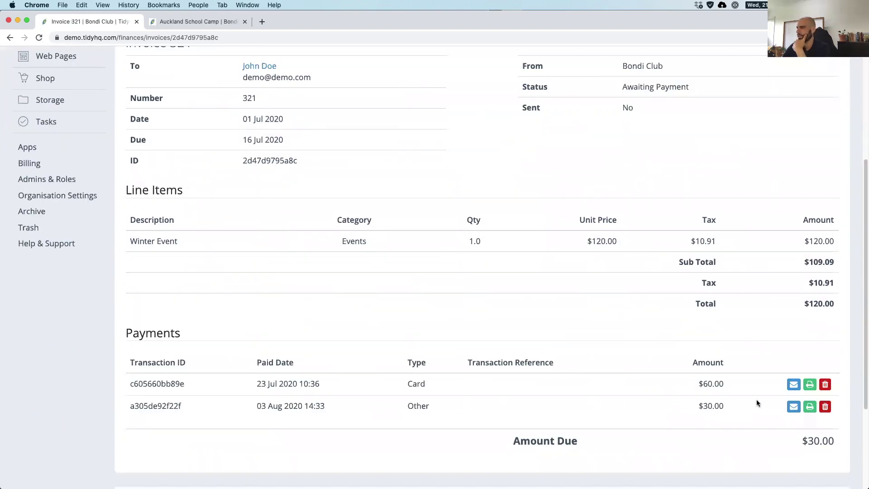
drag(756, 400, 685, 405)
drag(729, 384, 678, 403)
click(694, 409)
click(784, 449)
drag(785, 449, 722, 339)
click(812, 304)
drag(823, 306, 832, 304)
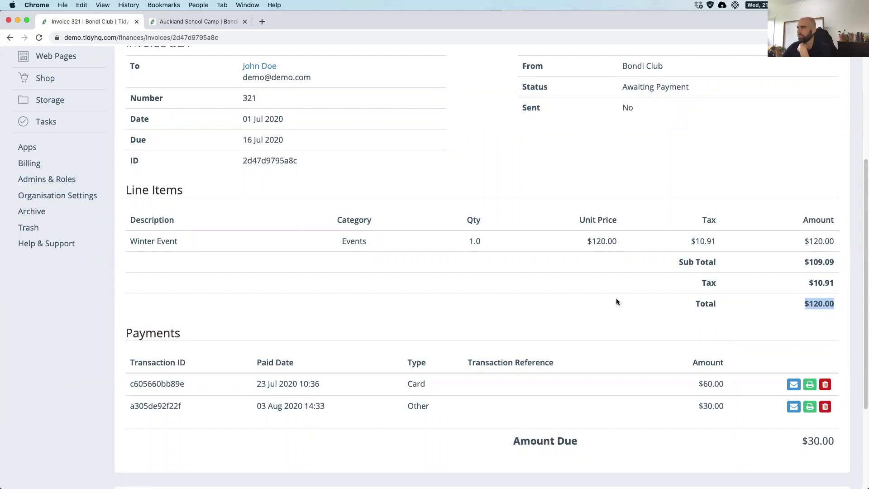
scroll(616, 298, up, 5)
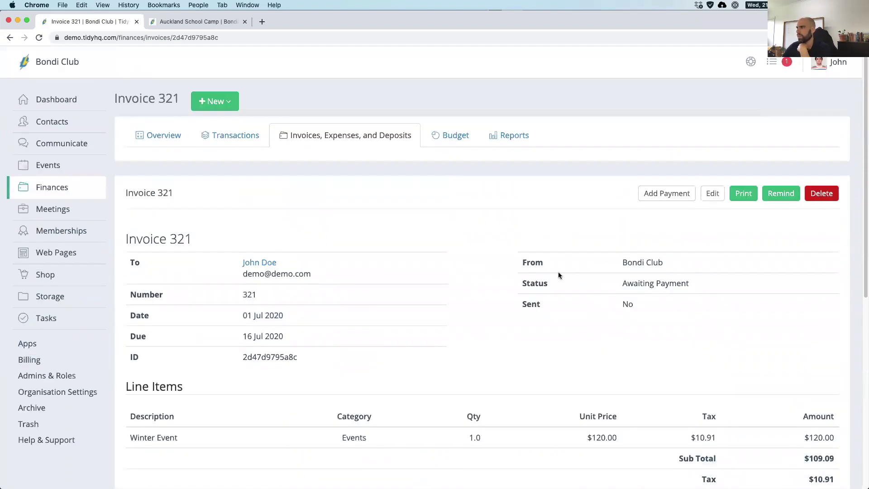
- Record a $20 cash payment, not paid in full, against invoice 321
click(665, 194)
click(410, 176)
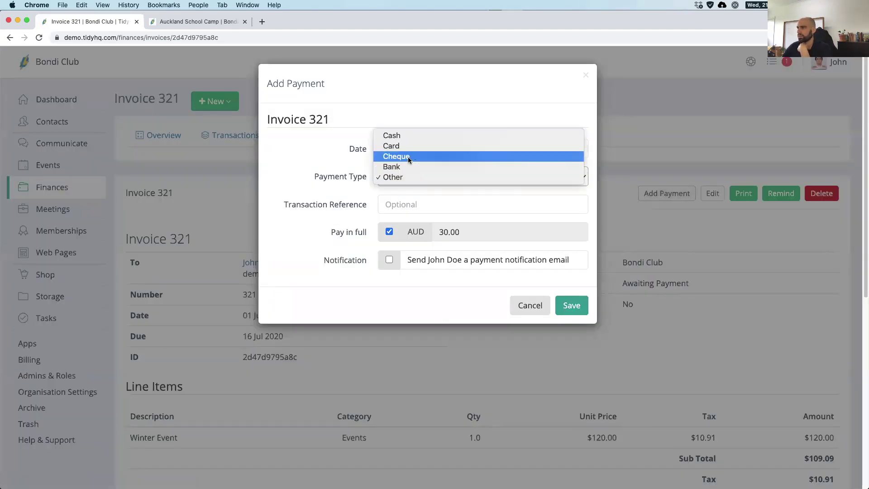
click(406, 137)
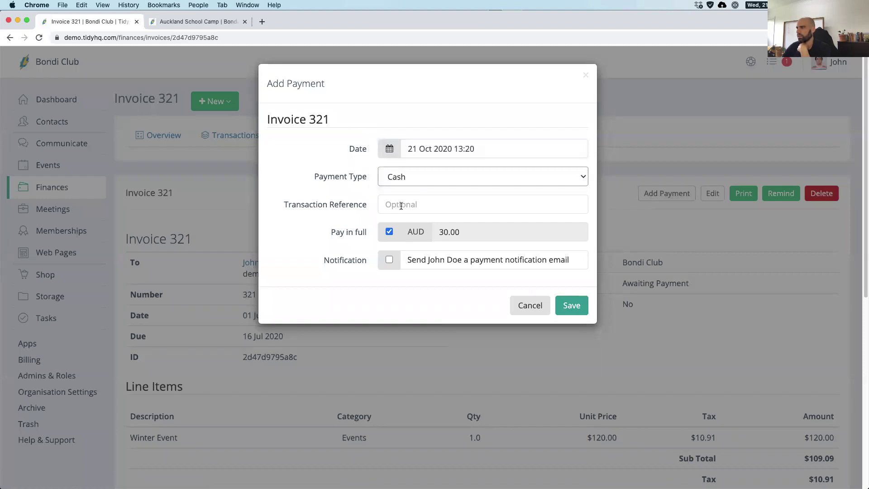
click(404, 204)
click(388, 231)
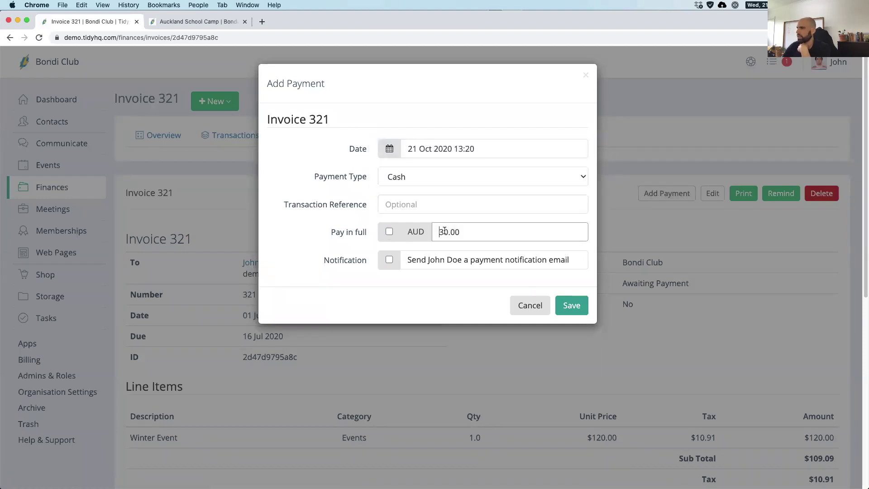
text(20)
click(469, 283)
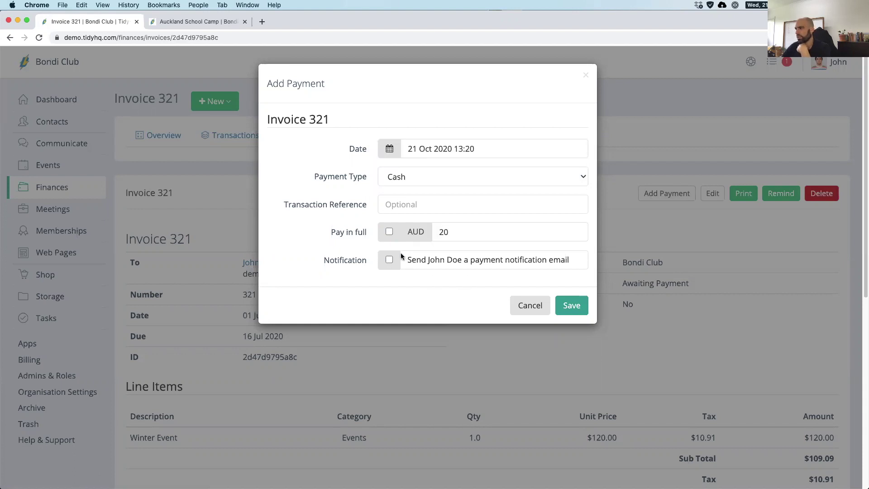
click(577, 310)
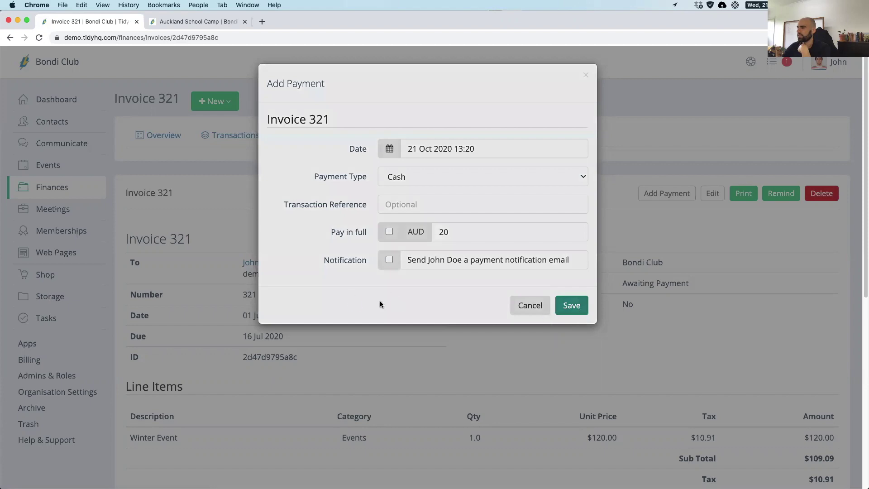
- Review the updated payment list showing the new $20.00 cash payment
scroll(483, 353, down, 3)
scroll(482, 355, down, 5)
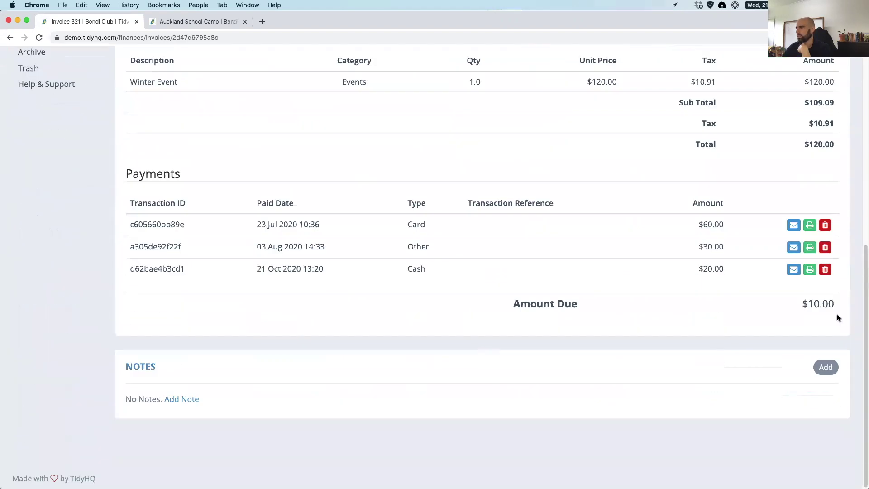
scroll(622, 308, up, 2)
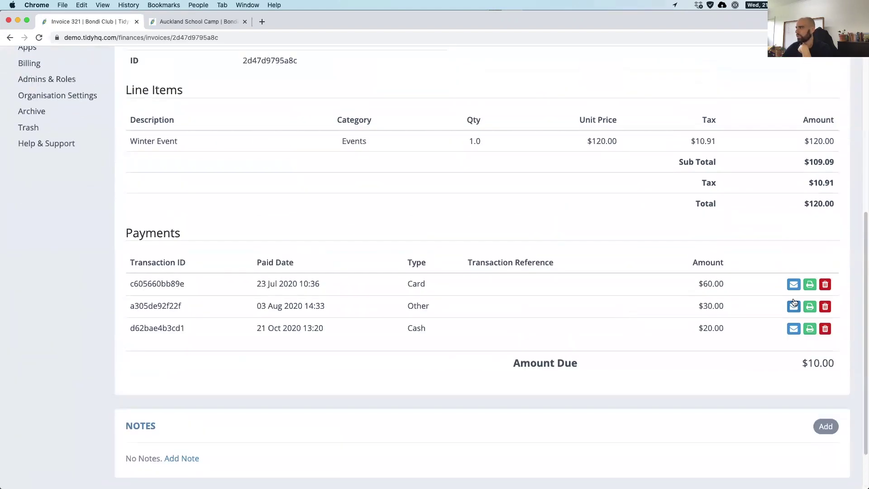
triple_click(810, 311)
click(550, 253)
scroll(449, 282, up, 10)
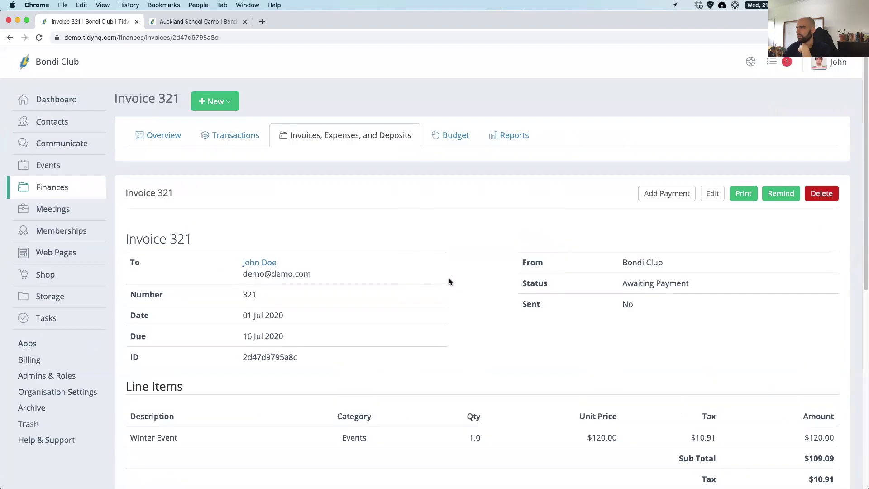
- Open invoice 321's printable PDF, scroll through it, and return to the invoice page
click(742, 194)
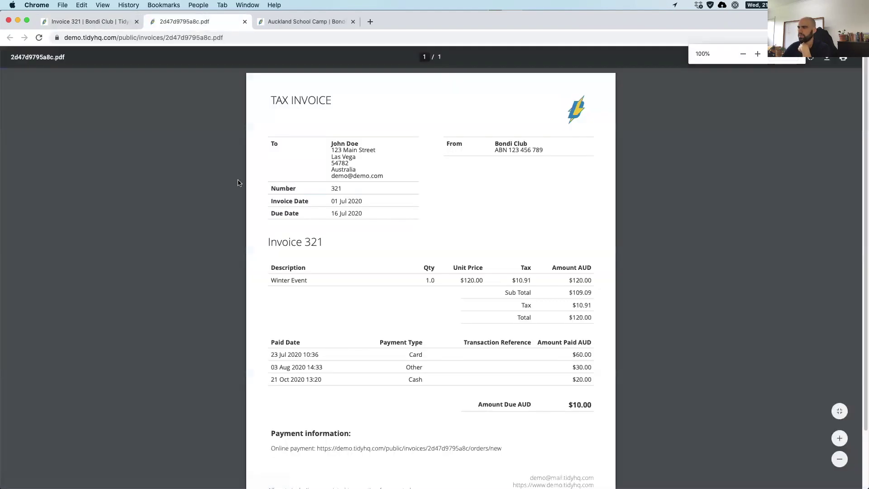
scroll(396, 211, down, 3)
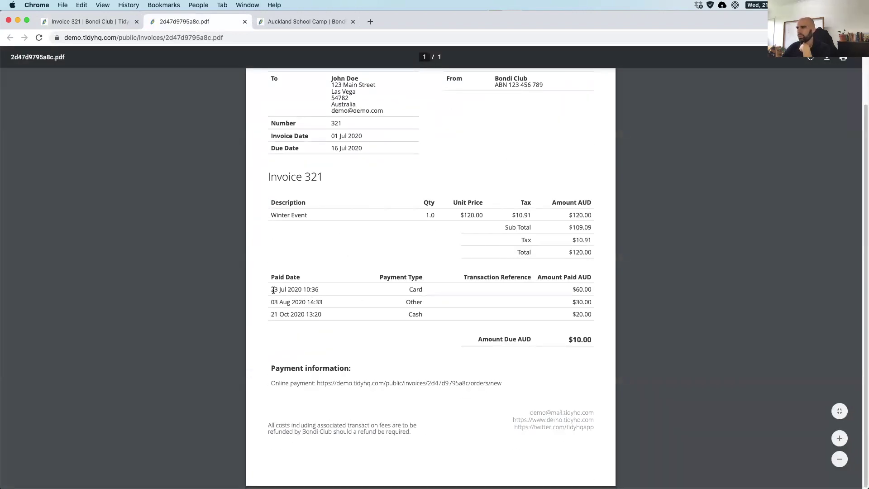
scroll(291, 258, up, 3)
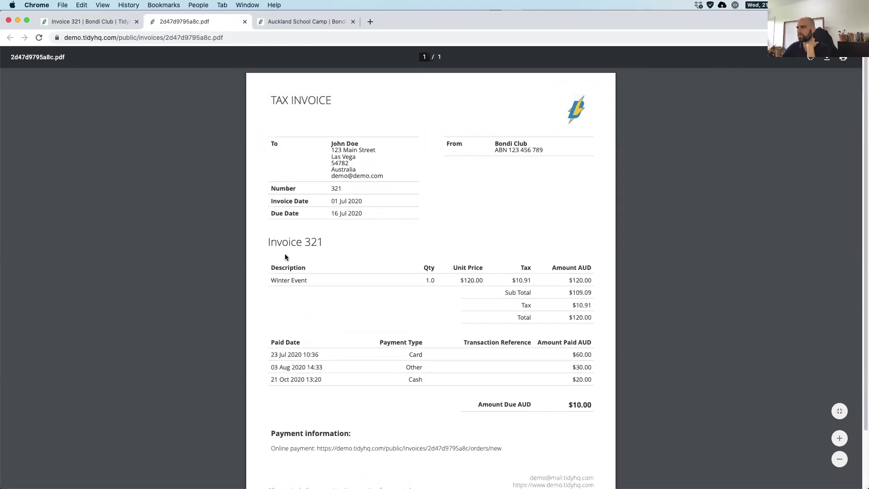
click(112, 18)
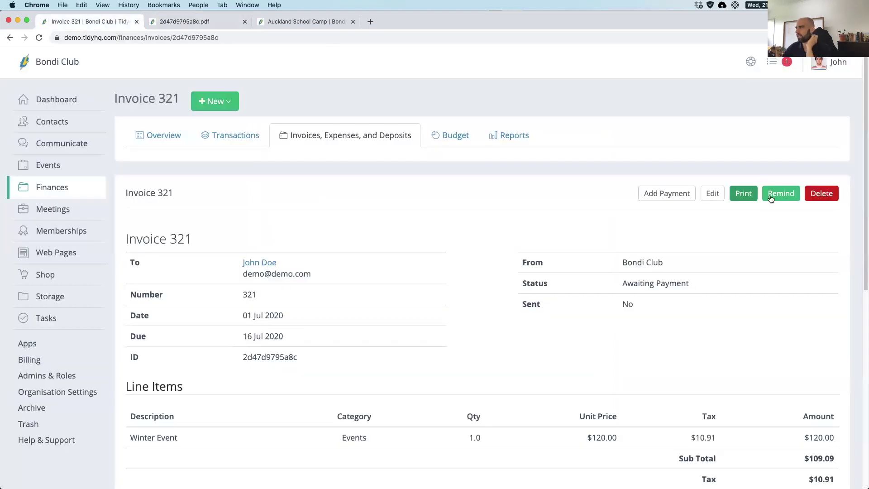
- Return to the Awaiting Payment invoices list, then open the Budget estimates
click(329, 136)
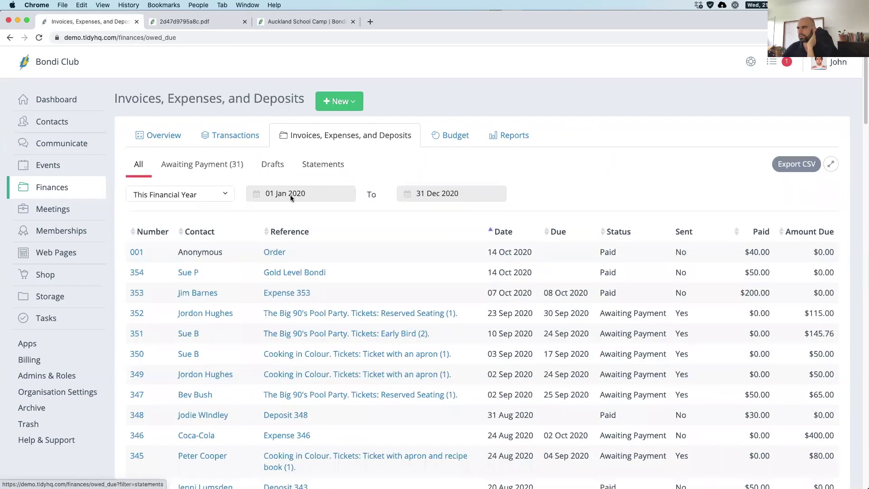
click(202, 164)
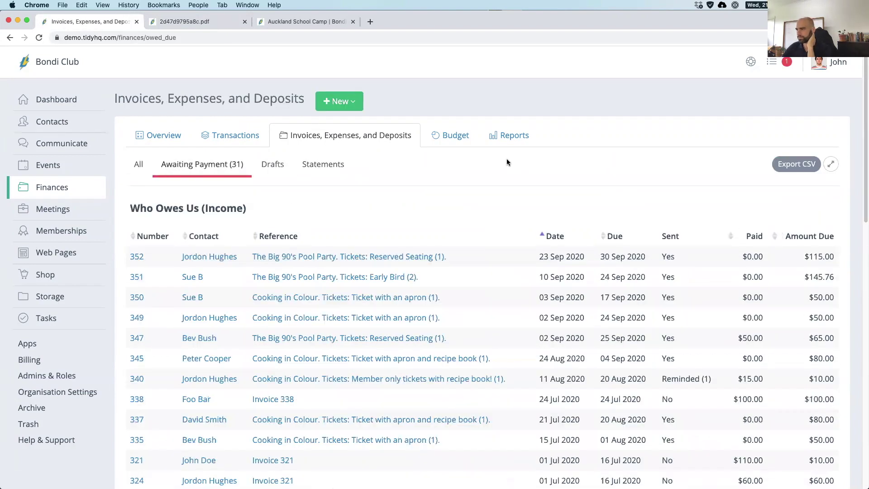
click(452, 141)
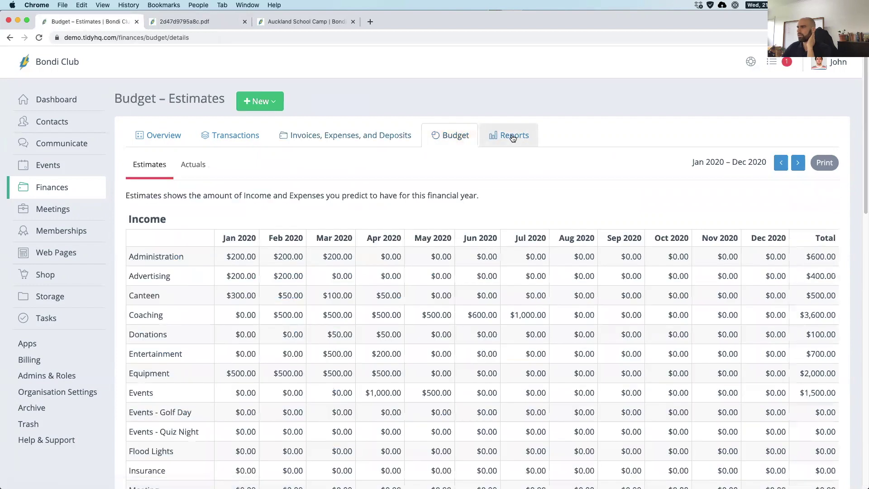
- Open the Cash Flow report, compare net cash $7,301.18 against $3,459.91, and scroll back up
click(513, 138)
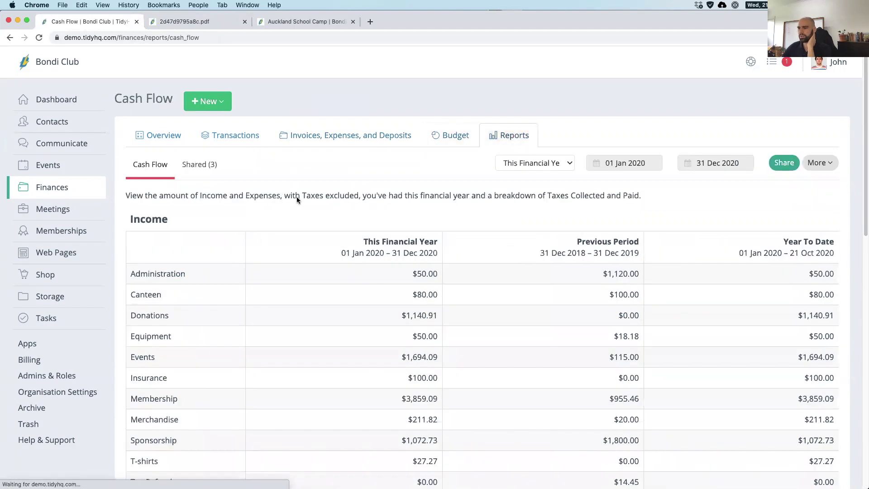
scroll(218, 258, down, 3)
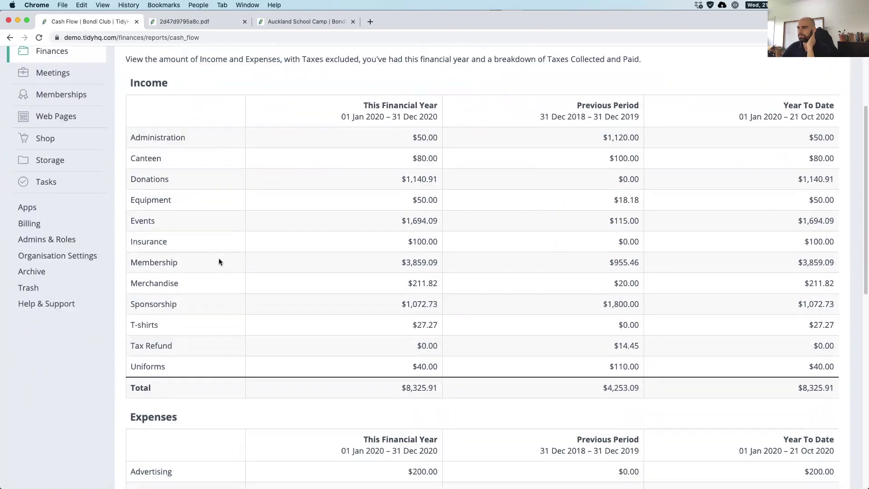
scroll(219, 261, down, 1)
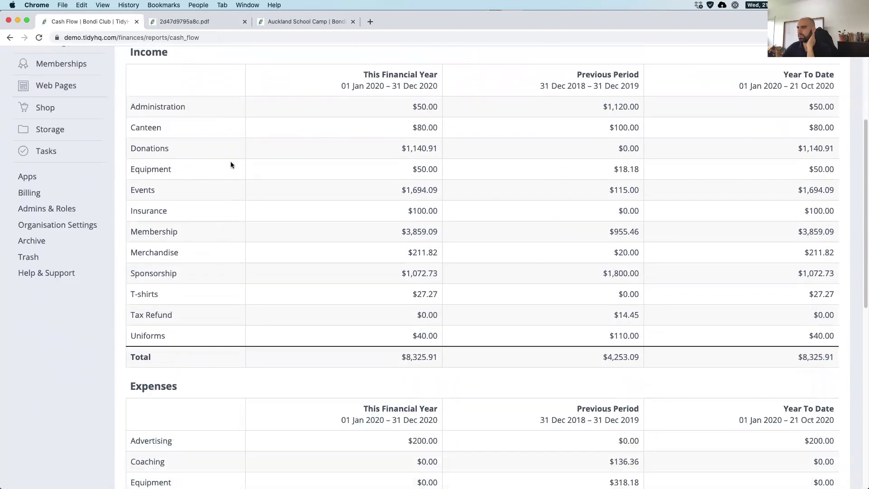
scroll(230, 159, down, 3)
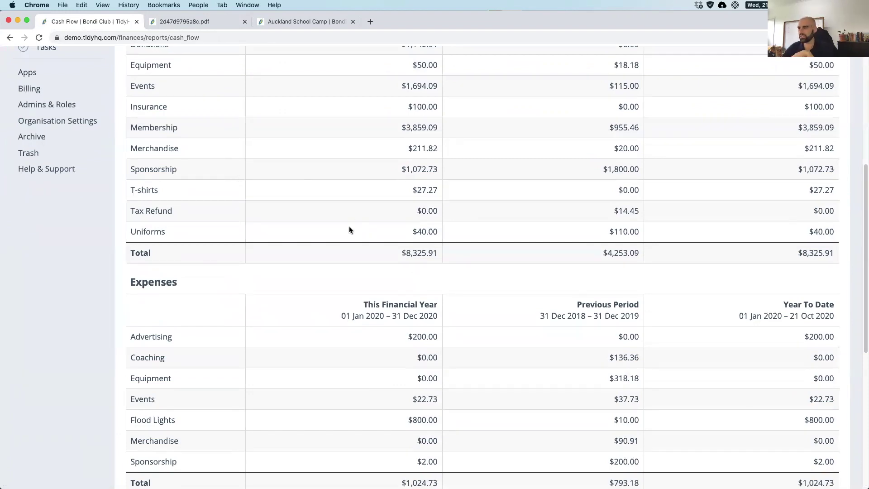
scroll(319, 221, down, 6)
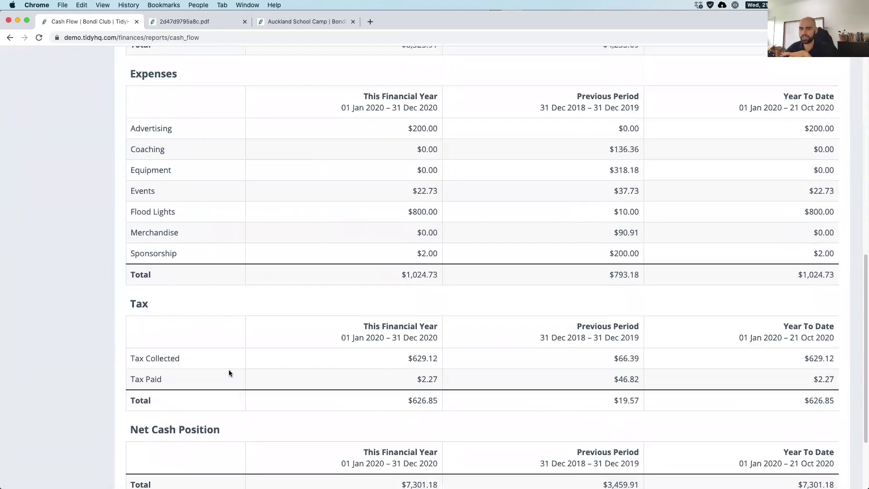
scroll(229, 373, down, 3)
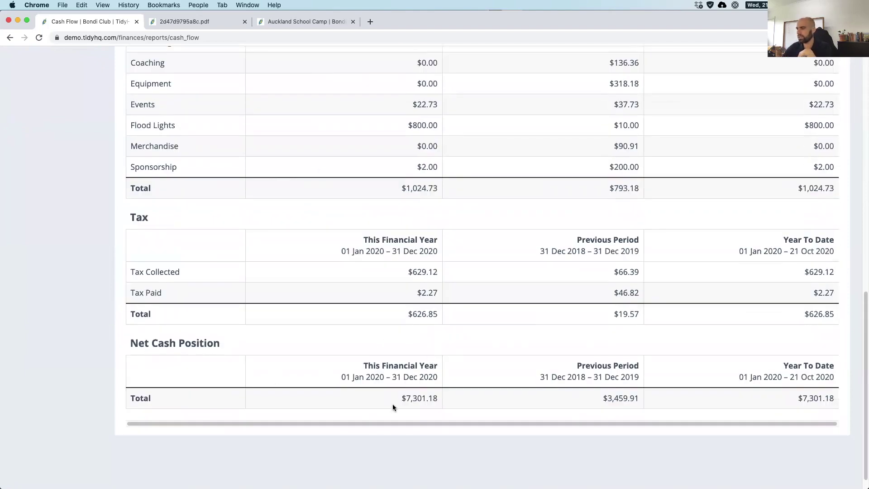
drag(403, 401, 458, 399)
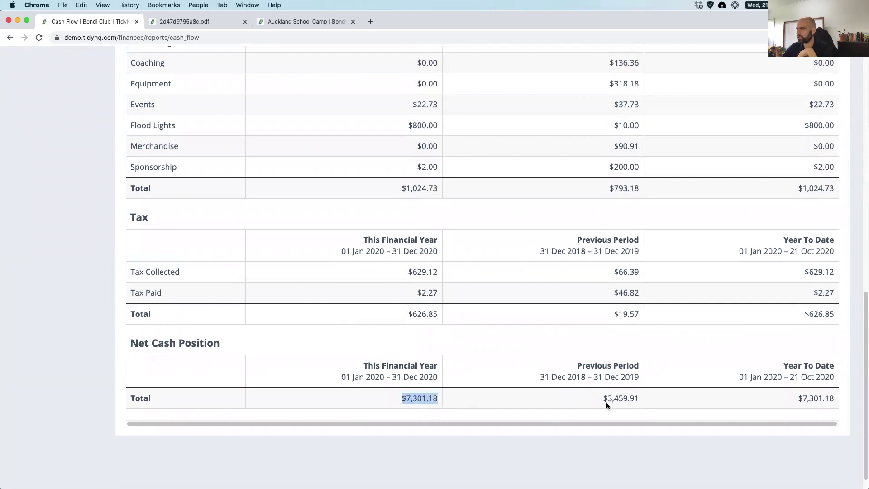
drag(606, 402, 664, 402)
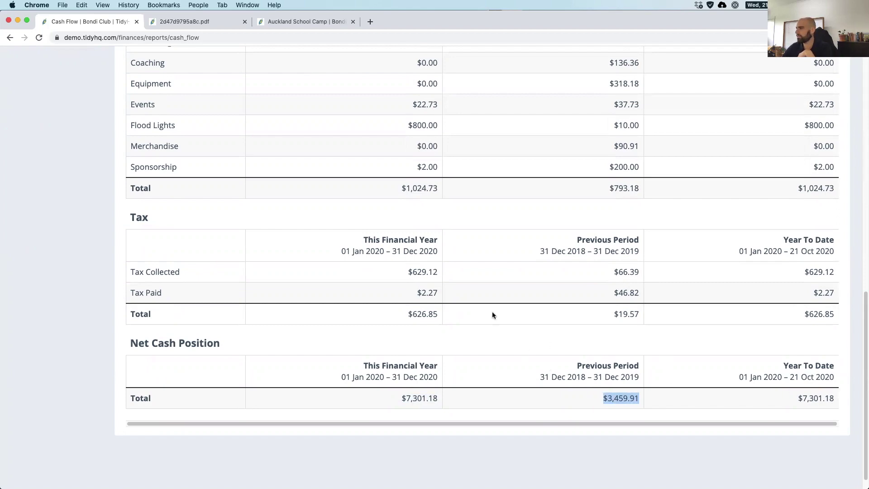
scroll(493, 312, up, 15)
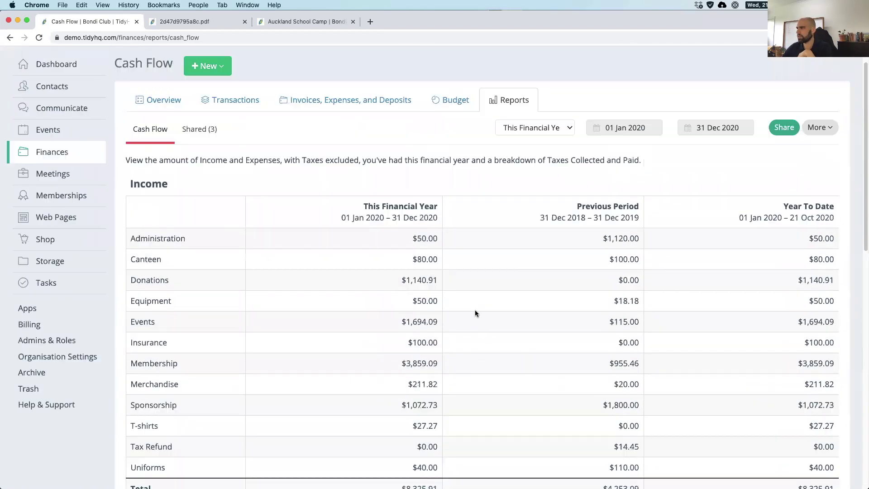
scroll(475, 313, up, 2)
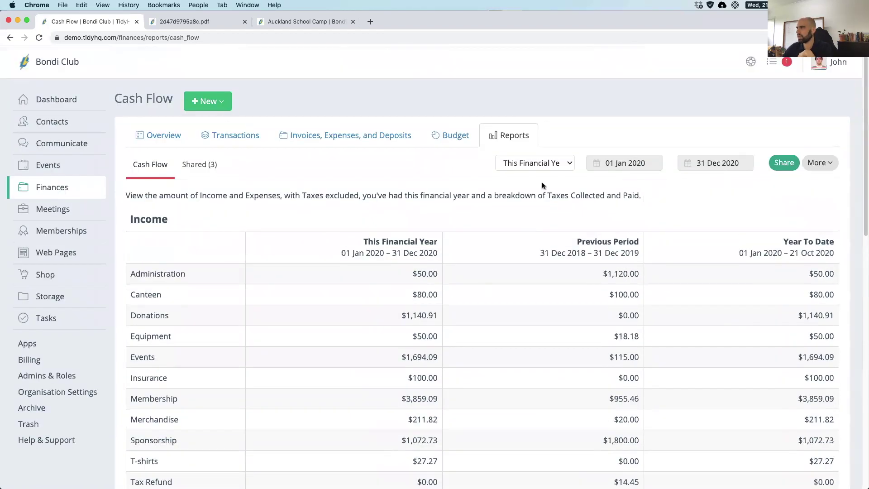
- Copy the Cash Flow report's public URL and load it in a new browser tab
click(781, 167)
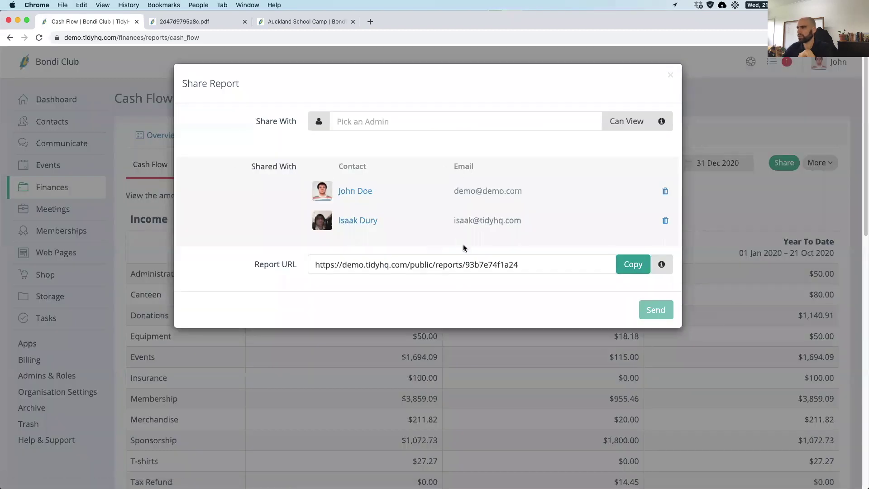
click(633, 265)
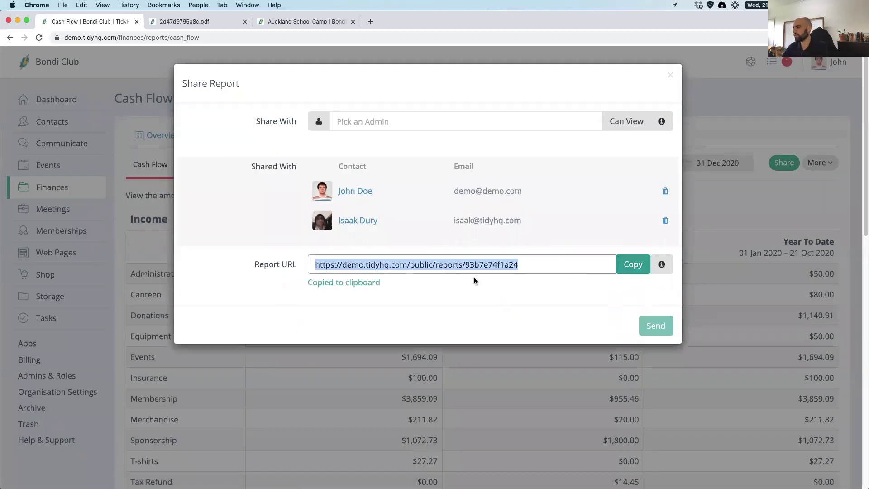
key(super+t)
key(super+v)
key(Return)
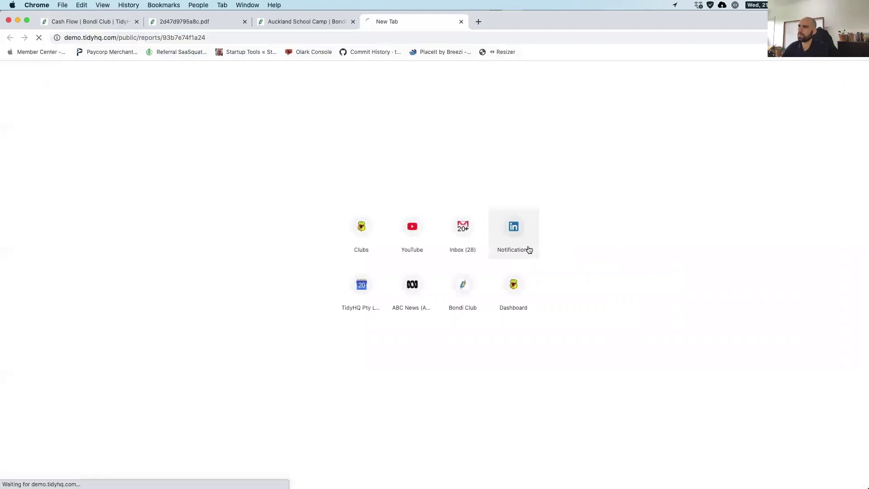
- Scroll through the shared Bondi Club report and highlight the $8,325.91 income total
scroll(360, 309, down, 2)
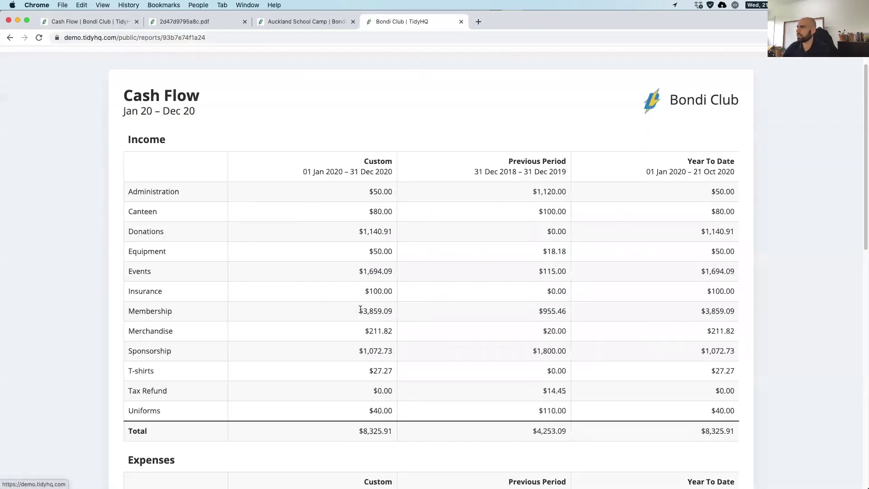
scroll(360, 310, down, 5)
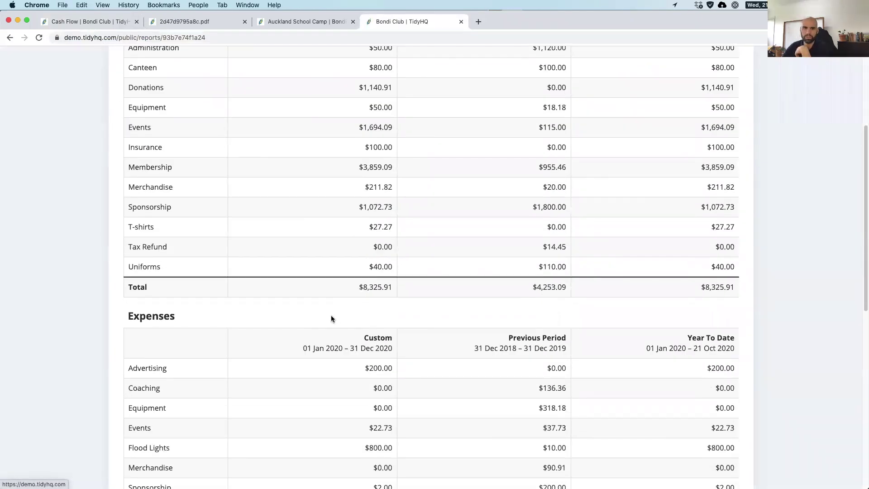
scroll(328, 316, down, 4)
scroll(390, 366, down, 10)
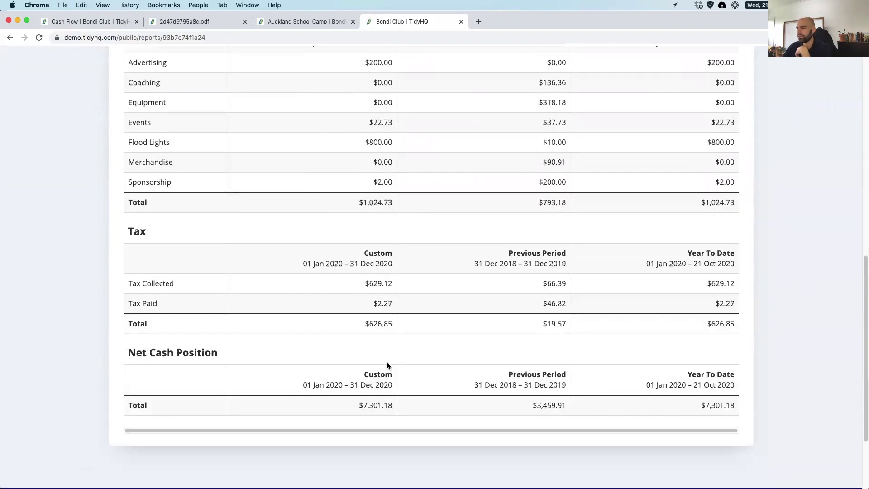
scroll(387, 365, down, 1)
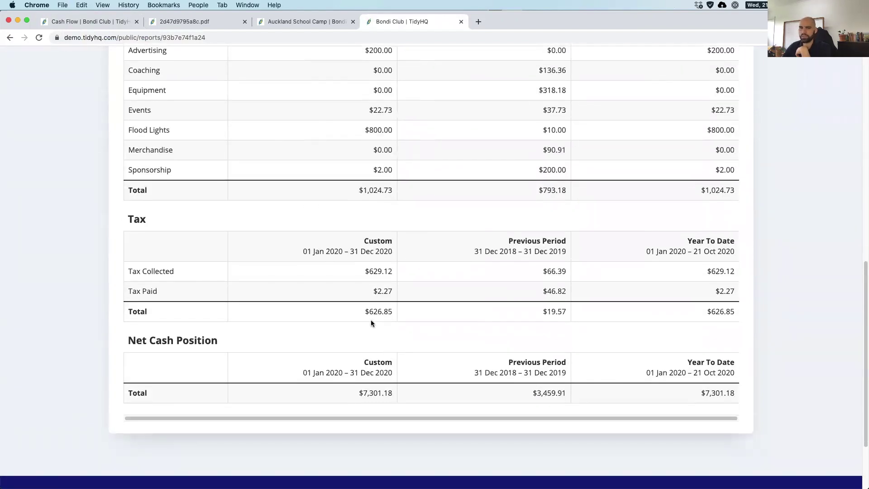
scroll(371, 320, up, 1)
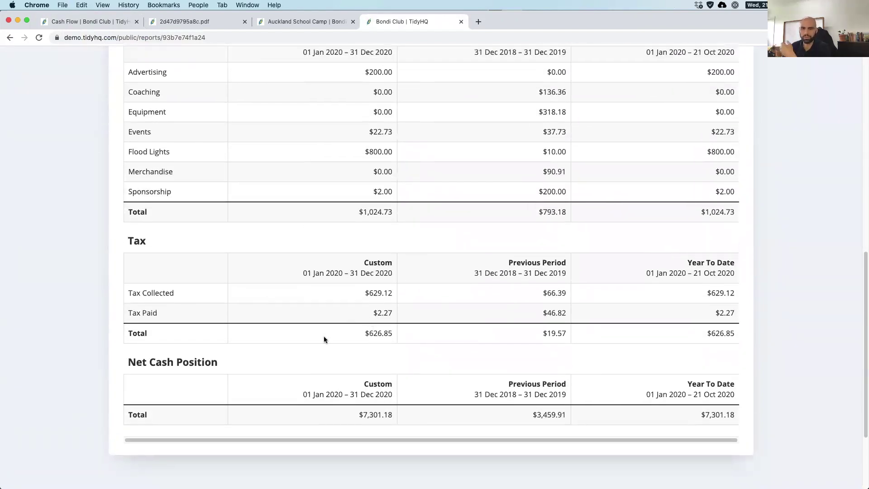
scroll(321, 336, up, 2)
scroll(319, 337, up, 10)
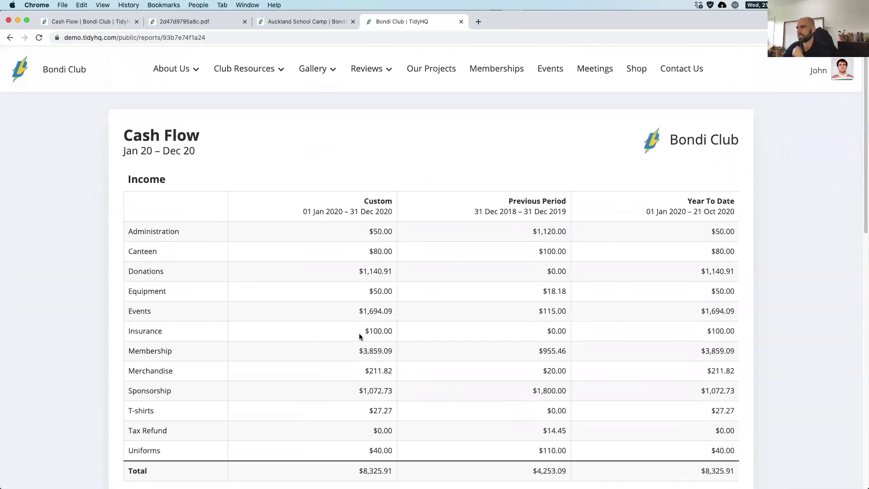
scroll(361, 338, down, 3)
drag(359, 351, 430, 347)
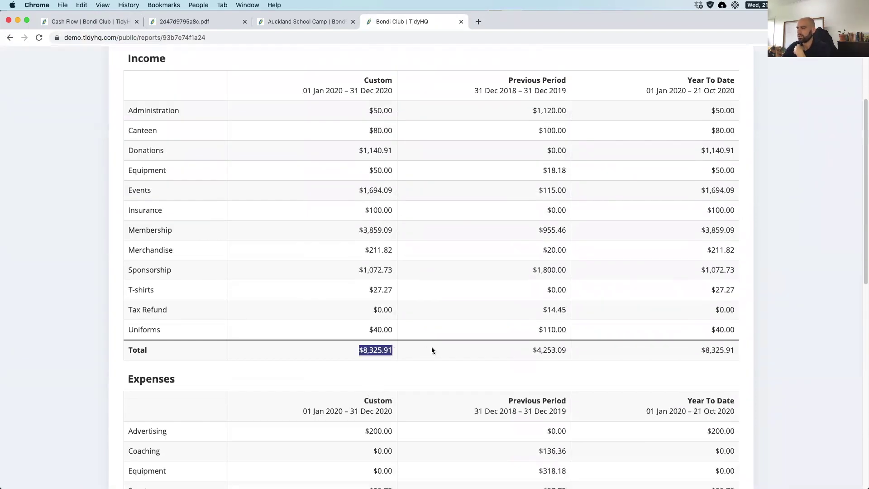
click(386, 353)
scroll(316, 286, up, 3)
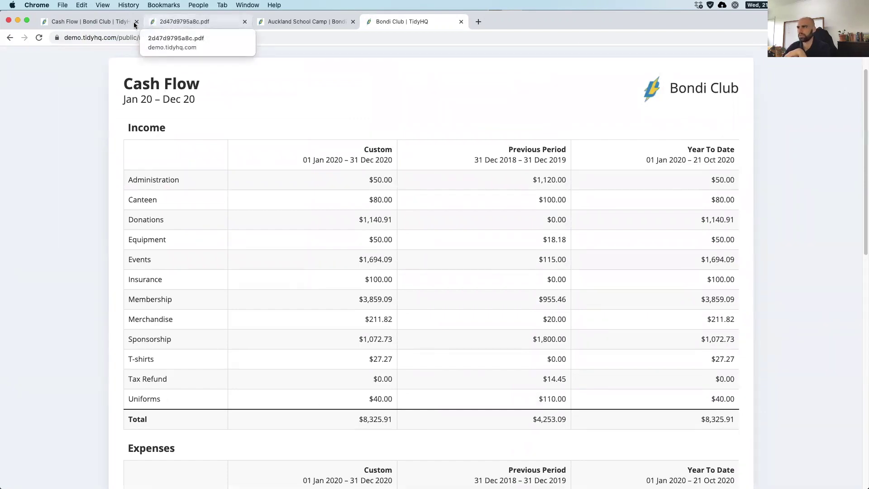
- Close the share dialog, switch the Cash Flow period to Last Financial Year, and go to Meetings
click(102, 23)
click(671, 75)
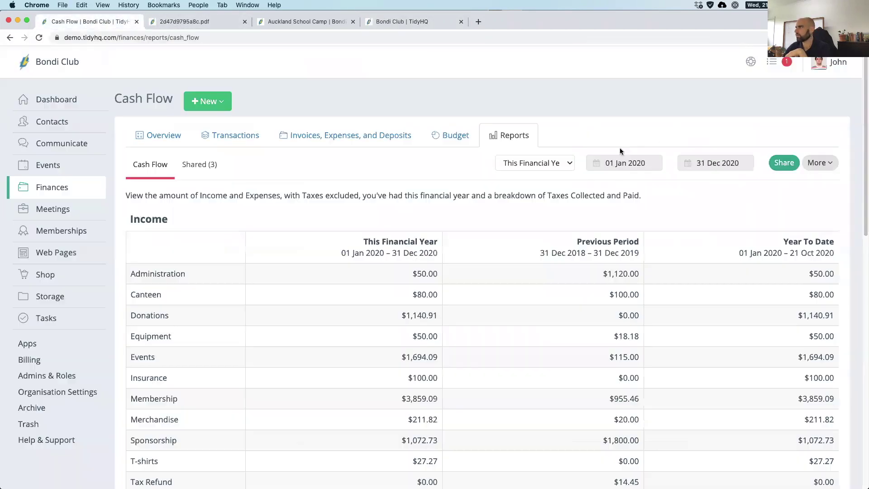
click(543, 162)
click(521, 174)
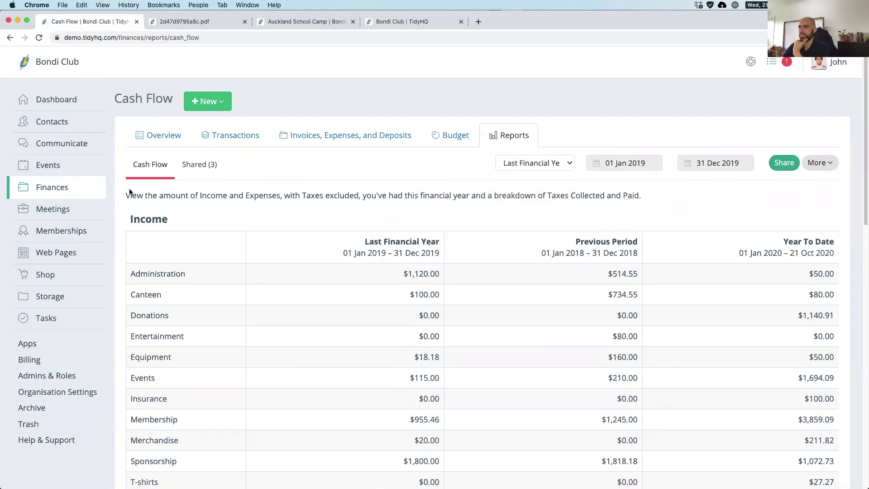
click(55, 211)
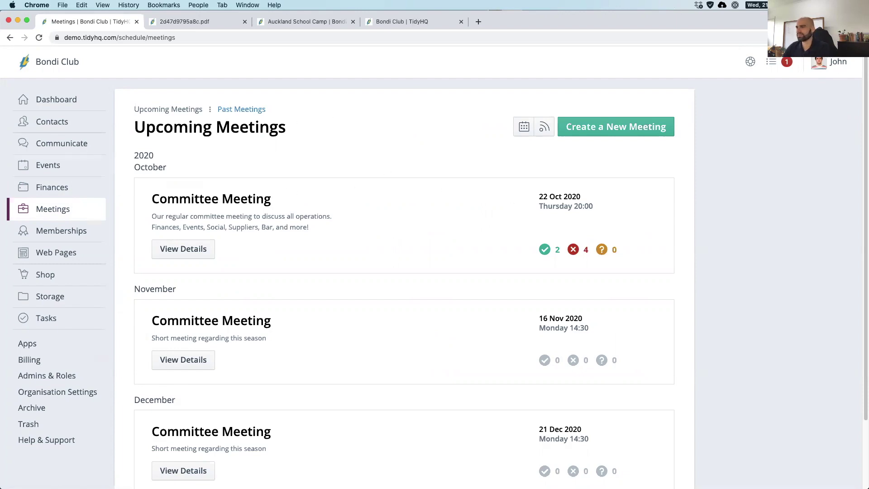
- Open the 22 Oct Committee Meeting's details, look over location and attendance, then edit its minutes
click(49, 211)
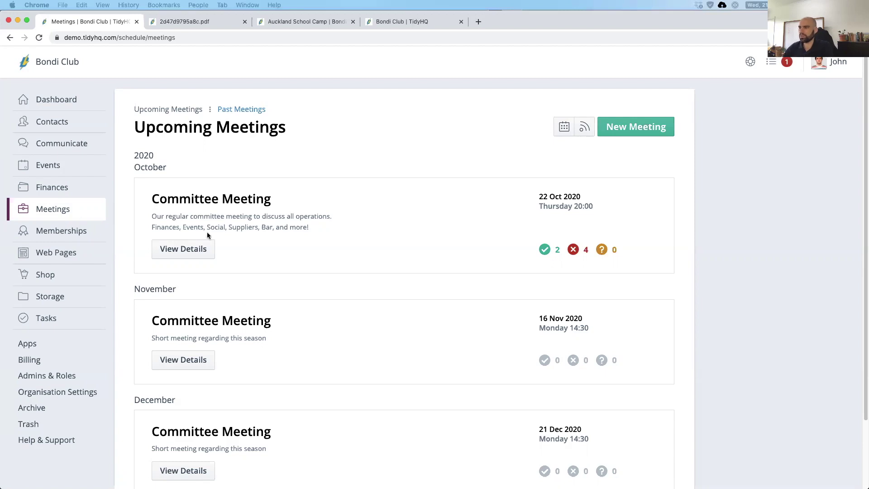
click(205, 251)
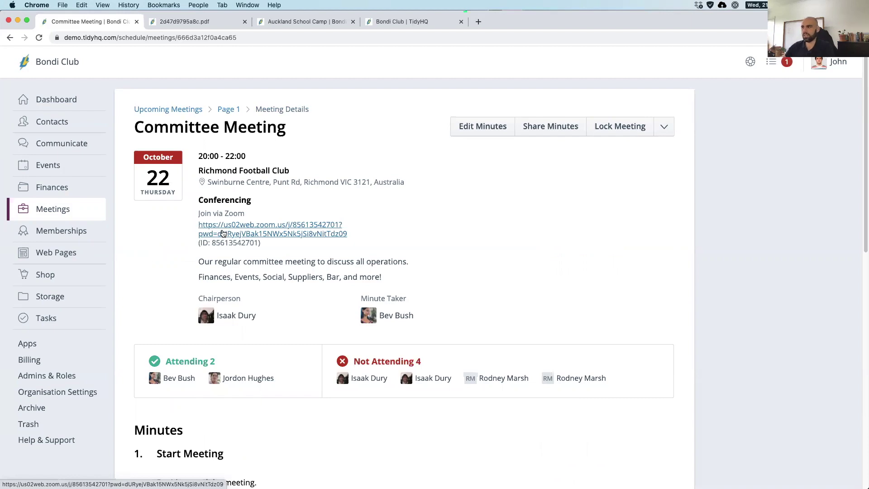
scroll(272, 281, down, 3)
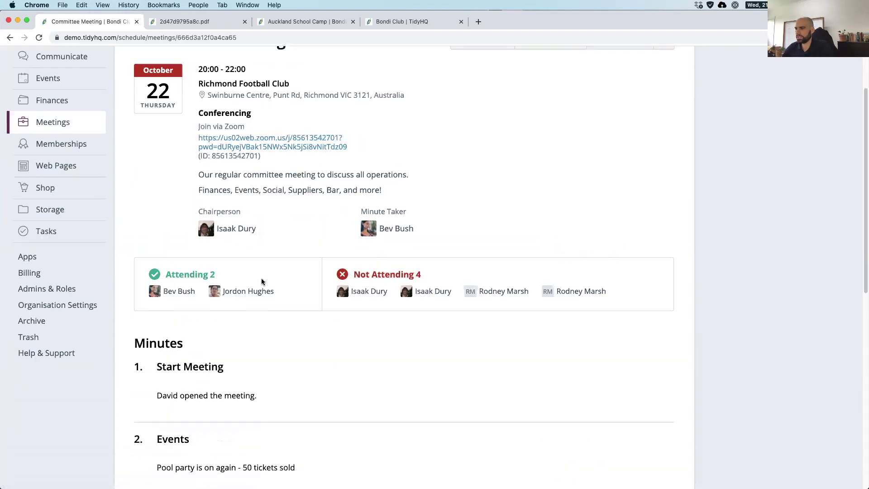
scroll(317, 294, up, 3)
click(484, 127)
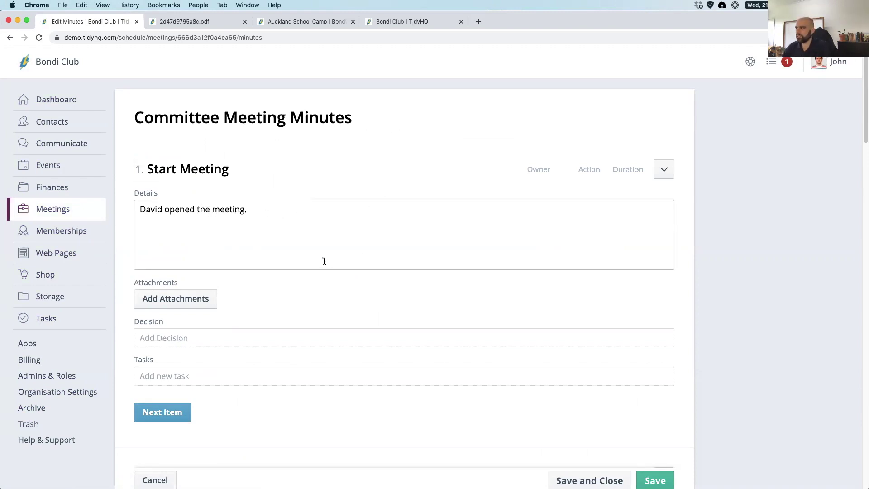
- Scroll the minutes down to item 2, Events, and its 'Clean the pool' task
scroll(324, 261, down, 1)
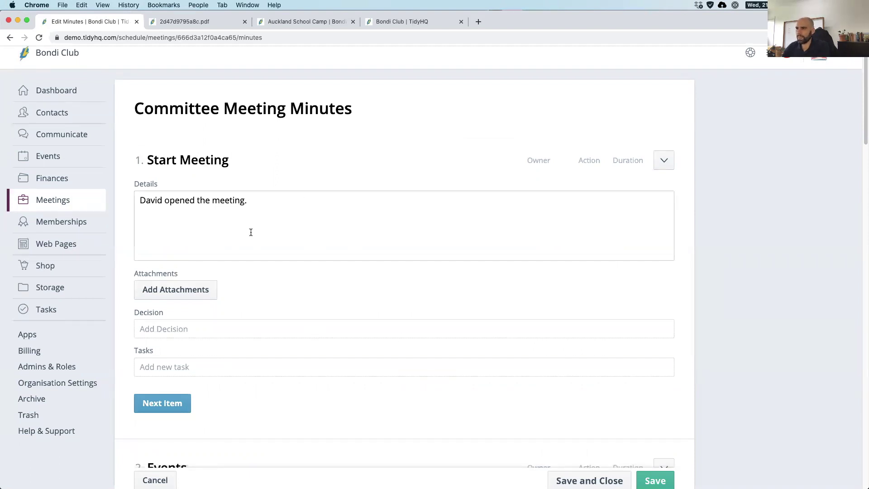
scroll(252, 233, down, 2)
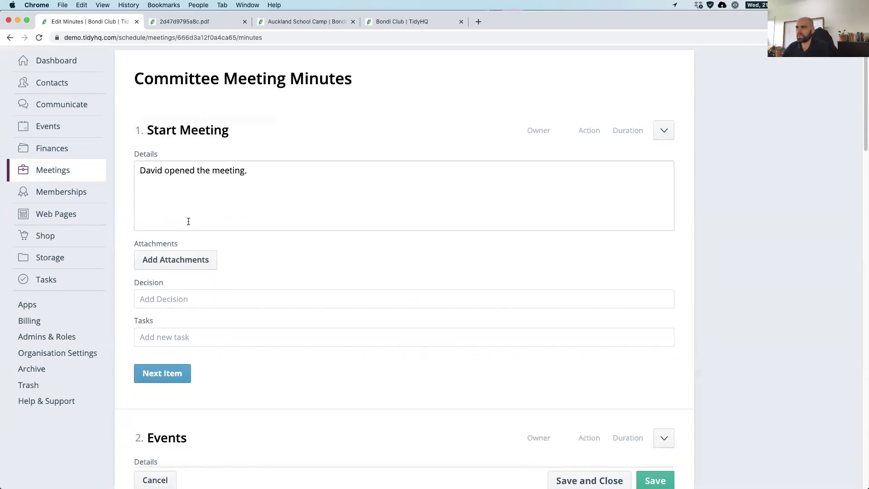
scroll(177, 206, down, 10)
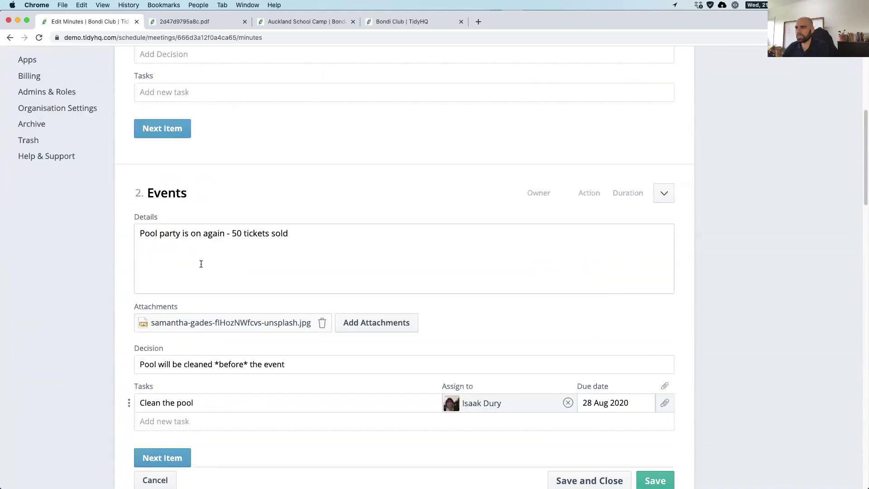
scroll(186, 249, down, 2)
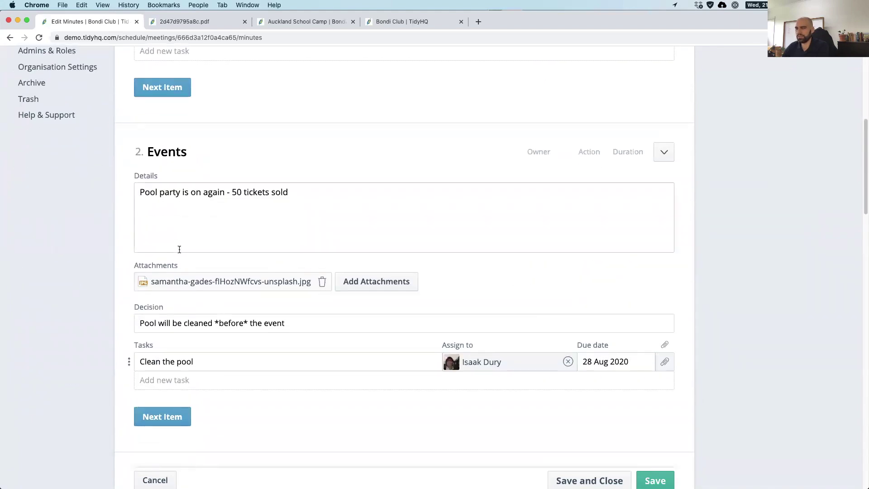
scroll(179, 250, down, 1)
scroll(179, 249, down, 8)
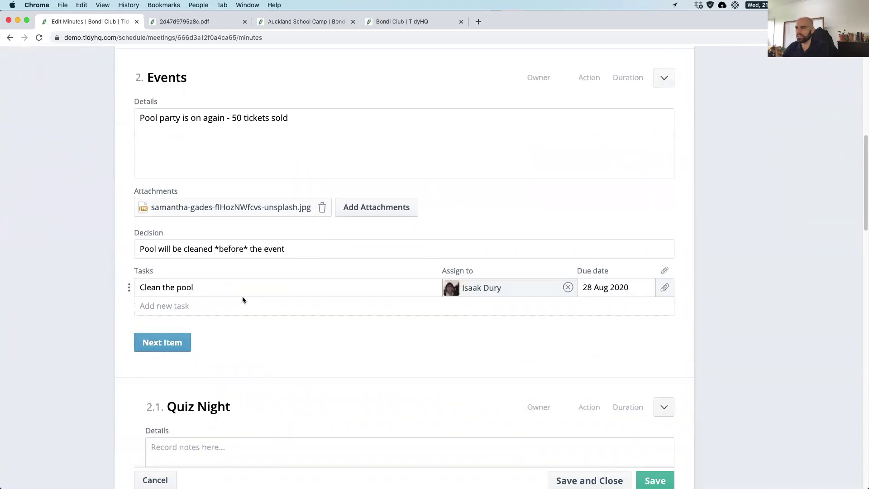
scroll(243, 297, down, 3)
- Write Quiz Night notes on tables and a quizmaster, with a decision to continue quiz planning
click(244, 258)
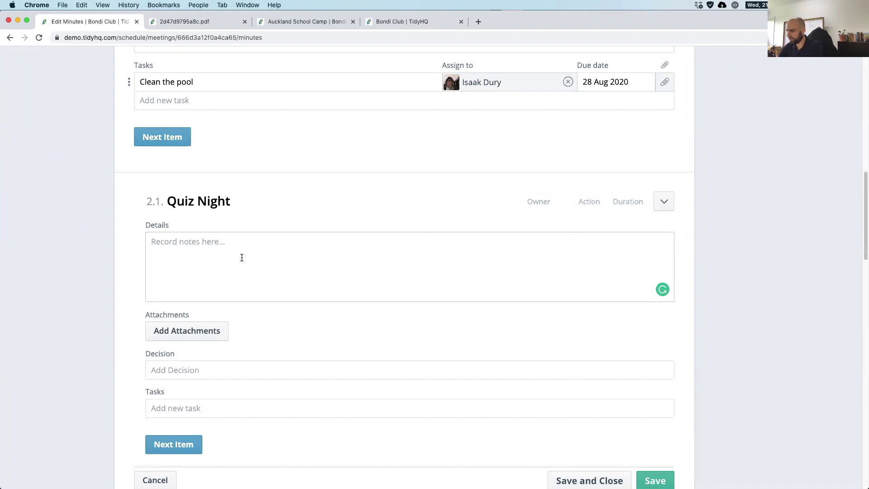
text(Spoke about b)
text(ooking enough t)
text(able)
text(Booking a quizn)
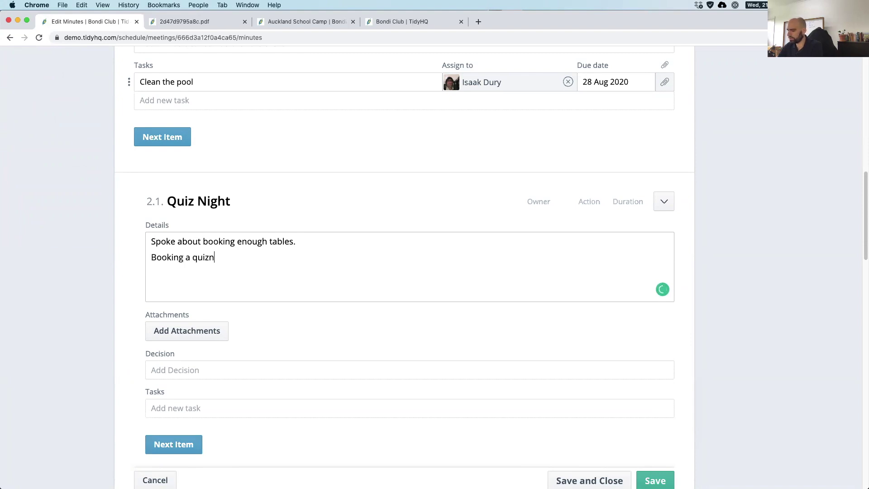
key(BackSpace)
text(master.)
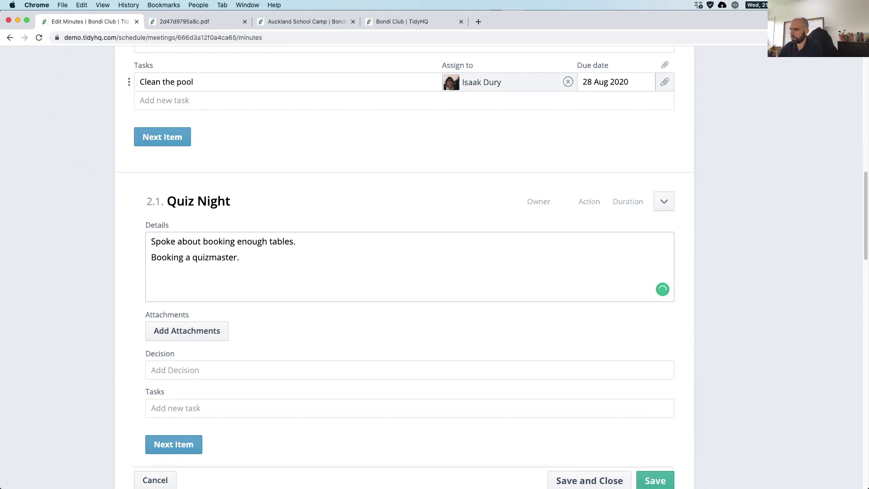
text(Bev has)
key(BackSpace)
key(BackSpace)
text(is under control with i)
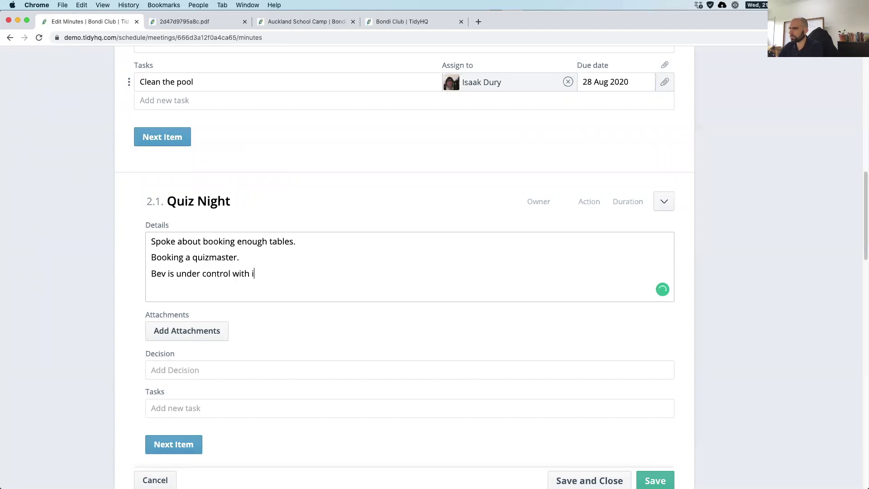
text(t.)
click(178, 370)
text(Bev to con)
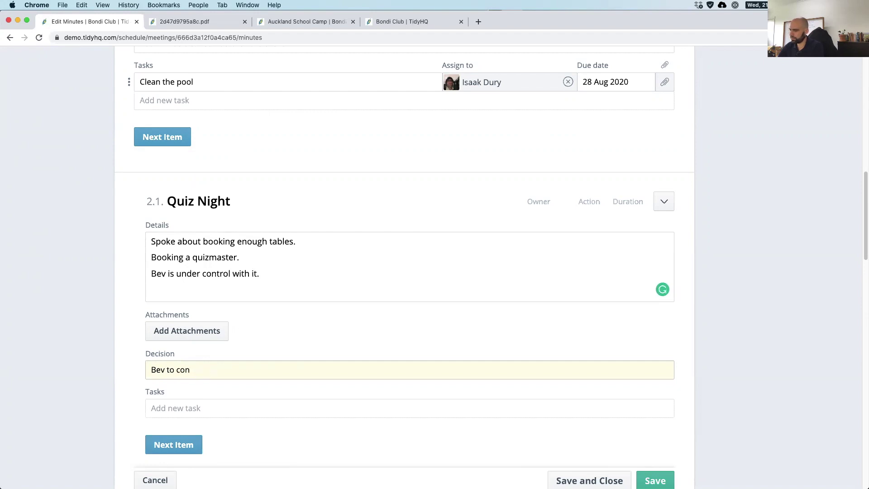
text(itnuetinue with the qui)
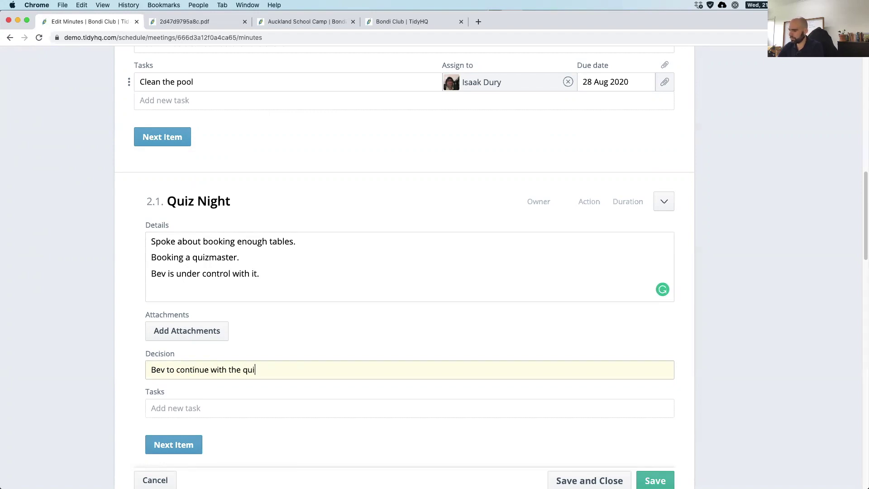
text(z planning)
key(Tab)
- Add task 'Book a quizmaster', assigned to the suggested member, due 28 Oct 2020
text(Book a q)
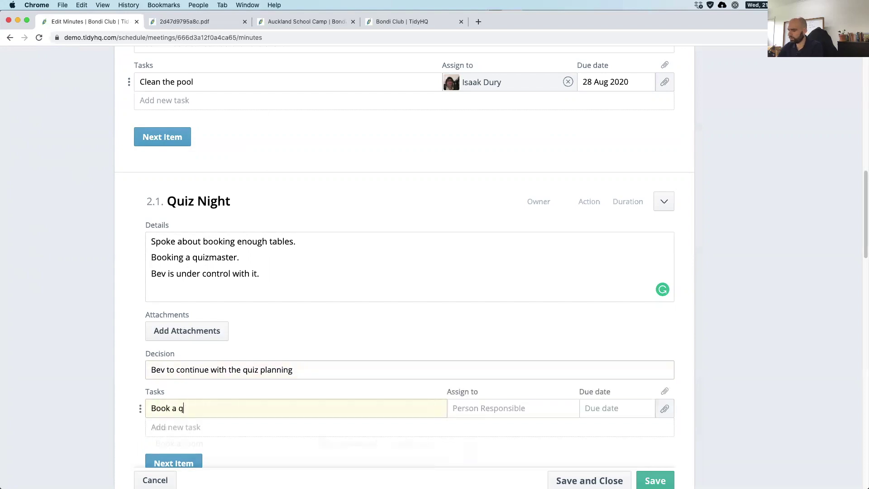
text(uizmaster)
key(Tab)
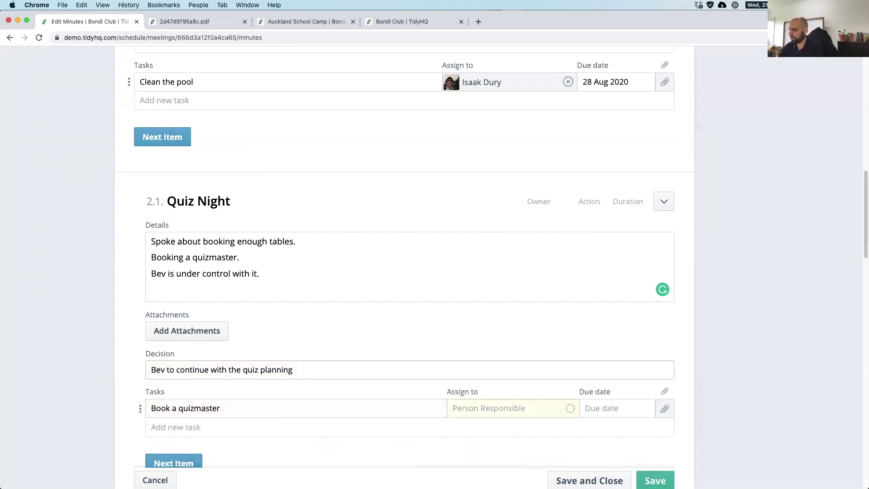
text(Bev)
key(Tab)
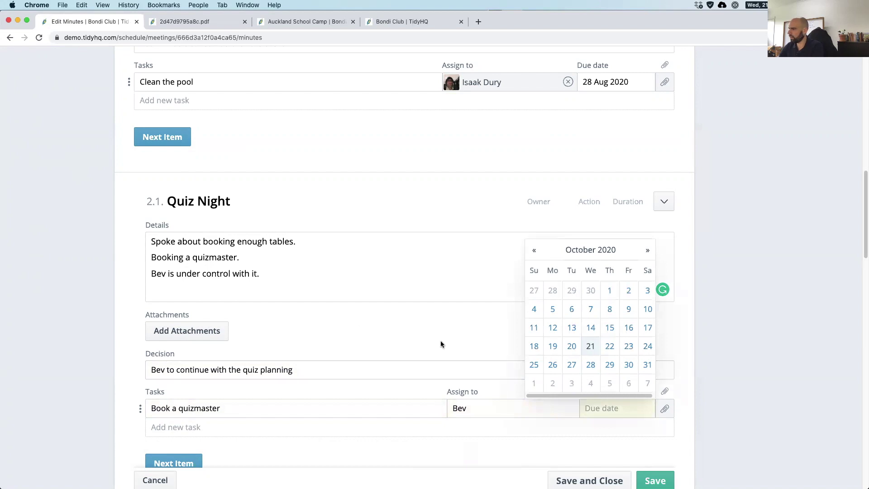
click(591, 365)
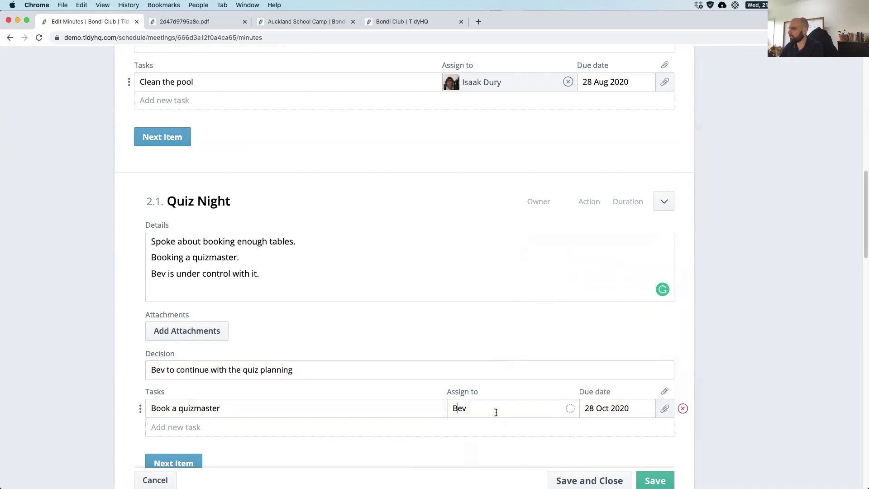
click(500, 408)
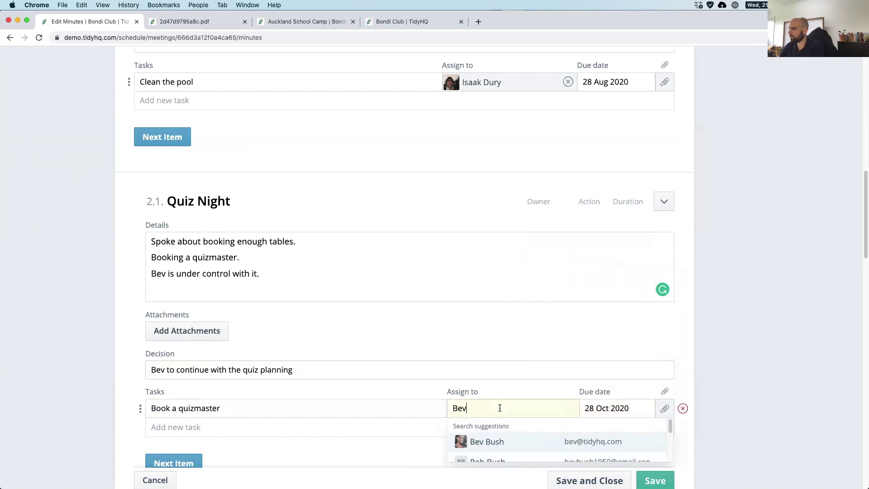
click(493, 441)
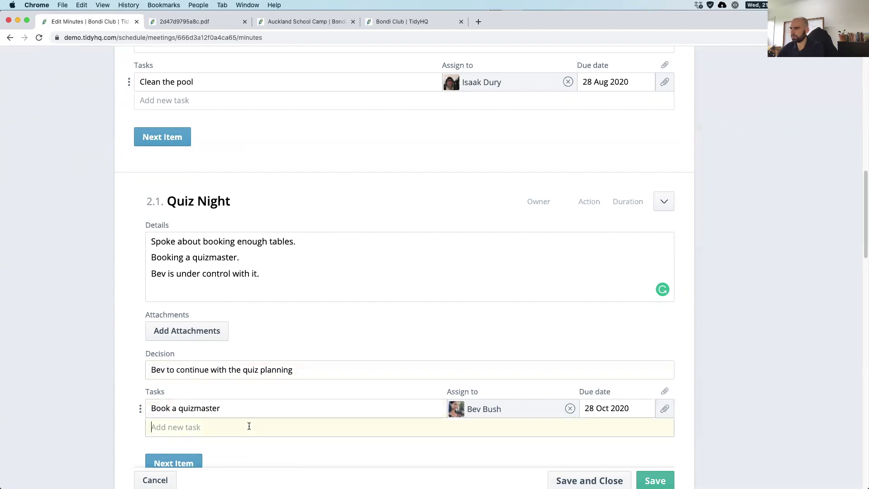
- Add task 'Book more quiz tables' for the same member, due 06 Nov 2020
text(Book m)
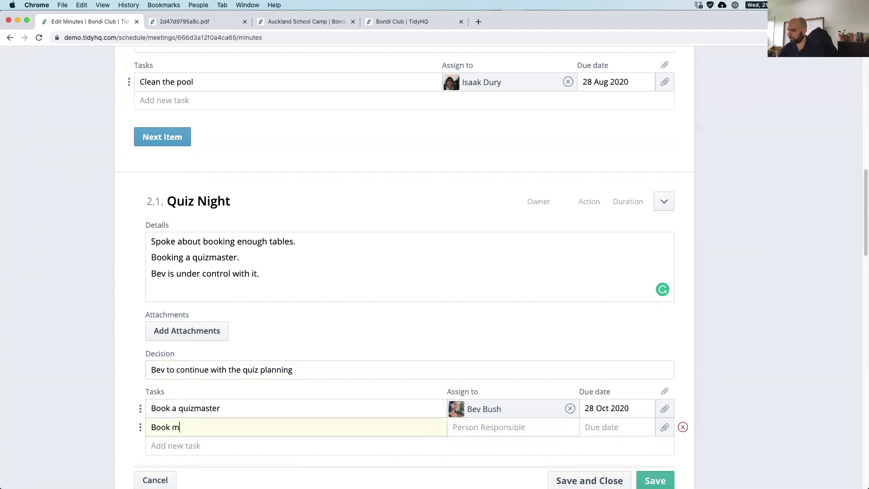
text(ore quiz tables)
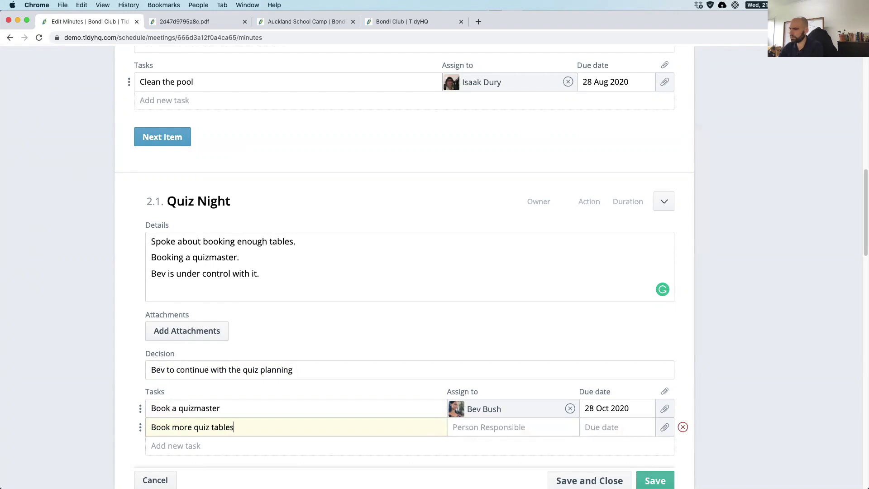
key(Tab)
text(Bev)
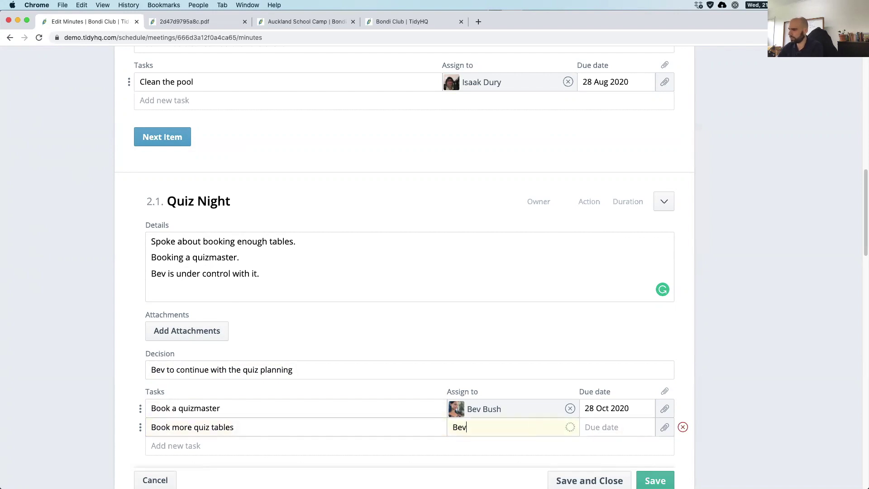
click(496, 458)
click(598, 427)
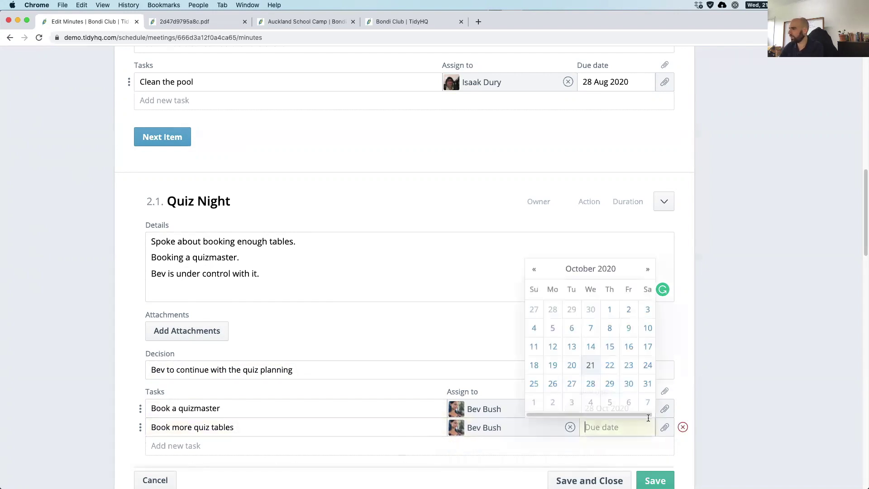
click(629, 403)
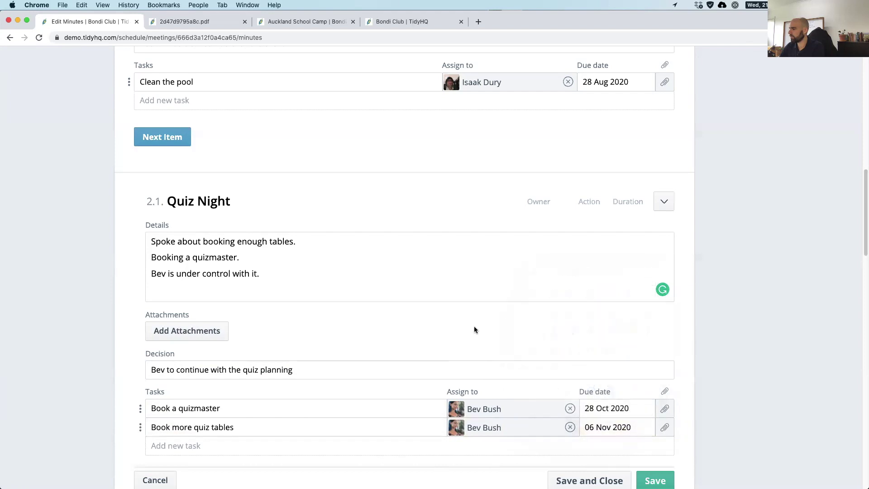
scroll(134, 347, down, 2)
- Move past the Finance review item and open the Meeting Closed topic for editing
scroll(134, 346, down, 1)
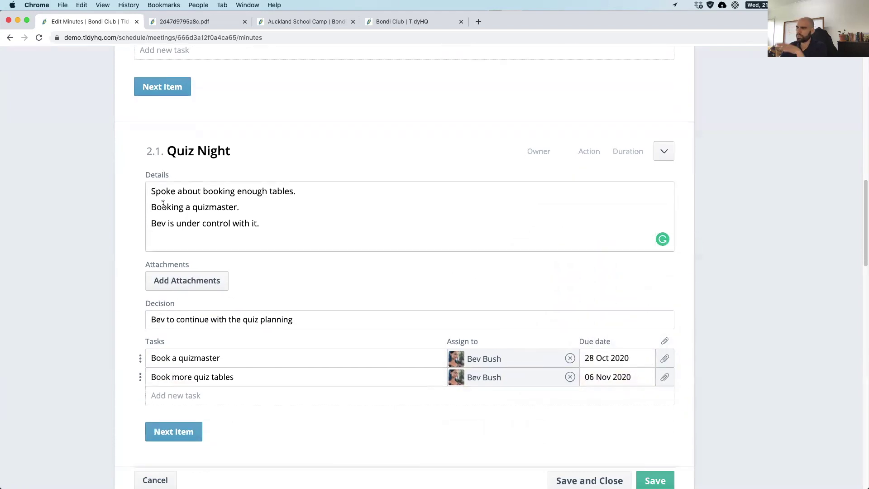
scroll(168, 208, down, 1)
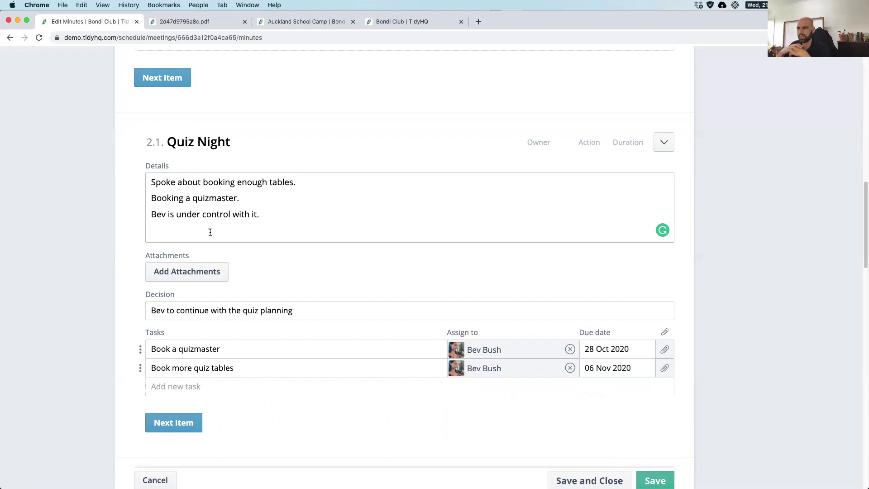
click(174, 423)
scroll(296, 361, down, 20)
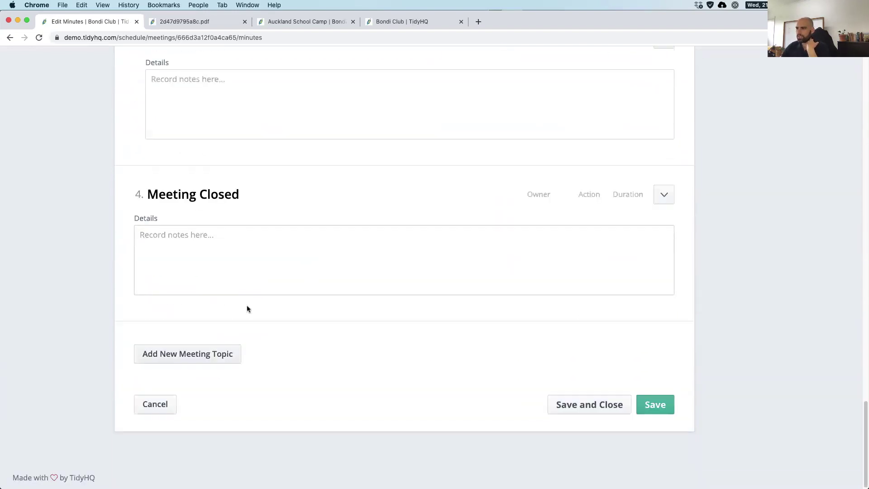
click(210, 249)
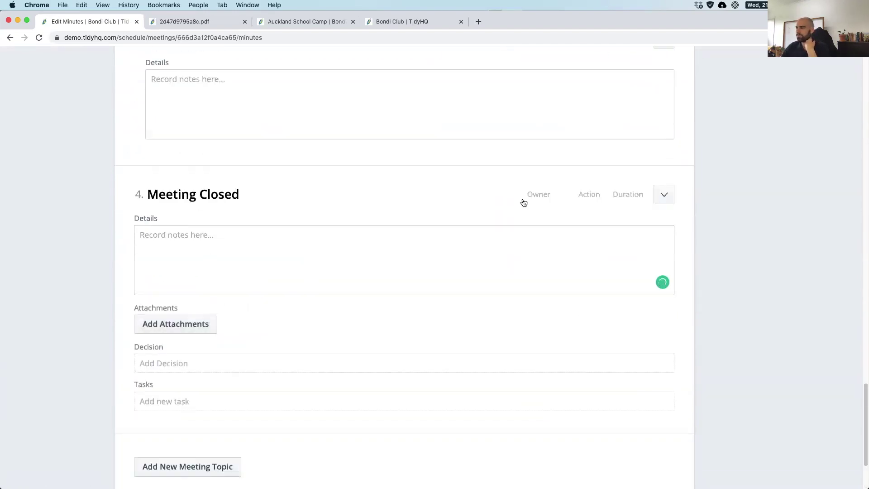
- Give Meeting Closed the suggested member as owner, action For Noting, and 1 min duration
click(545, 196)
text(Isaak)
click(565, 229)
click(588, 195)
click(600, 207)
click(628, 195)
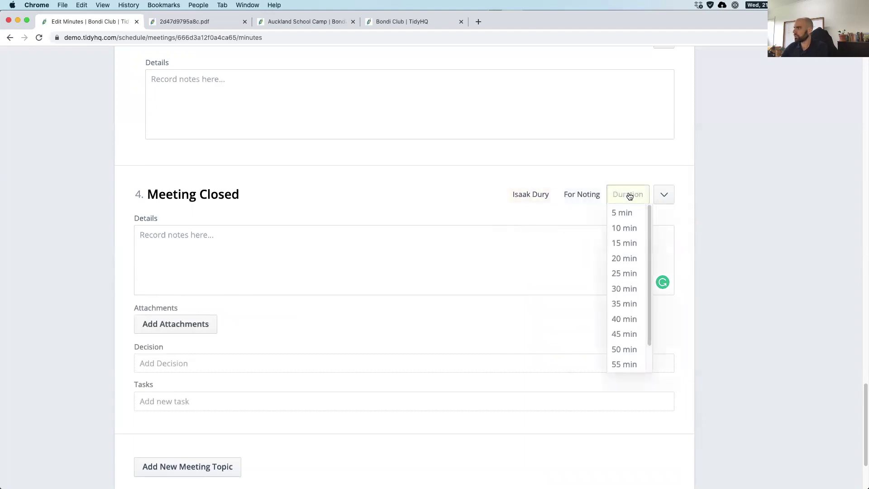
text(1)
key(Return)
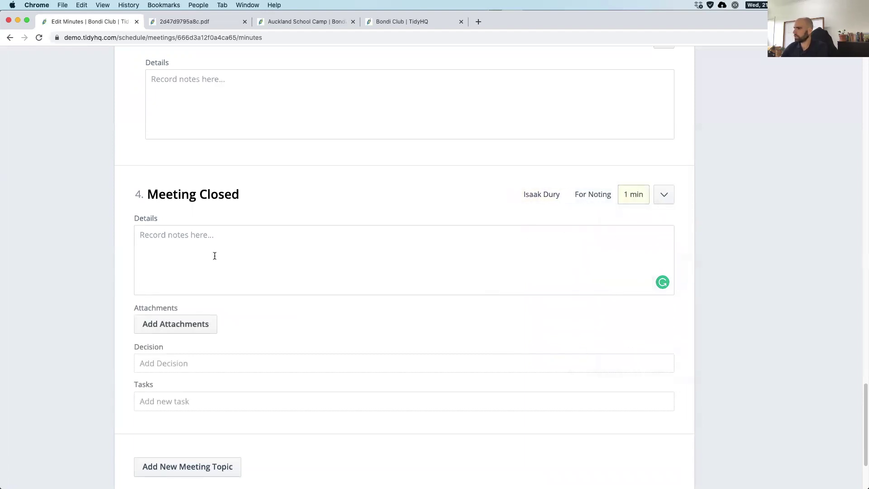
- Enter the details note 'Next Meeting - same time next month. The 22nd'
scroll(85, 253, down, 2)
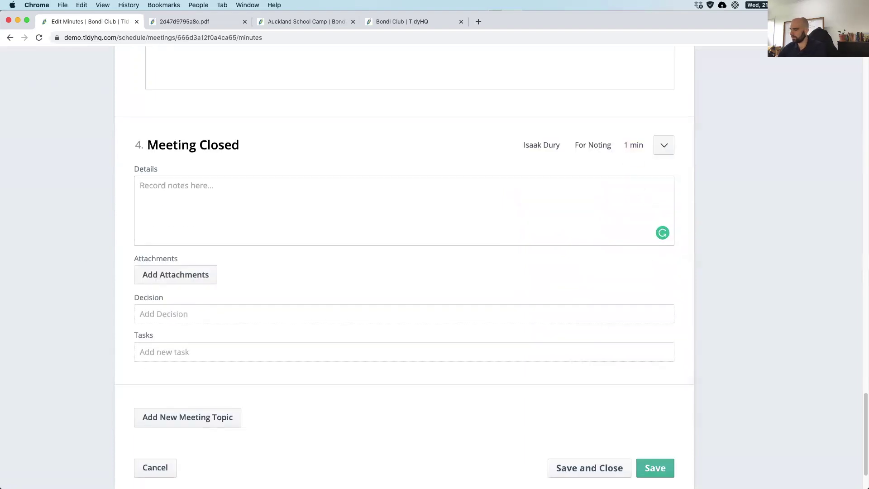
text(Next Meeting - same time next month. The 22nd)
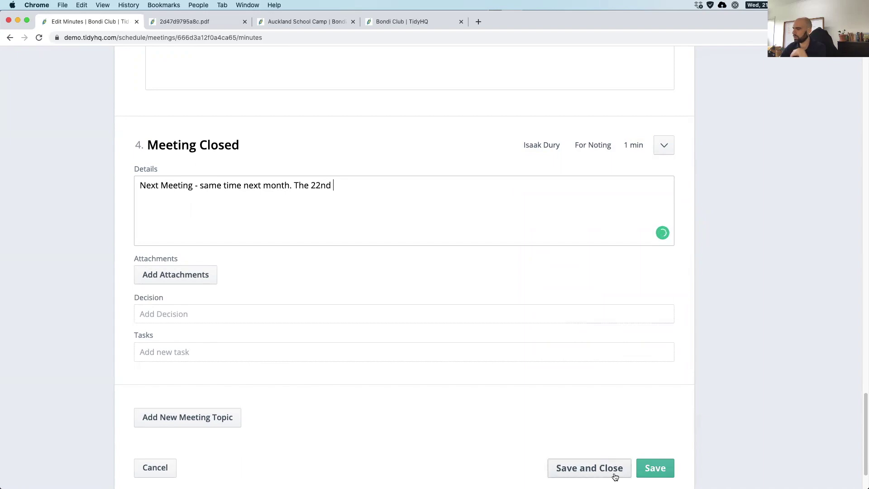
- Save and close the minutes, print the meeting details, and scroll through the 4-page PDF
click(590, 468)
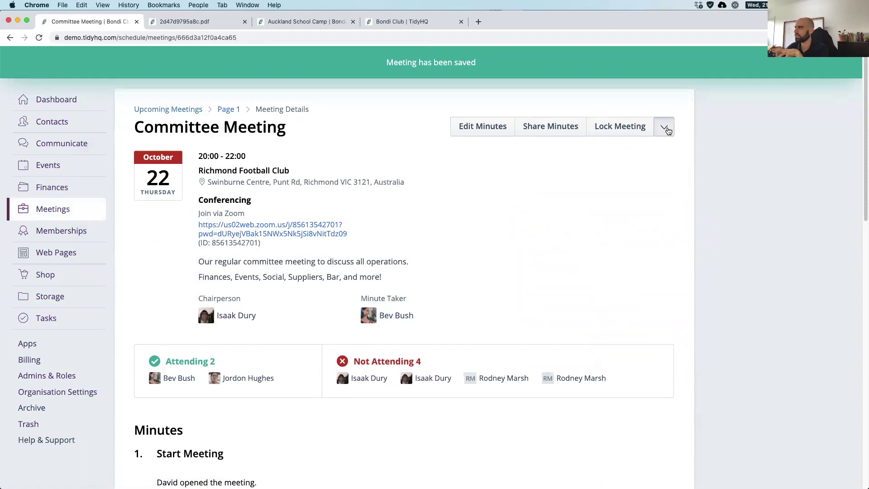
click(667, 130)
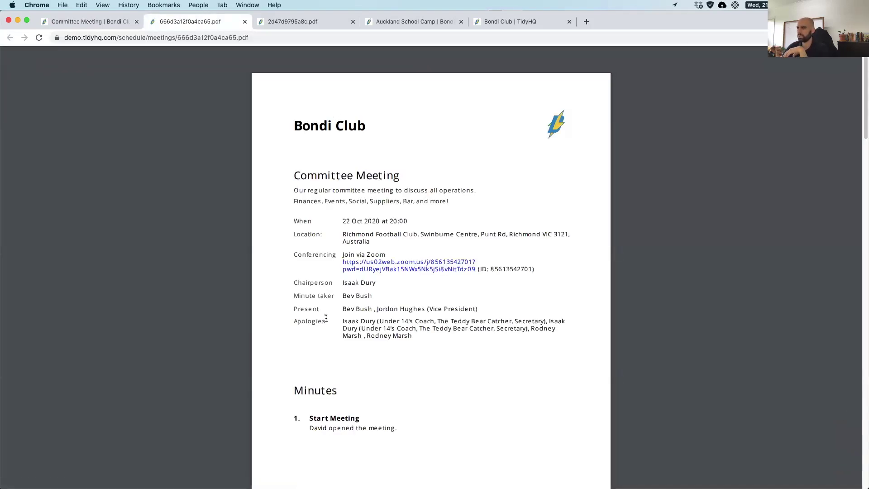
scroll(335, 315, down, 5)
scroll(335, 315, down, 7)
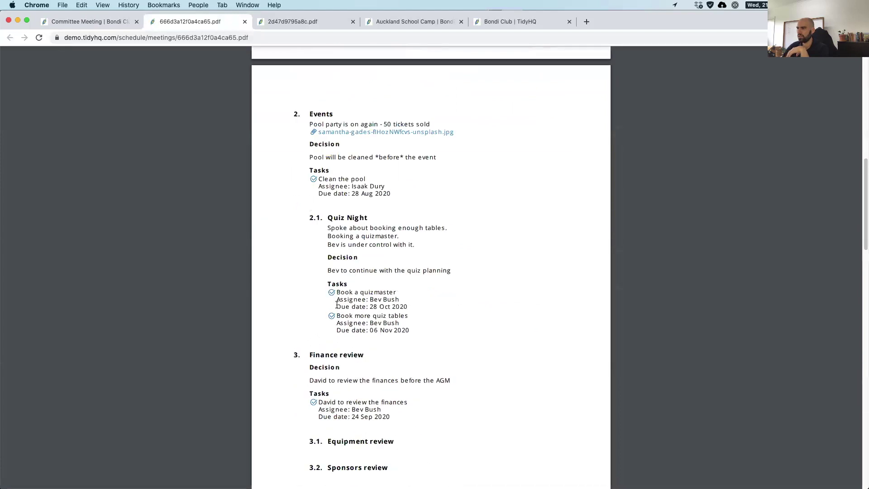
scroll(326, 263, down, 1)
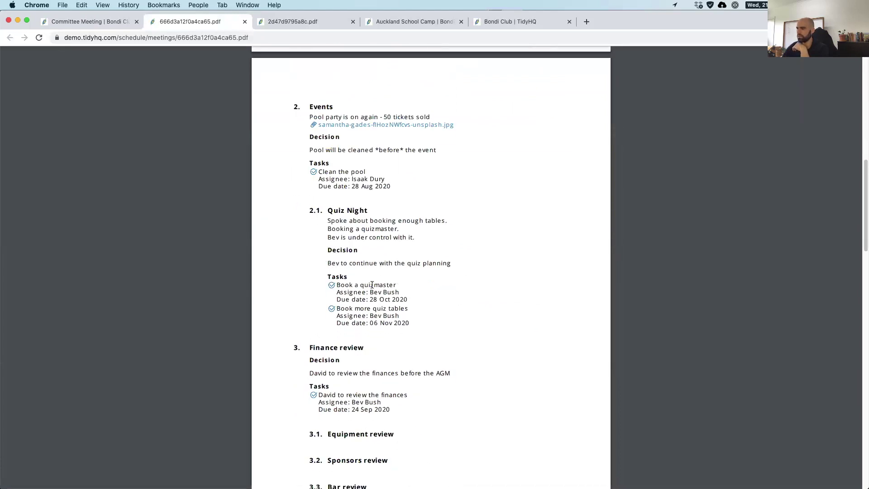
scroll(344, 332, down, 18)
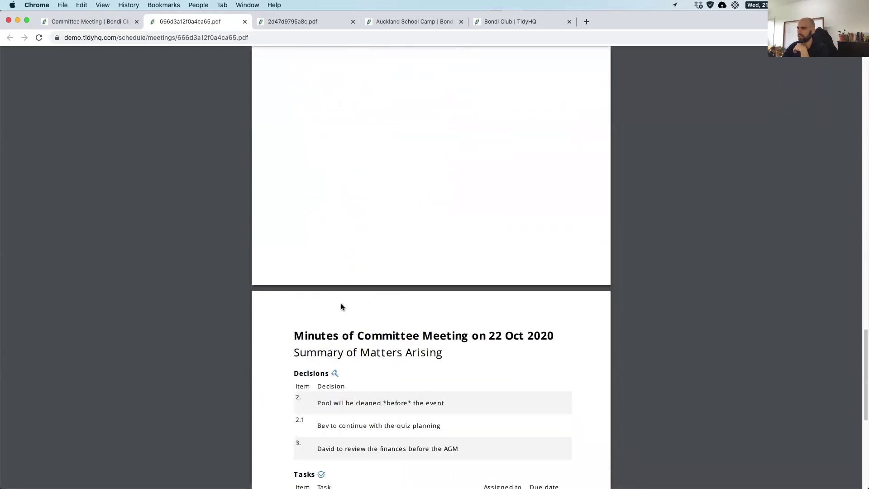
scroll(342, 308, down, 4)
scroll(363, 278, down, 1)
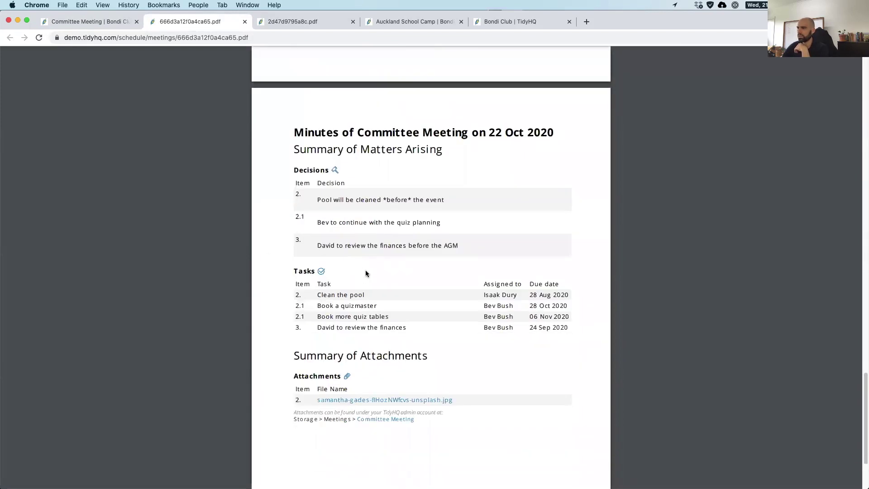
scroll(370, 271, down, 1)
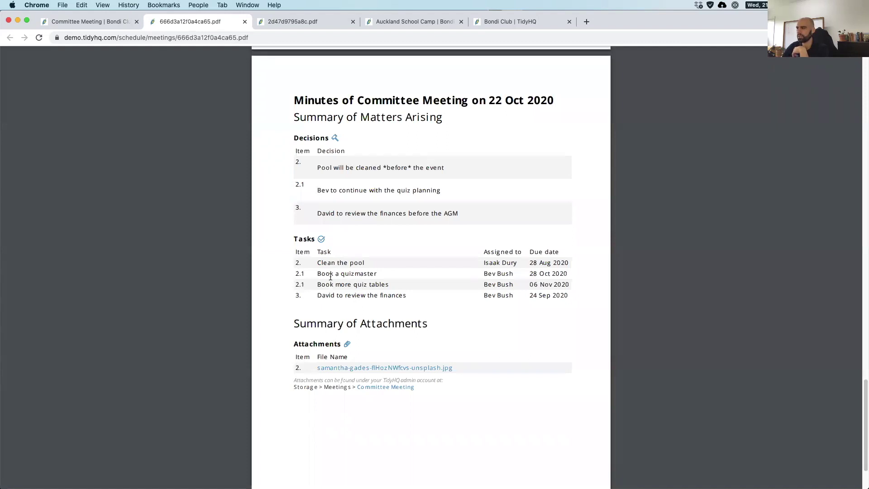
- Return to the Committee Meeting tab and open the Memberships overview from the sidebar
click(86, 24)
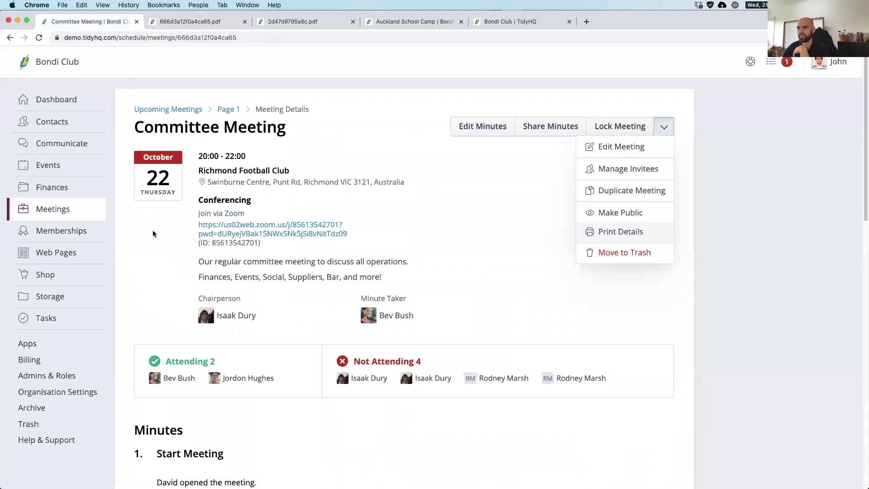
mouse_move(59, 232)
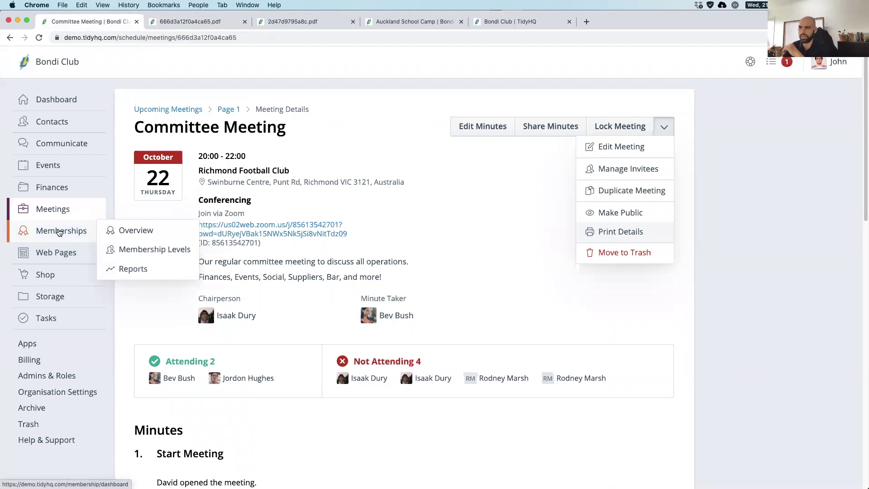
click(59, 233)
mouse_move(104, 256)
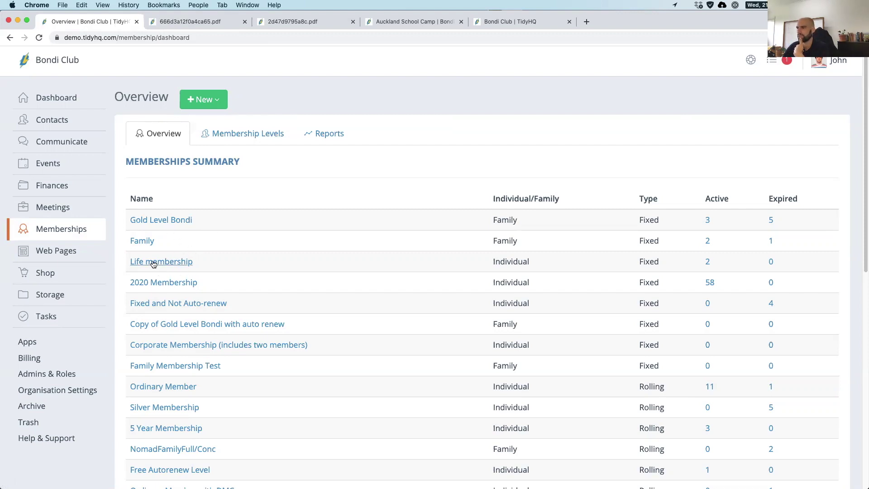
- Open the 2020 Membership level for editing and review its 10.00 price
click(154, 285)
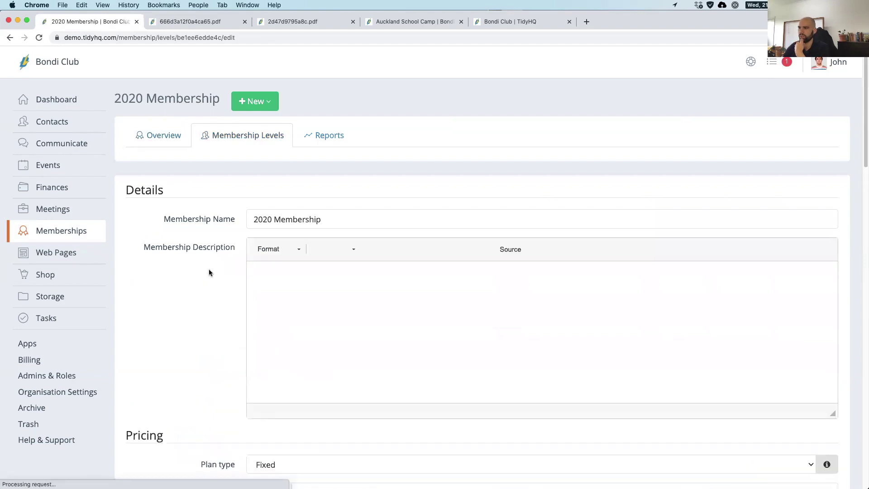
scroll(208, 269, down, 3)
scroll(226, 292, down, 1)
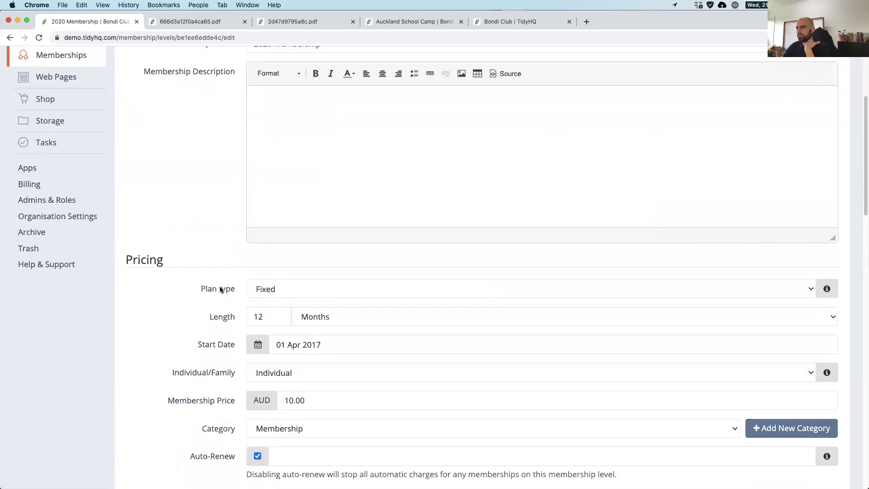
scroll(215, 245, down, 3)
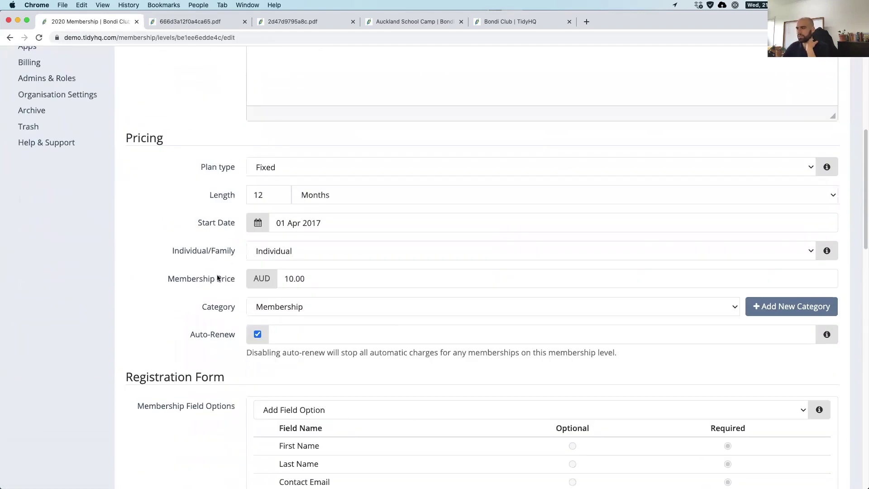
scroll(217, 278, down, 1)
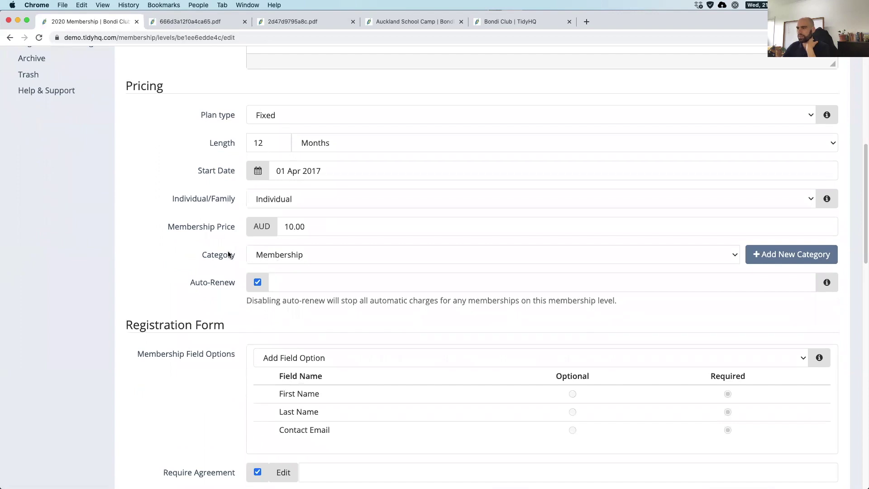
scroll(231, 245, down, 1)
scroll(208, 249, down, 2)
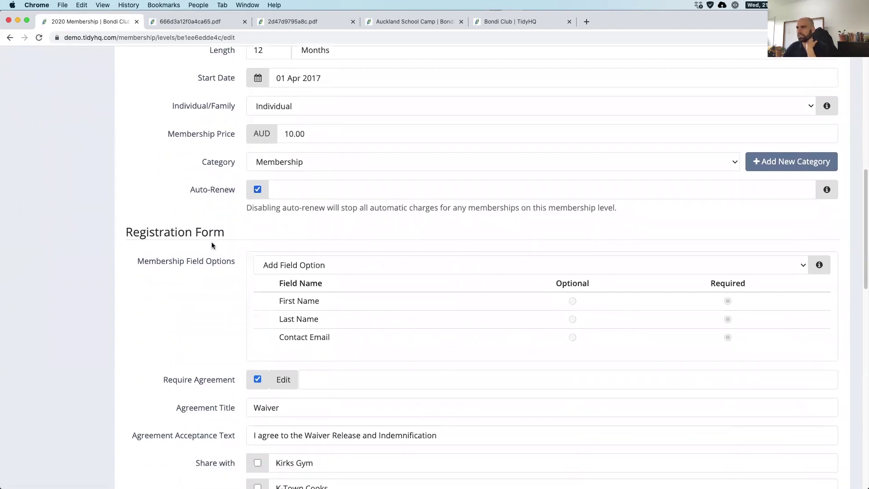
click(313, 133)
drag(312, 134, 235, 141)
- Add First Aid Qualified to the registration form as an optional field
scroll(203, 234, down, 4)
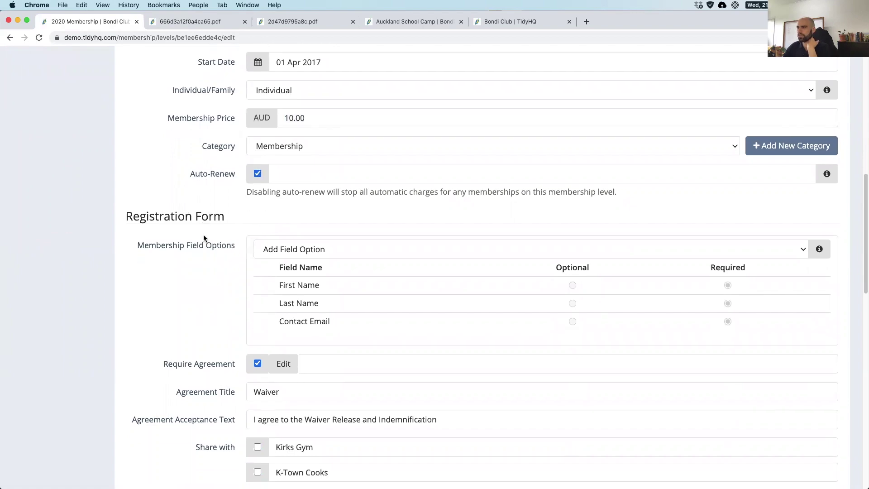
click(301, 131)
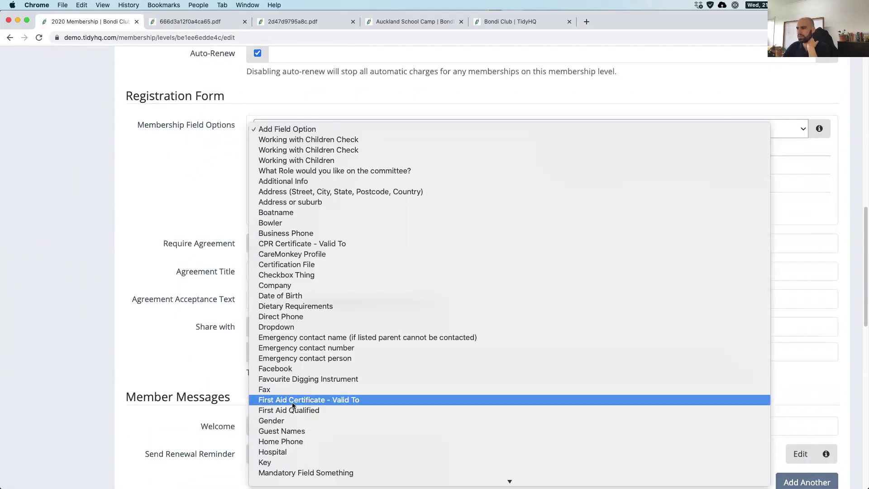
scroll(292, 398, down, 3)
click(289, 313)
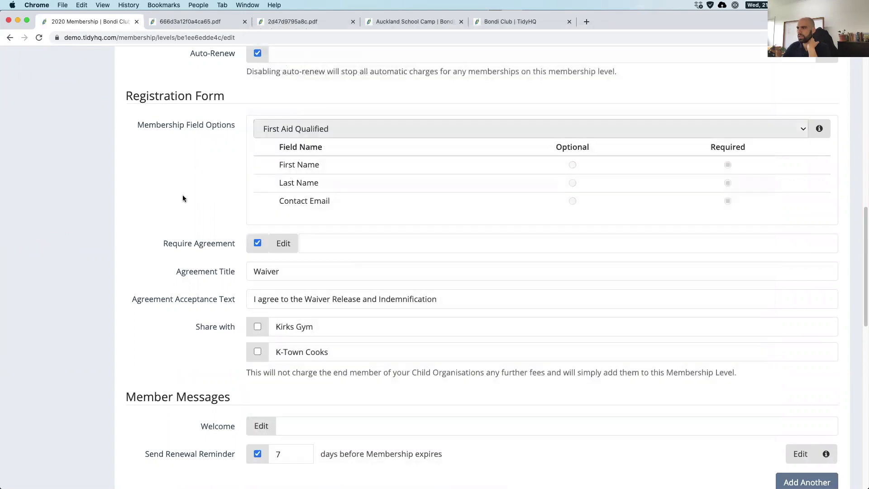
scroll(184, 196, up, 2)
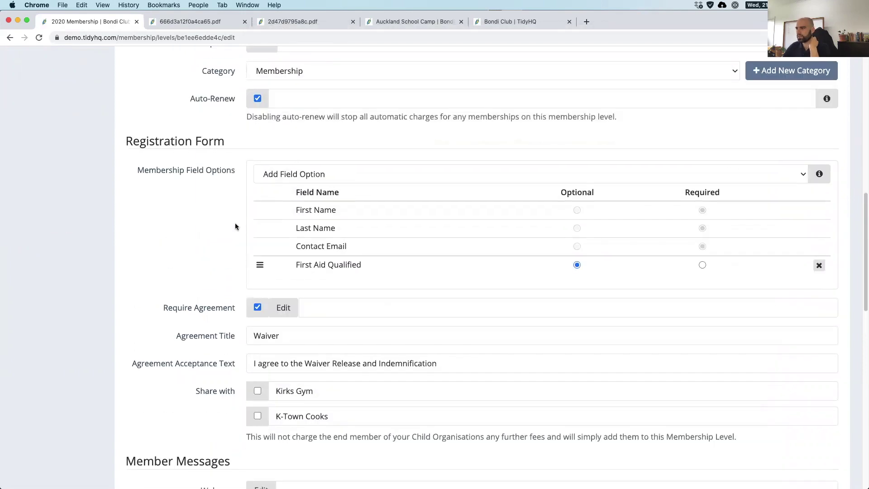
scroll(222, 226, down, 1)
scroll(213, 254, down, 8)
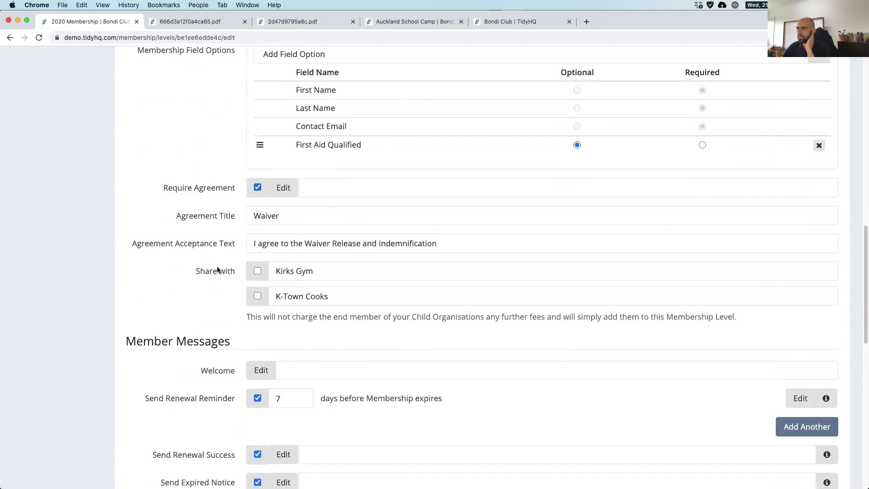
scroll(216, 268, down, 2)
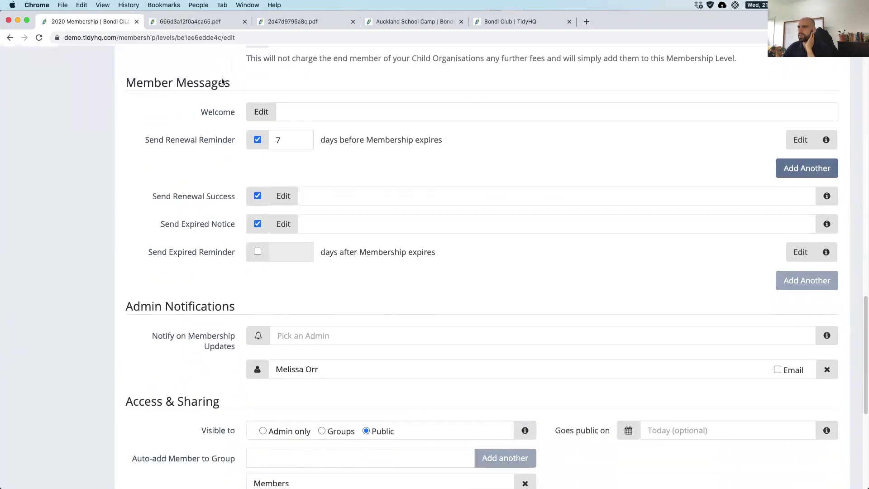
- Insert the {{first_name}} merge tag before 'to' in the welcome message
click(258, 116)
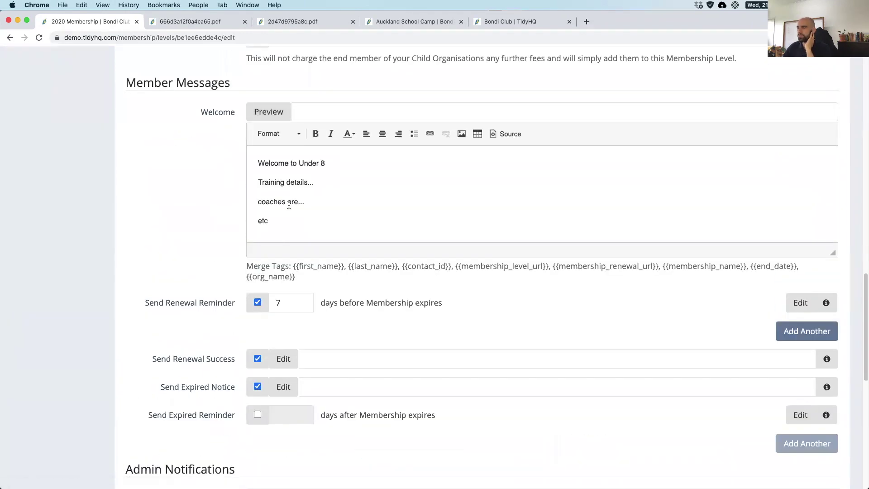
drag(294, 269, 346, 271)
key(super+c)
click(293, 163)
key(super+v)
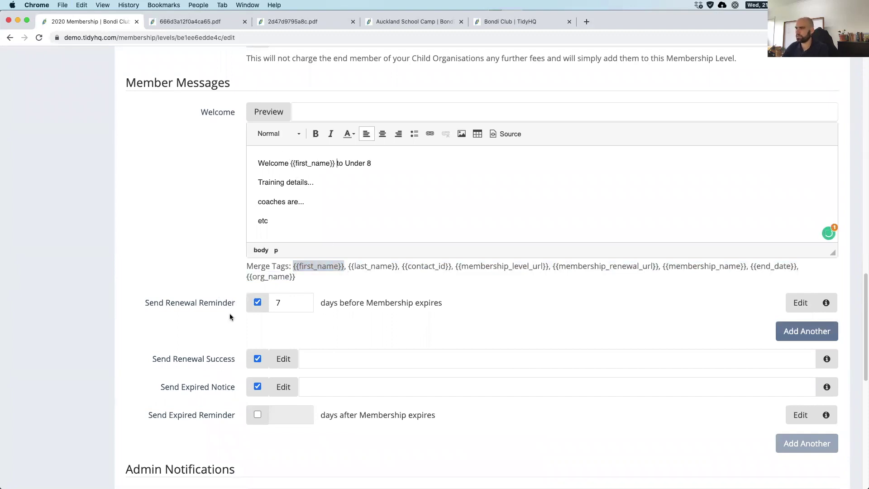
- Check the Facebook Pixel ID field, dismiss autofill, and scroll back up the level settings
scroll(216, 329, down, 3)
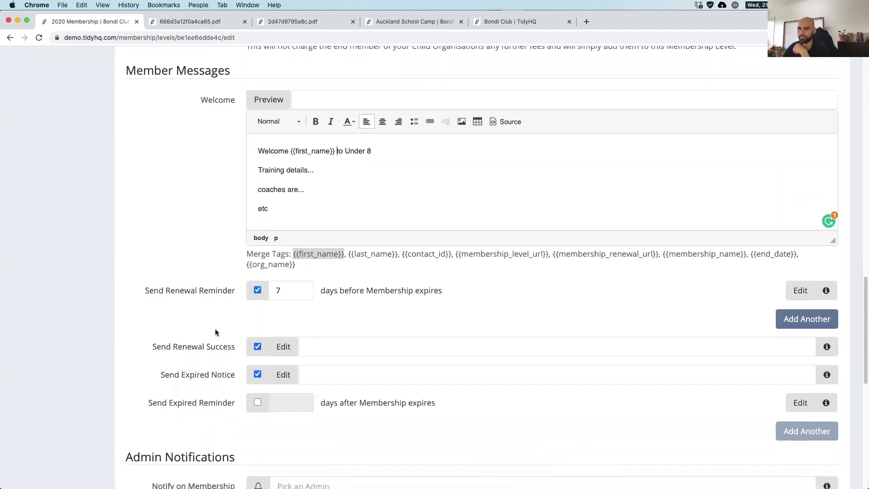
scroll(215, 333, down, 5)
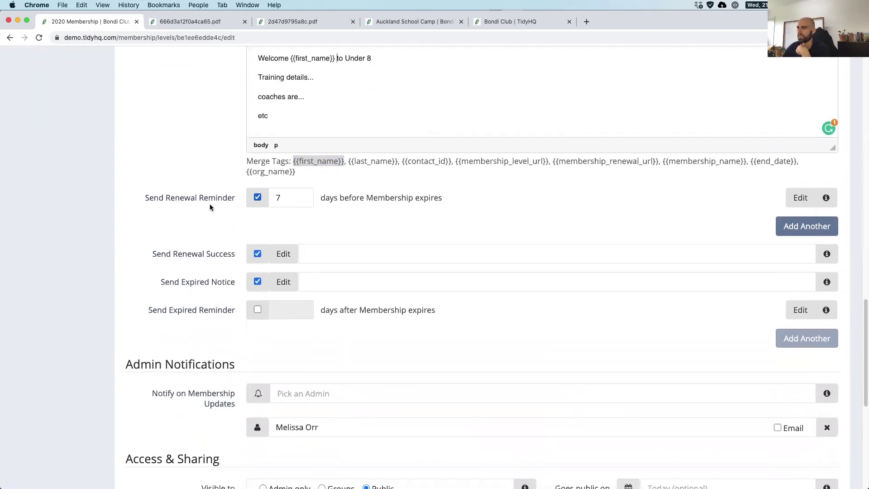
scroll(220, 348, down, 7)
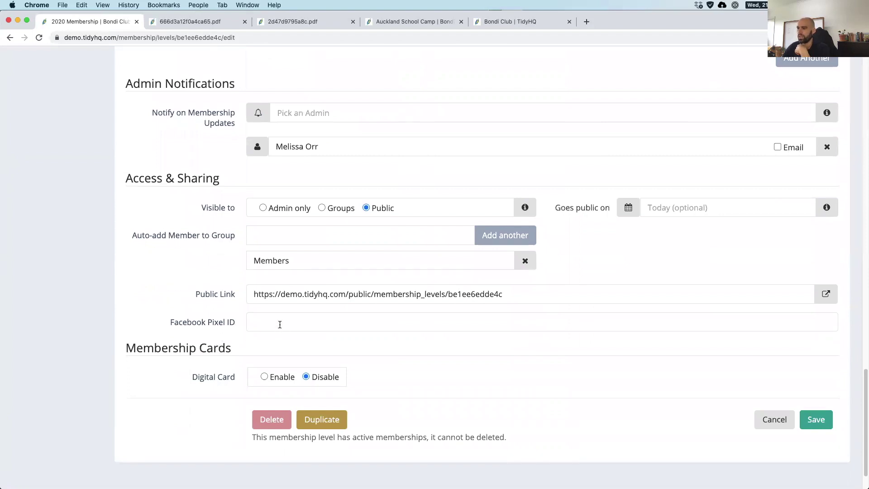
drag(235, 326, 153, 327)
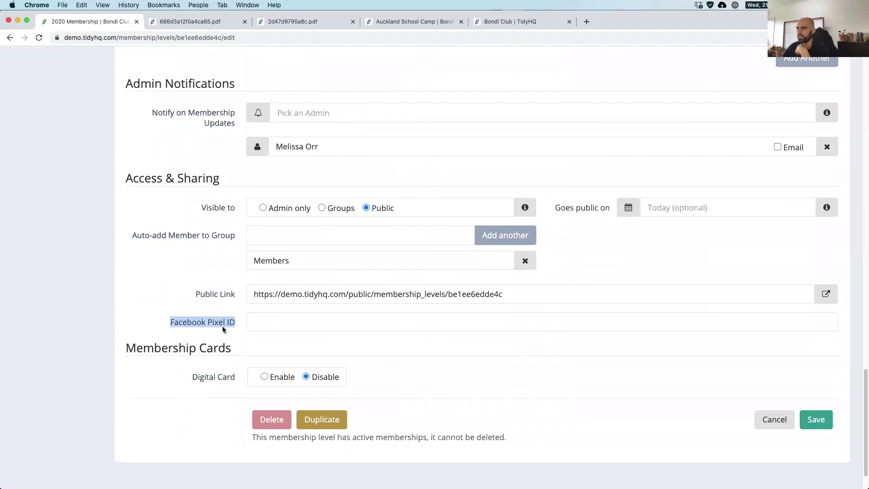
click(251, 324)
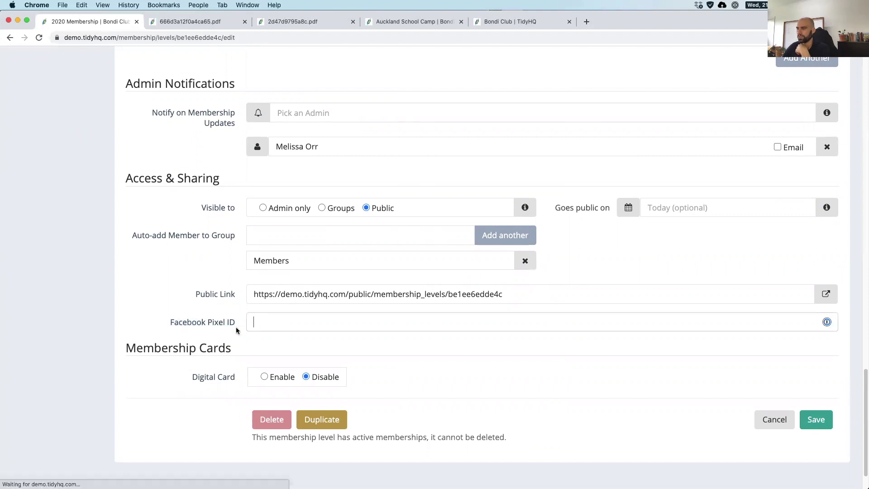
click(201, 268)
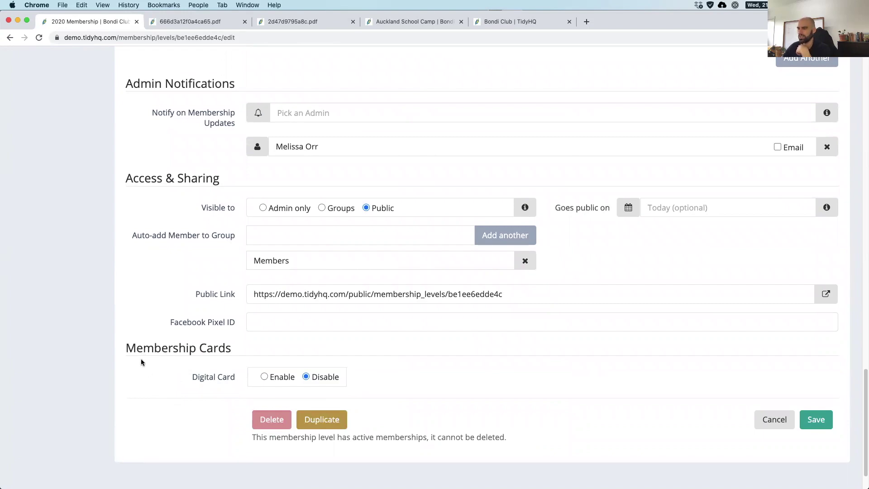
scroll(138, 365, up, 10)
scroll(131, 355, up, 9)
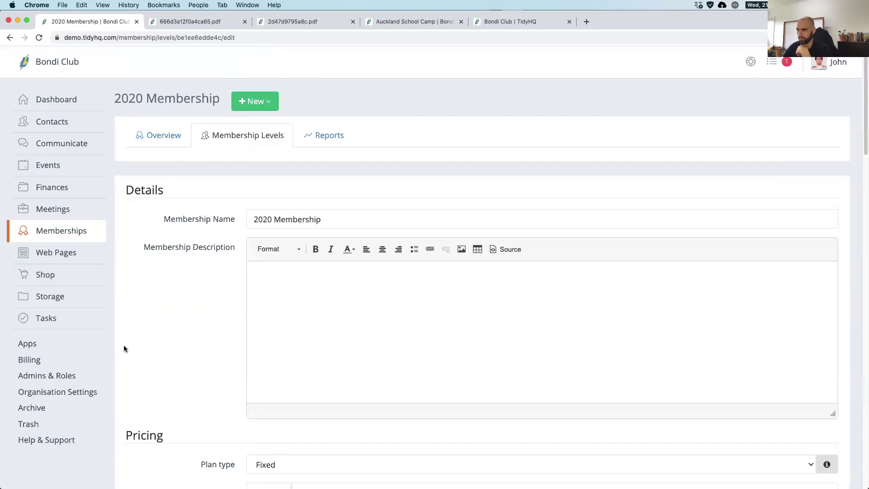
- Review the Home page's content and settings in its editor, then return to the Web Pages list
click(53, 255)
mouse_move(53, 267)
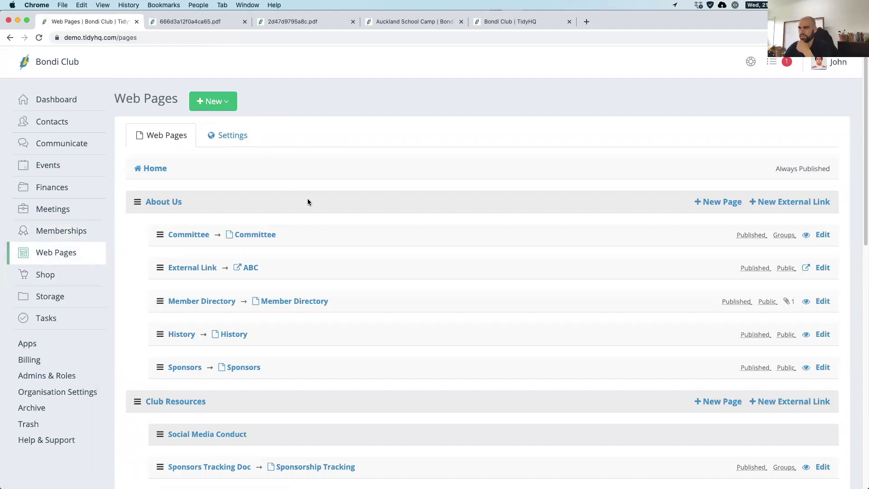
click(155, 169)
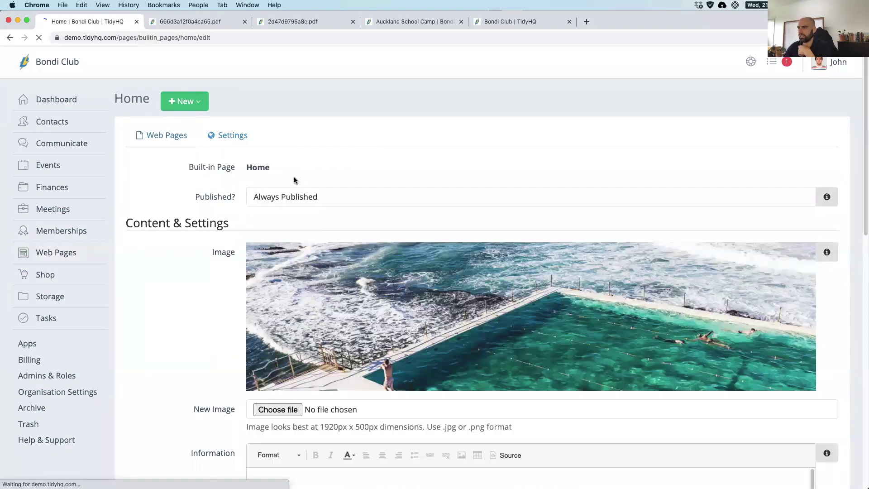
scroll(162, 277, down, 2)
scroll(164, 278, down, 10)
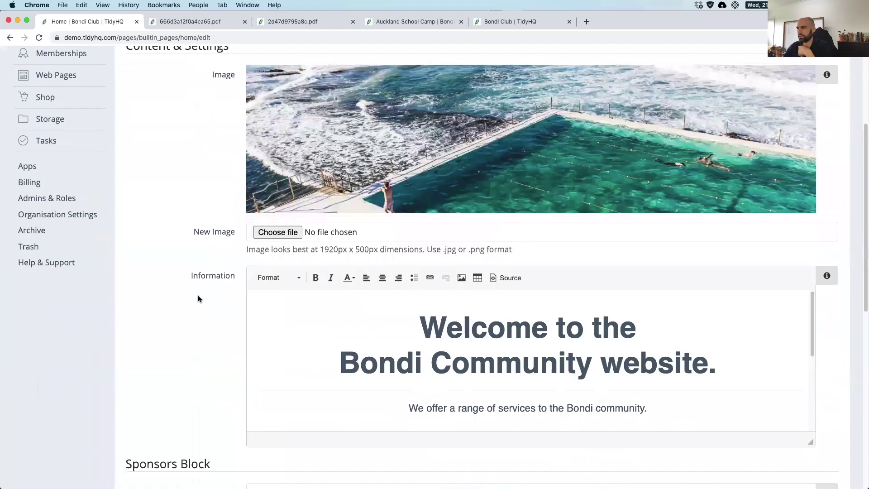
scroll(163, 281, down, 6)
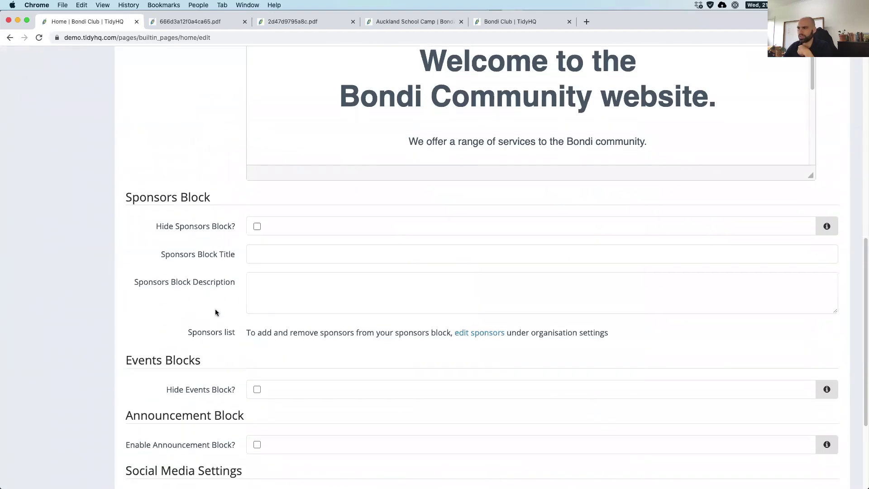
scroll(216, 311, down, 5)
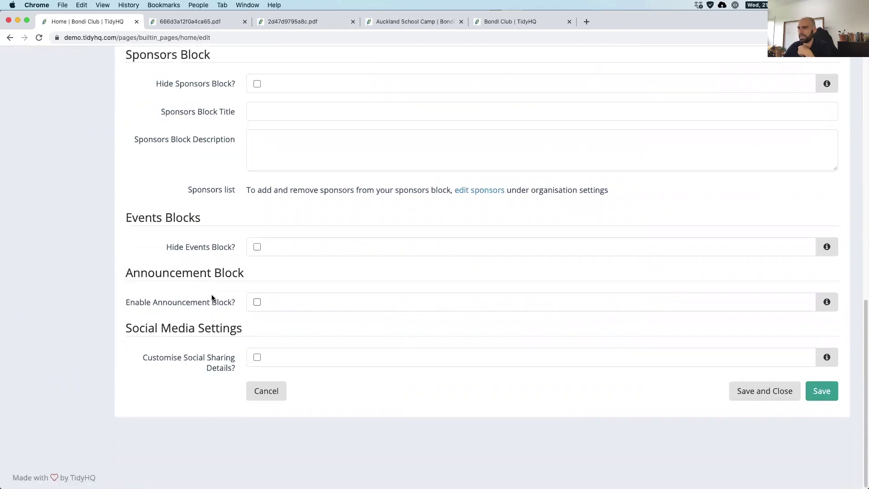
scroll(211, 278, up, 15)
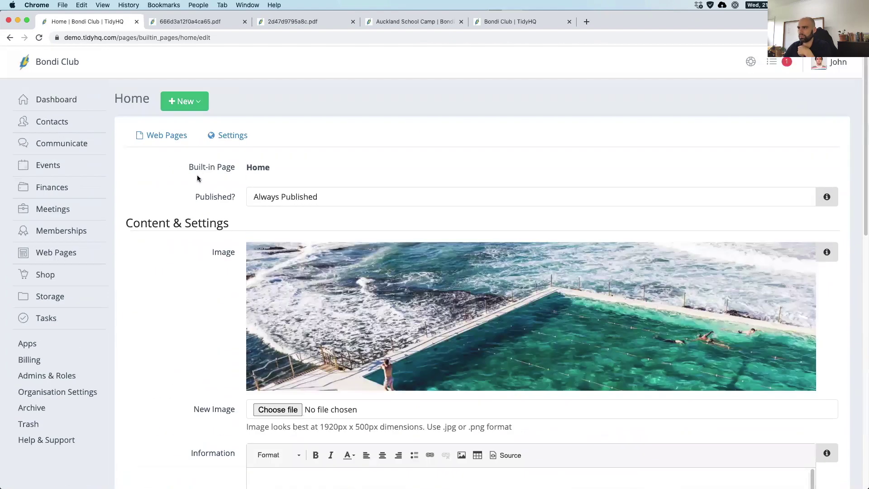
click(168, 135)
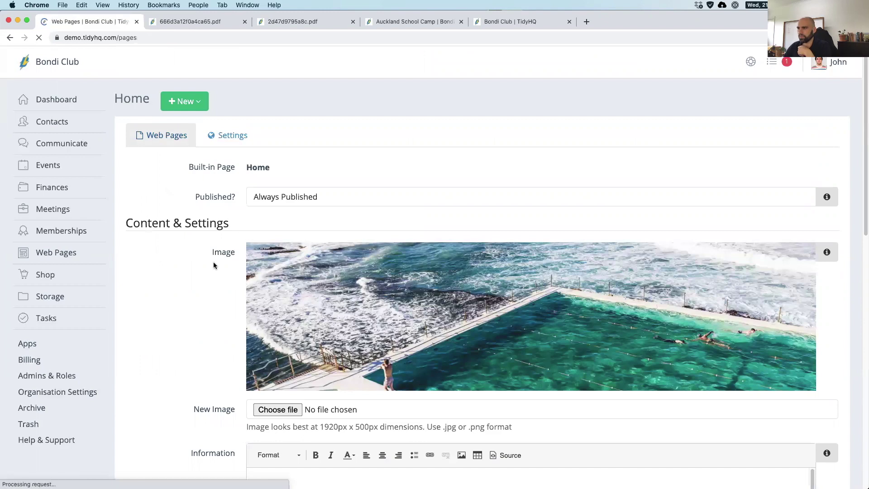
- Scroll the Web Pages list down to the About Us section and its History entry
scroll(204, 260, down, 2)
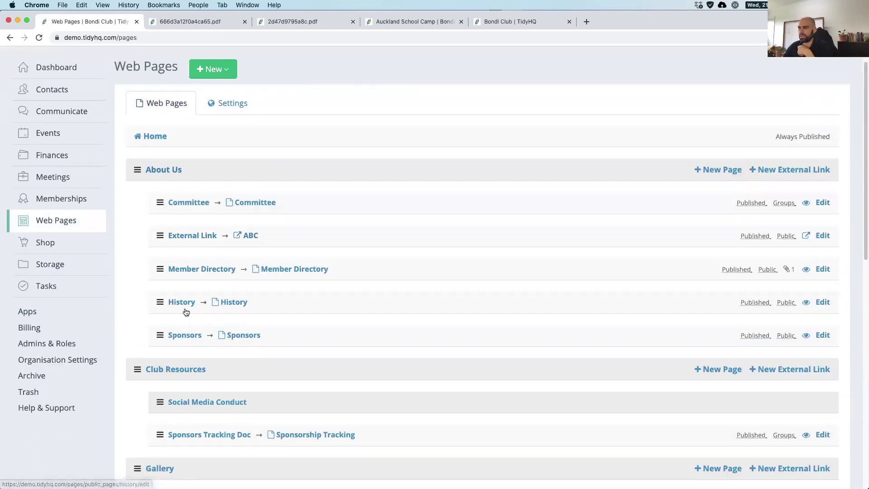
scroll(129, 258, down, 5)
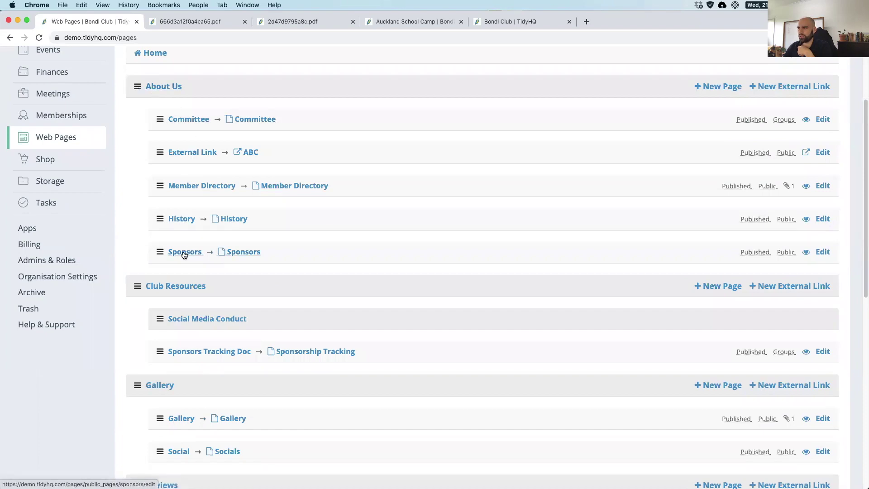
scroll(143, 213, down, 7)
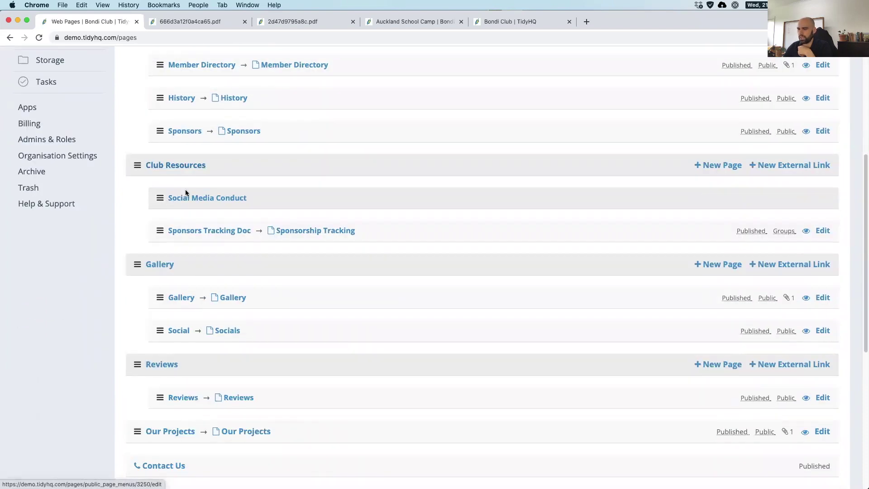
scroll(167, 210, down, 7)
scroll(161, 206, down, 1)
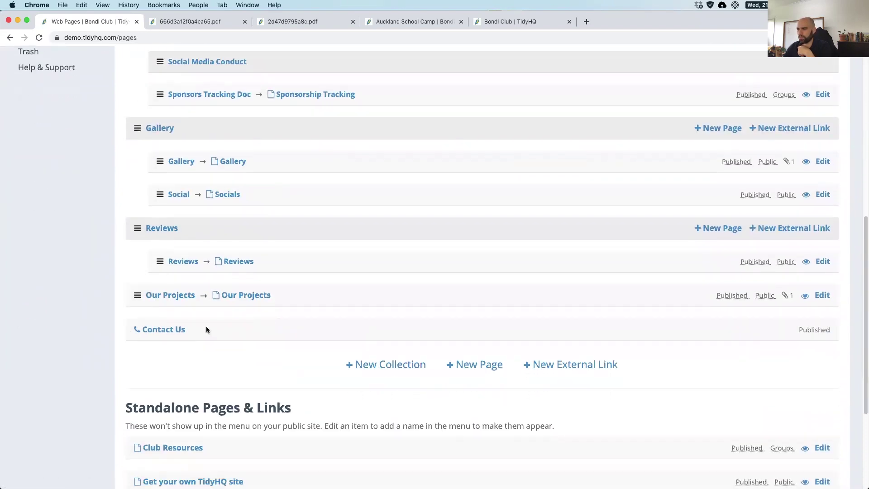
scroll(199, 329, down, 5)
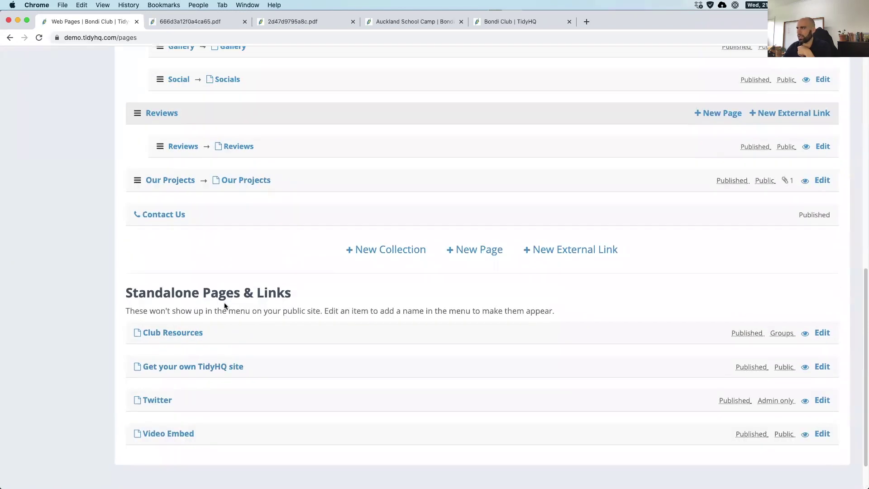
scroll(217, 306, up, 15)
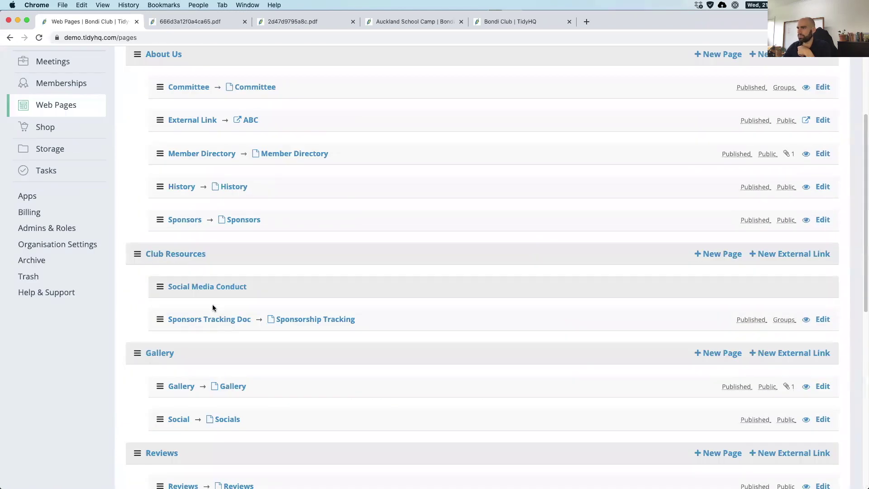
- Open the History page editor and review its title, URL, About Us placement and Bondi history text
click(235, 189)
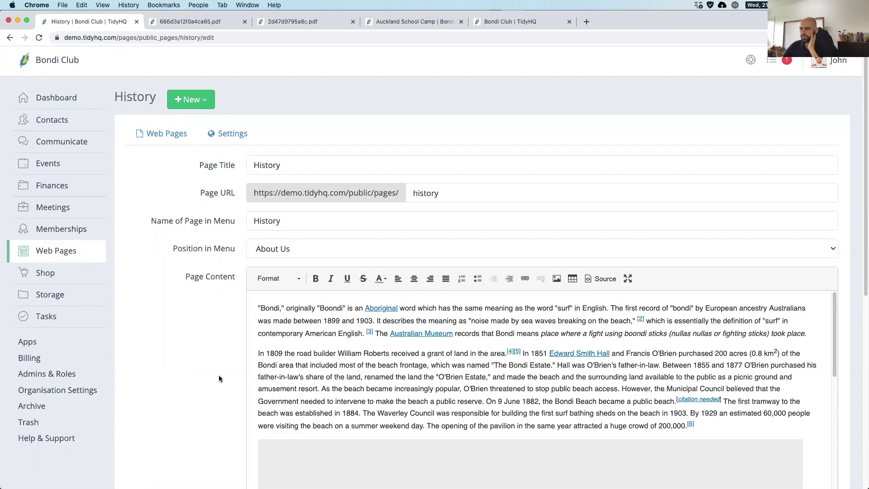
scroll(389, 405, down, 3)
scroll(338, 308, down, 10)
scroll(331, 306, down, 4)
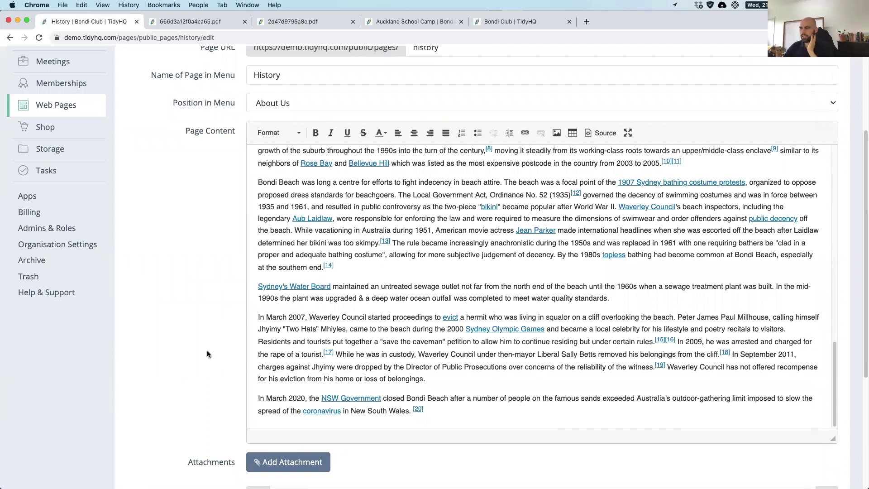
scroll(207, 351, down, 5)
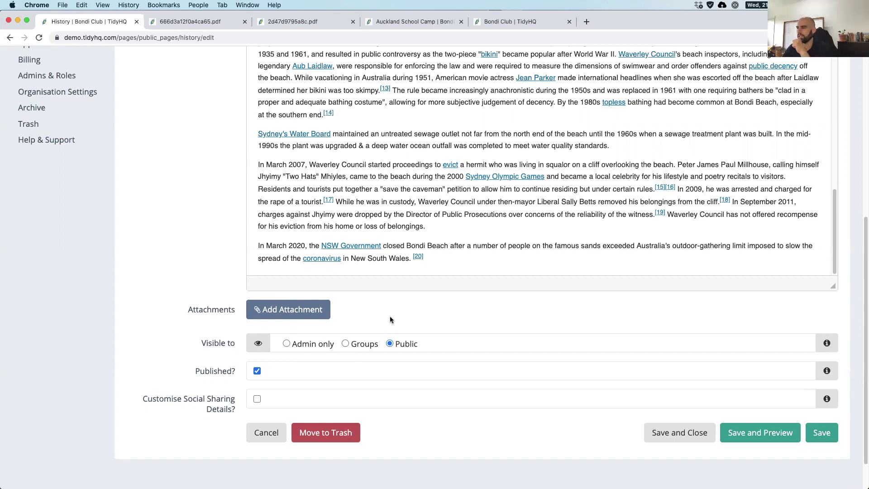
scroll(190, 275, up, 7)
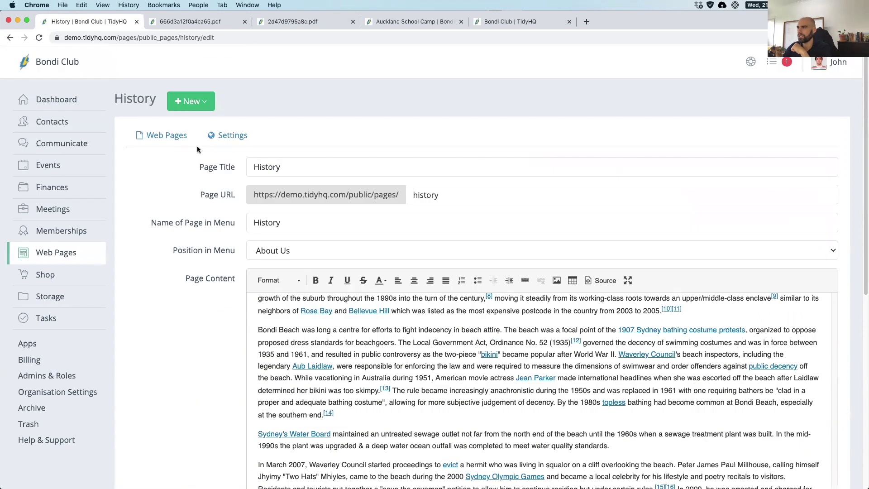
- Glance at the website's Settings tab and come back to the Web Pages list
click(156, 135)
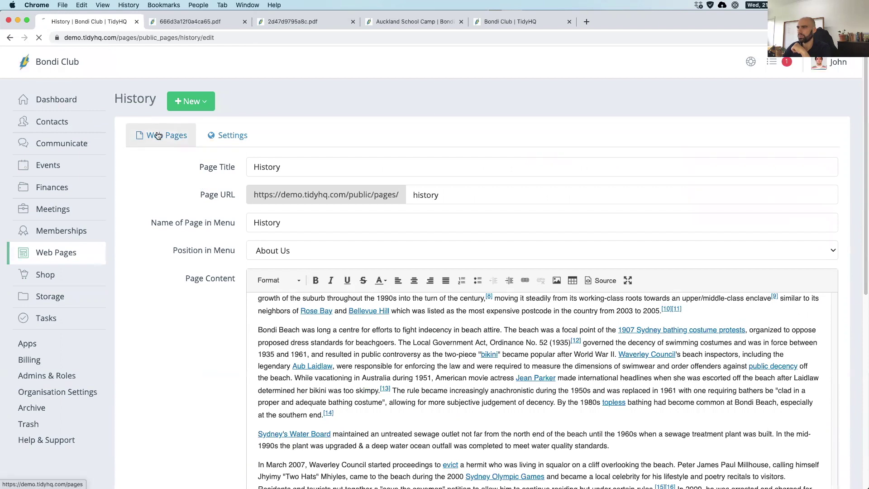
click(226, 136)
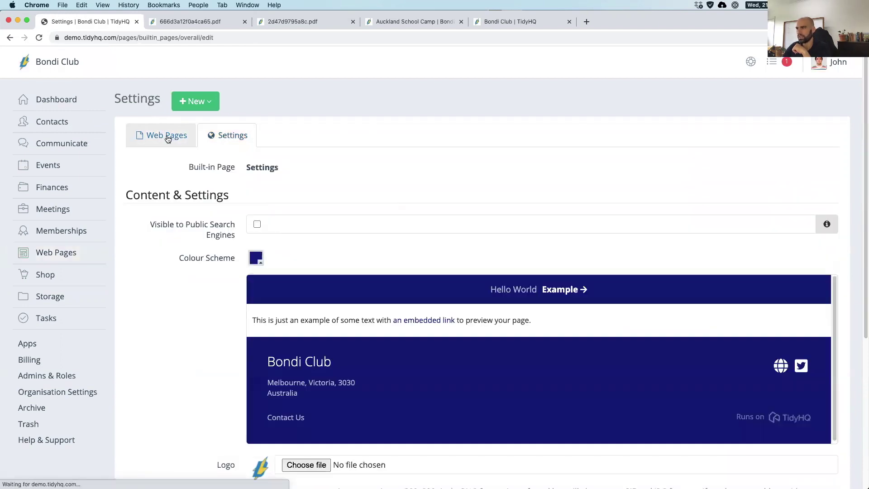
click(163, 136)
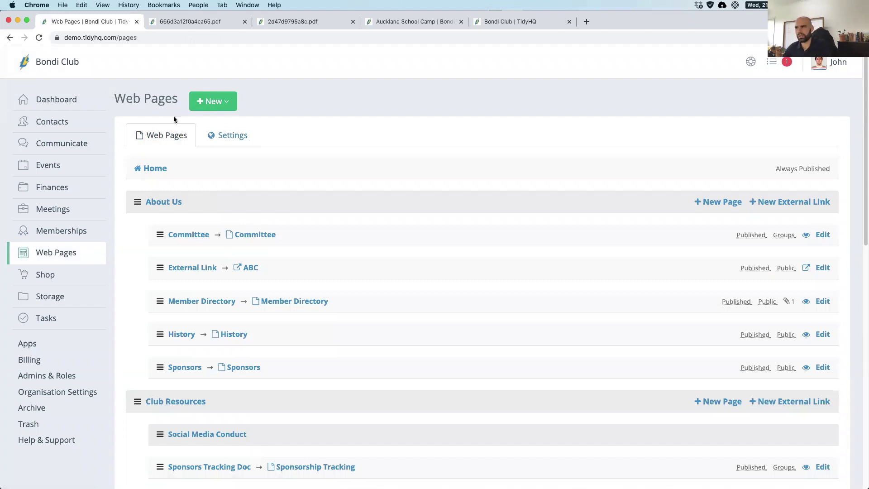
- Open the public club website in a new browser tab and close the committee minutes PDF
click(61, 63)
right_click(74, 86)
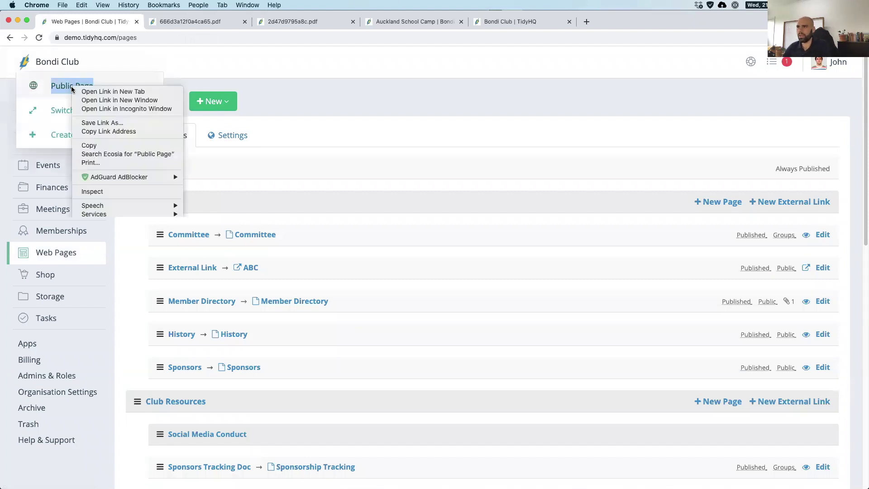
click(113, 89)
click(235, 21)
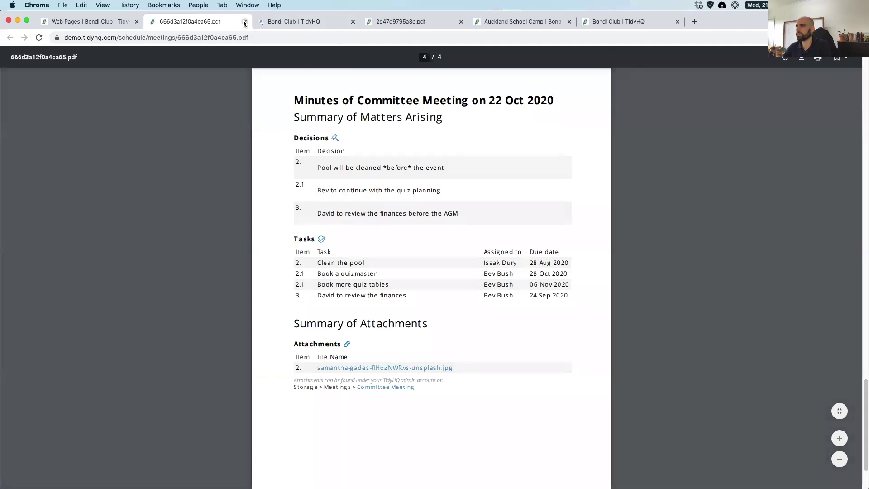
click(245, 21)
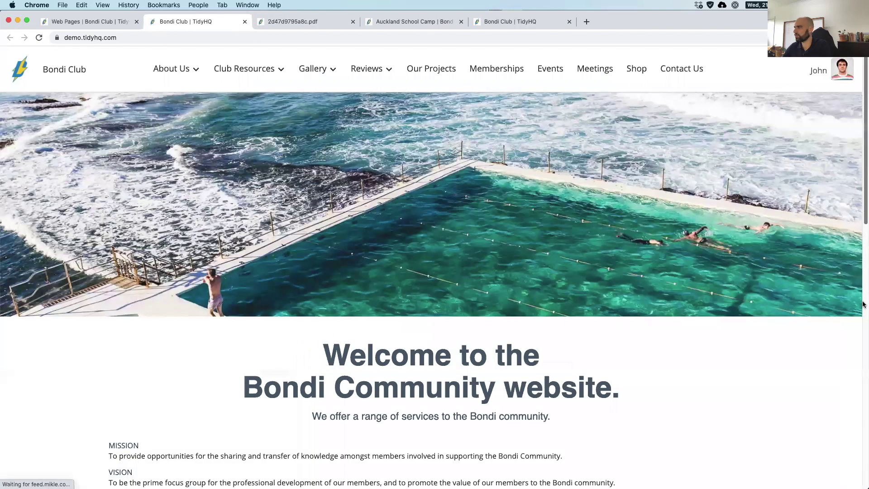
- Open the public site's About Us History page, then return to the admin Web Pages list
mouse_move(190, 67)
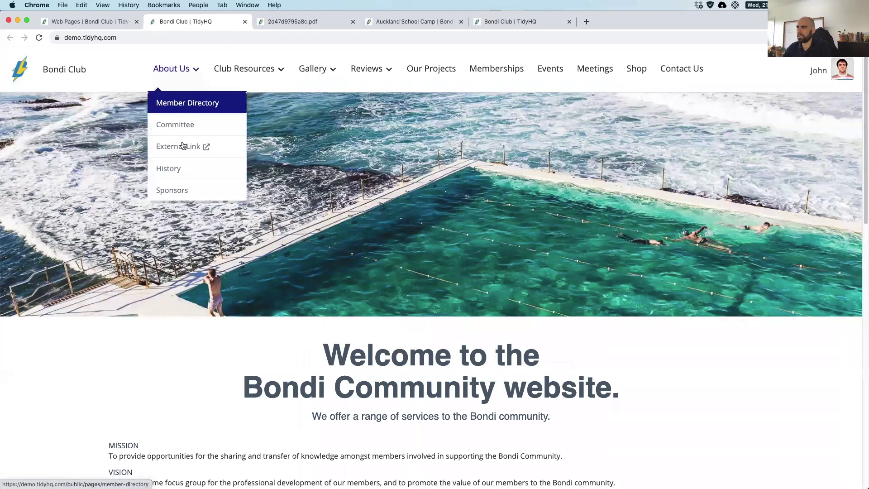
click(166, 175)
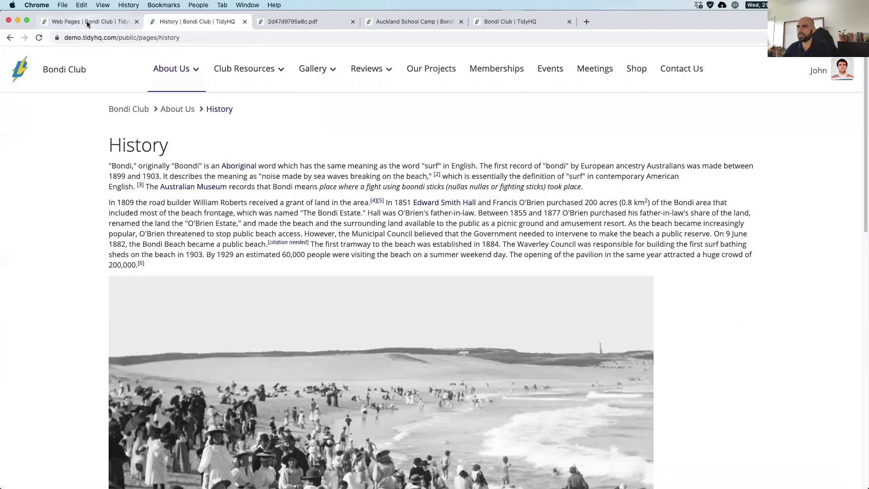
click(89, 21)
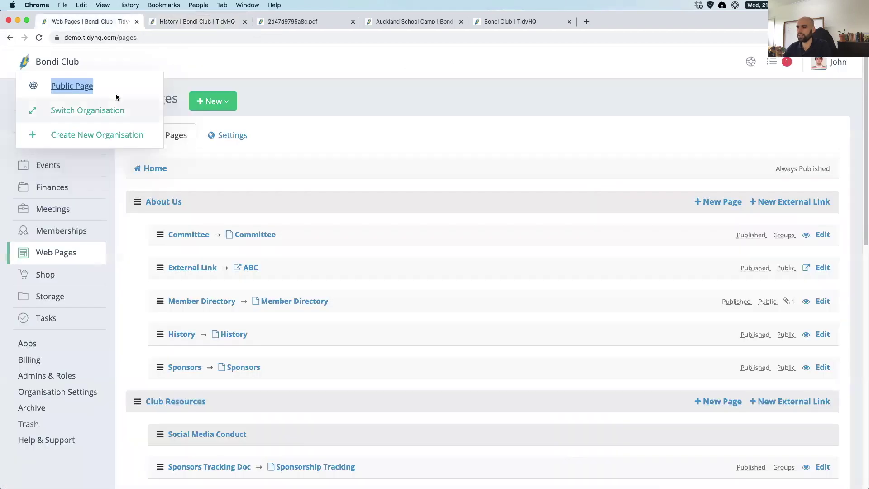
click(120, 225)
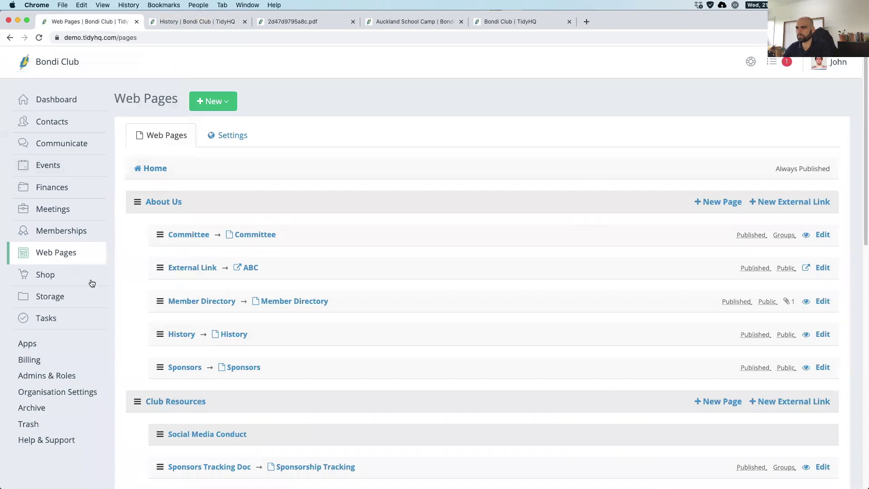
- Open the Tidy-tee product from the Shop and scroll through its variations
click(48, 279)
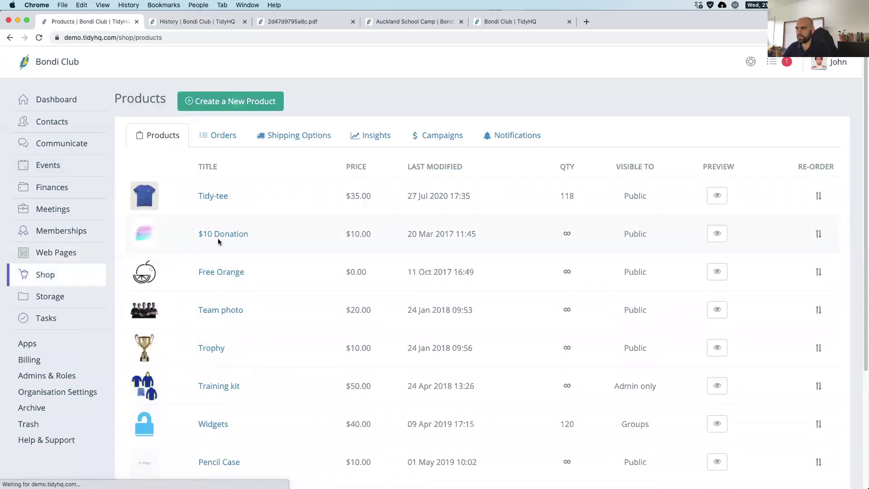
click(212, 200)
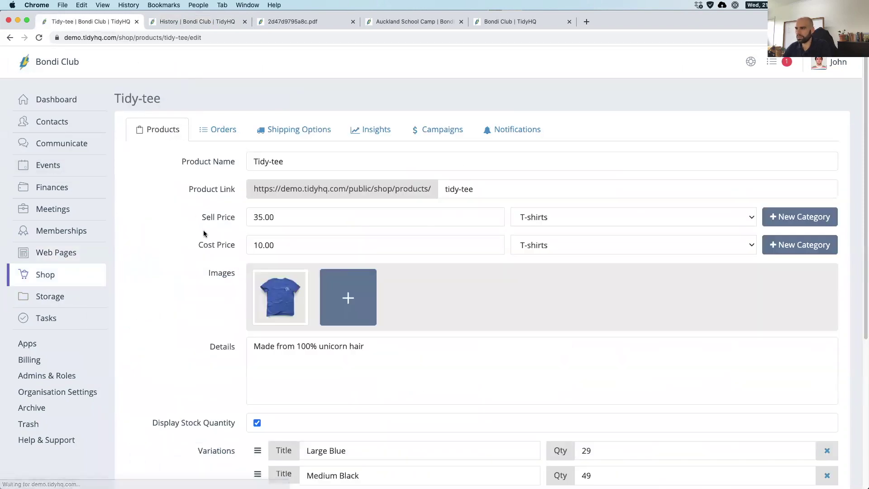
scroll(203, 230, down, 1)
scroll(219, 296, down, 5)
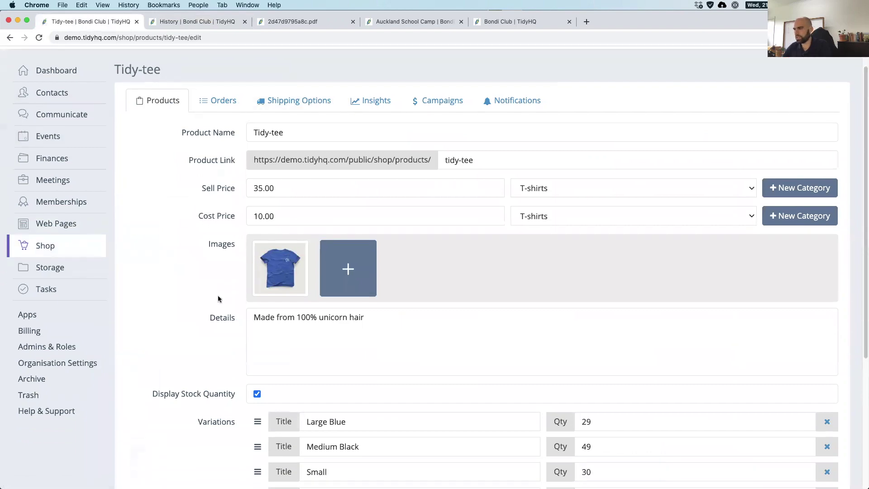
scroll(227, 254, down, 4)
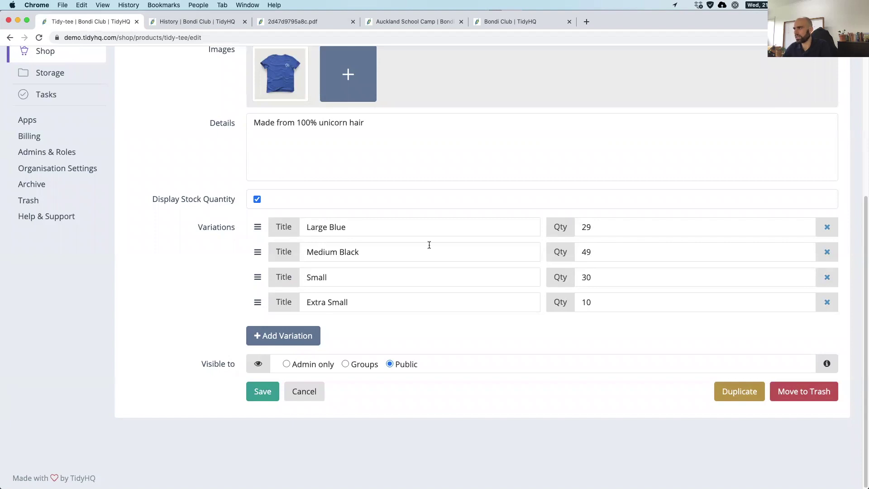
- Check the Large Blue variation's quantity of 29, leave it unchanged, and view Shop Notifications
click(596, 227)
drag(596, 227, 572, 247)
click(557, 213)
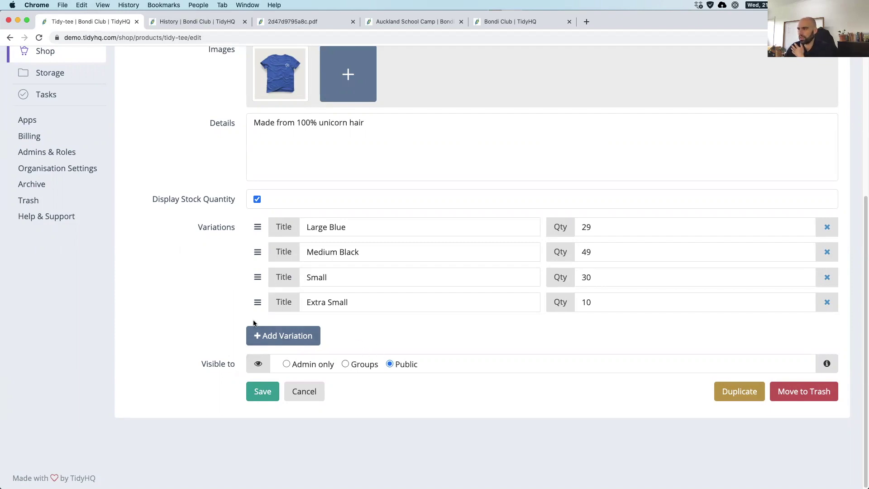
scroll(230, 321, up, 5)
scroll(230, 318, up, 1)
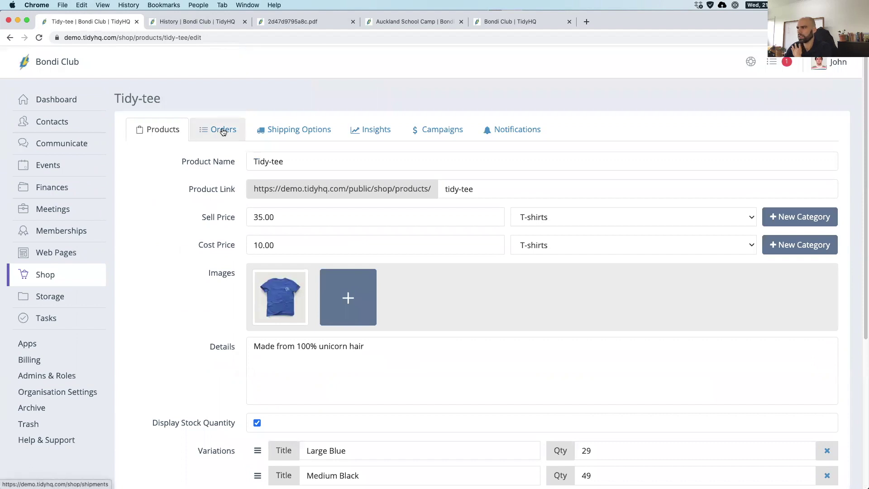
click(509, 132)
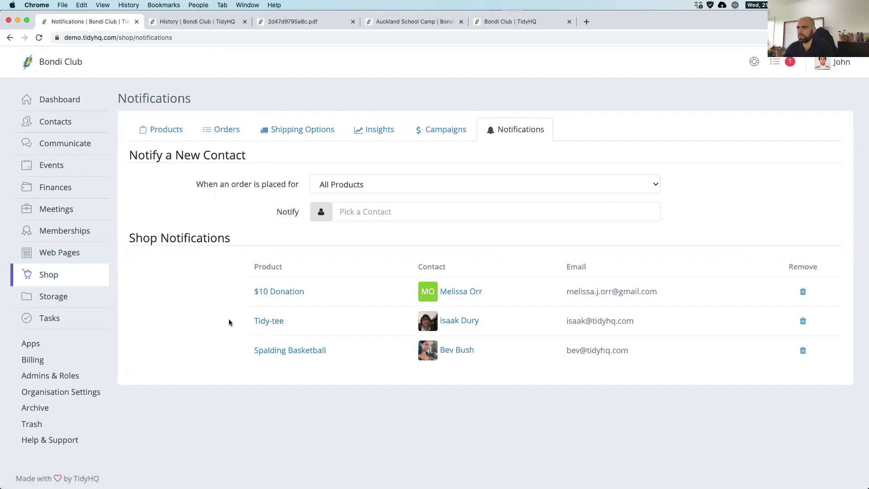
- Browse Storage's Files into the 2019 folder and back to the Files root with its yearly folders
click(68, 301)
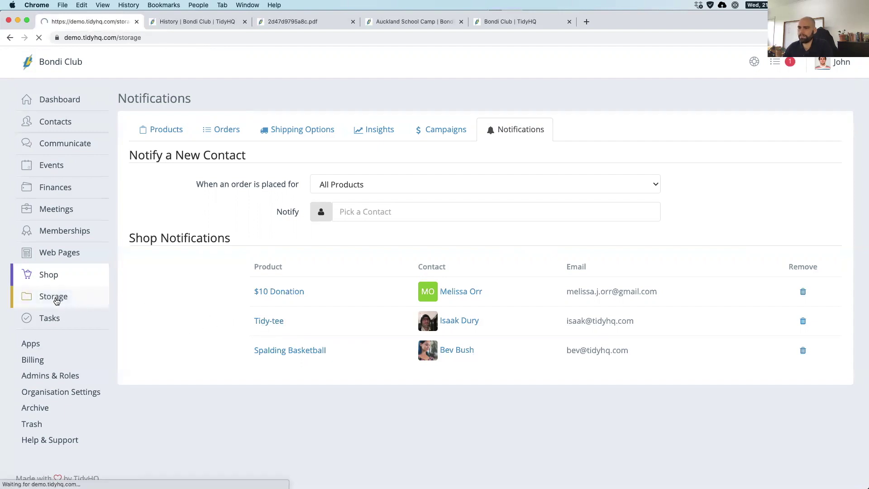
click(130, 162)
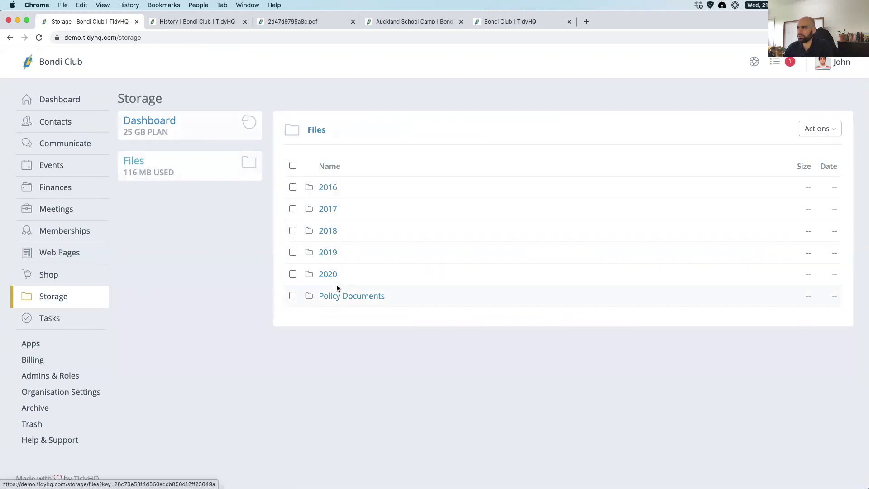
click(329, 253)
click(316, 130)
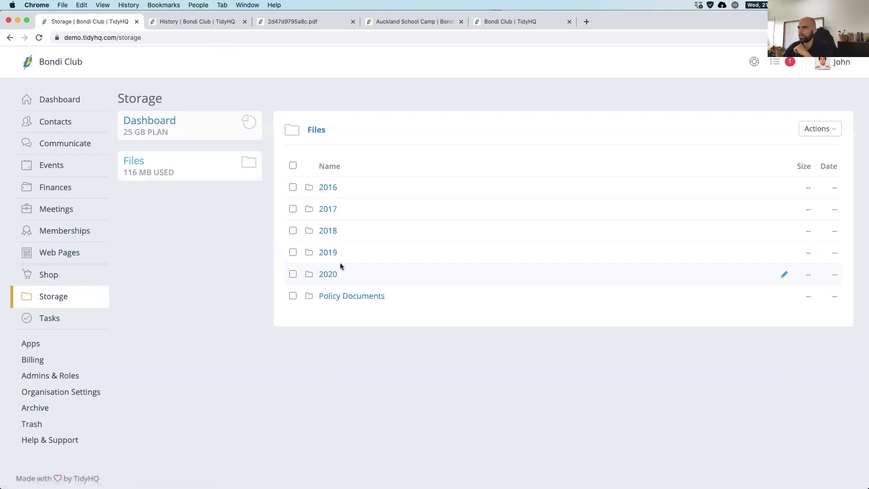
click(47, 322)
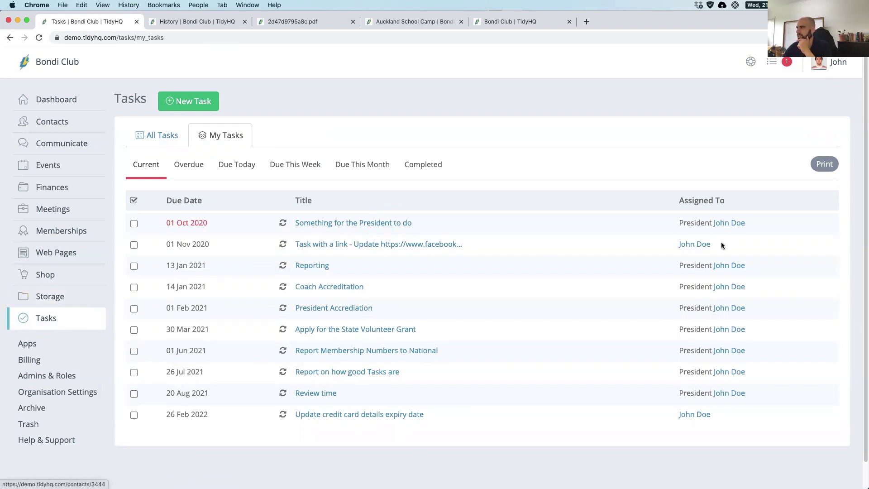
- Highlight the first two tasks' assignees, including the President role, then show the Roles list
drag(722, 246, 648, 246)
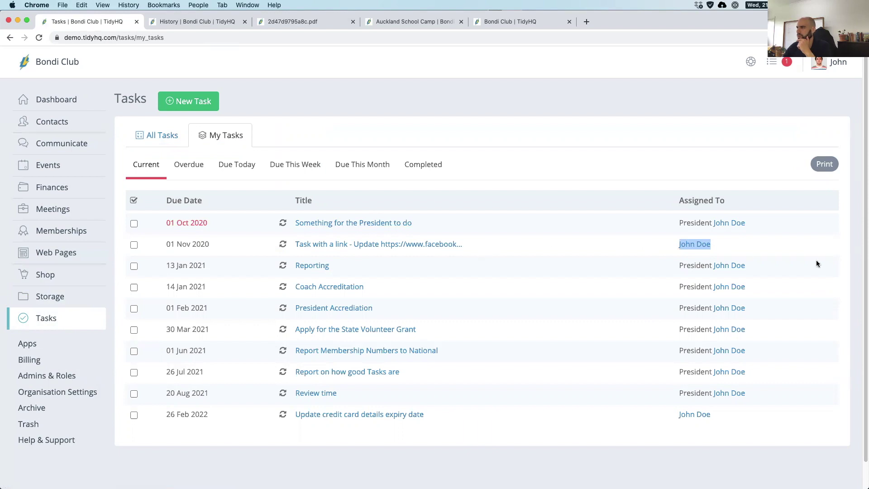
drag(776, 224, 687, 225)
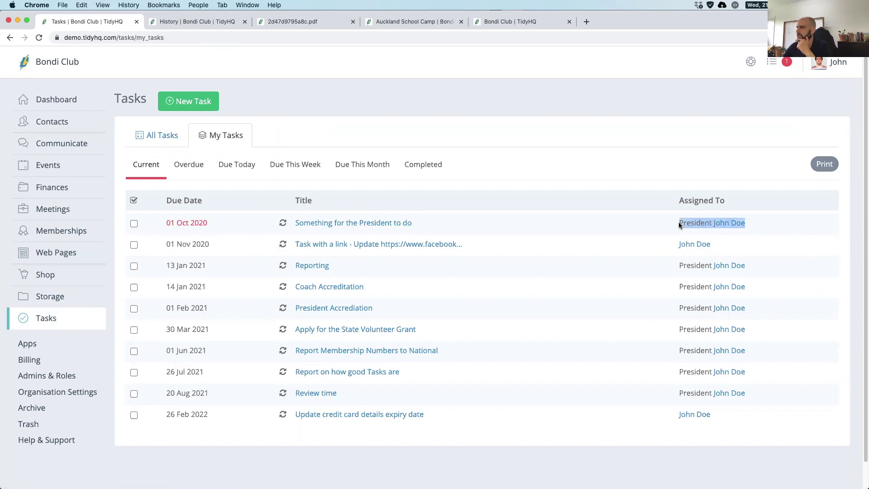
double_click(692, 225)
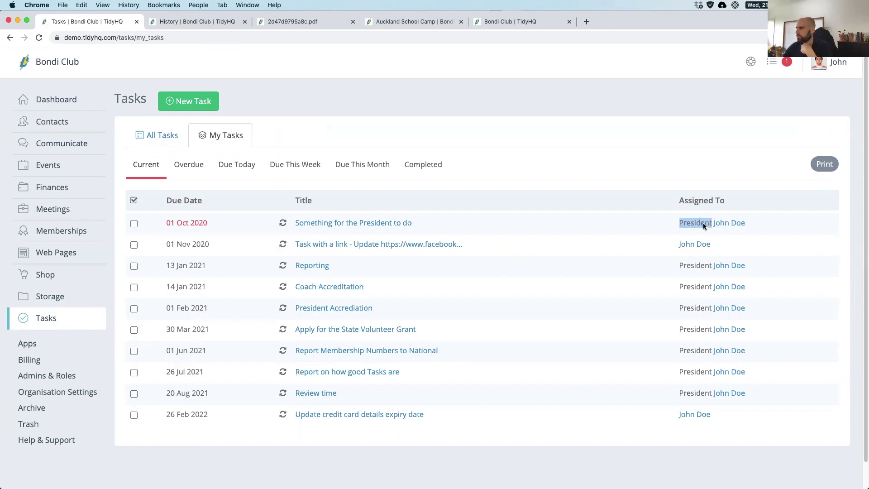
click(39, 380)
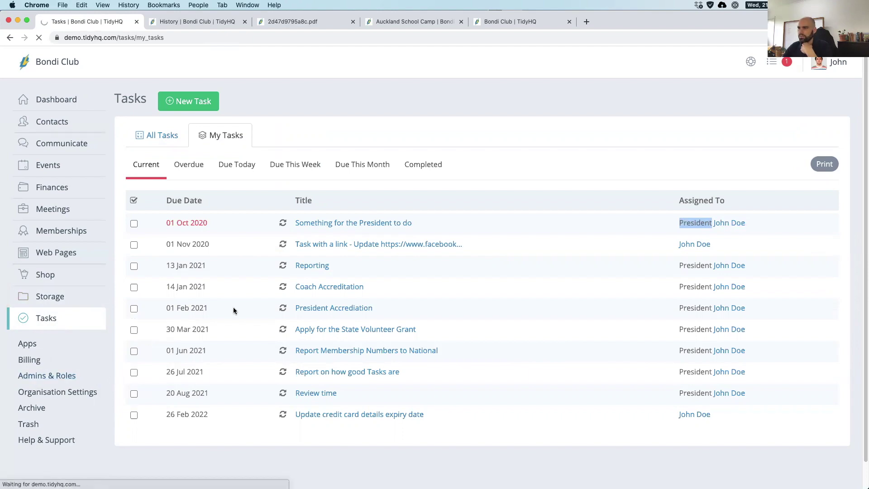
click(204, 131)
- Replace the President role's admin with the Vice President's admin, found by name search, and save
scroll(170, 324, down, 10)
scroll(170, 324, up, 10)
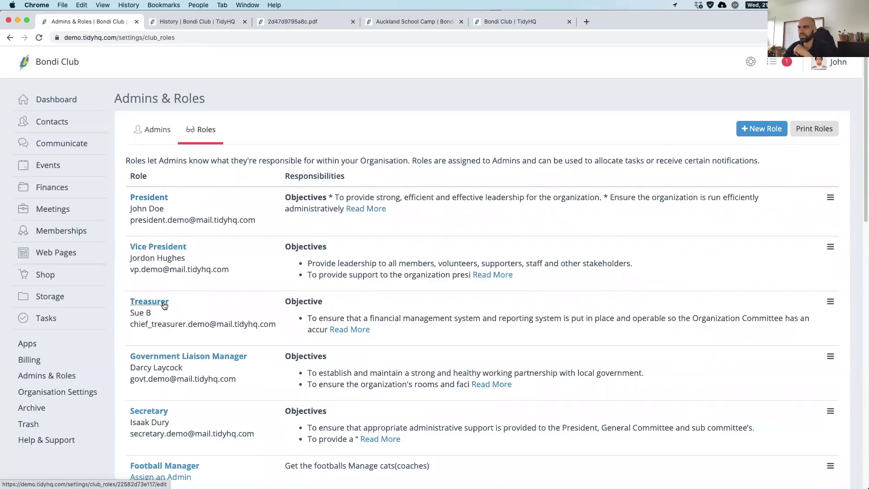
click(149, 199)
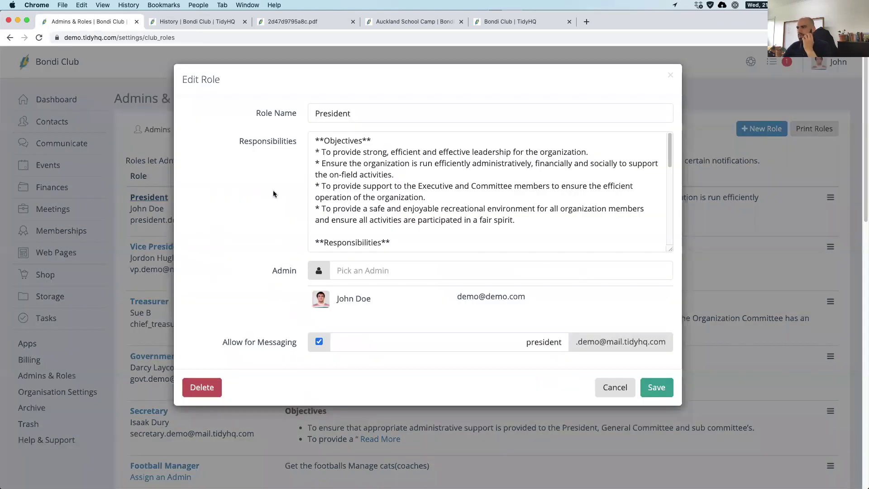
click(658, 296)
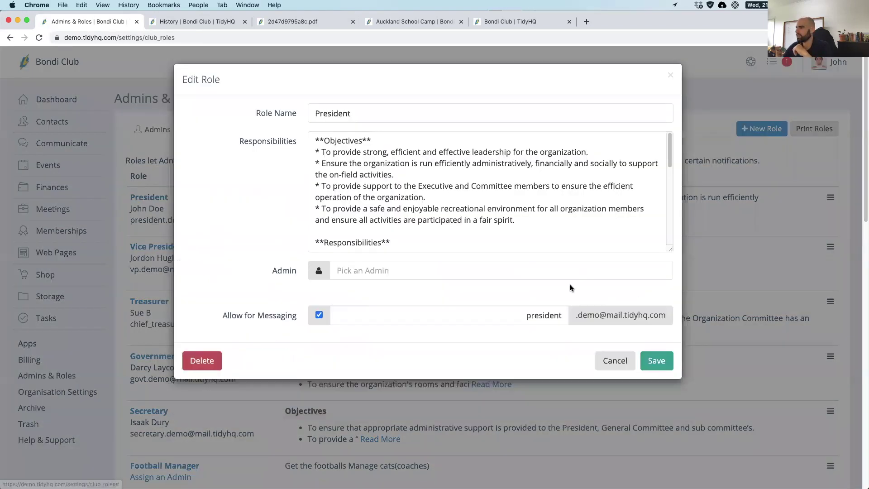
click(353, 264)
text(Jordon)
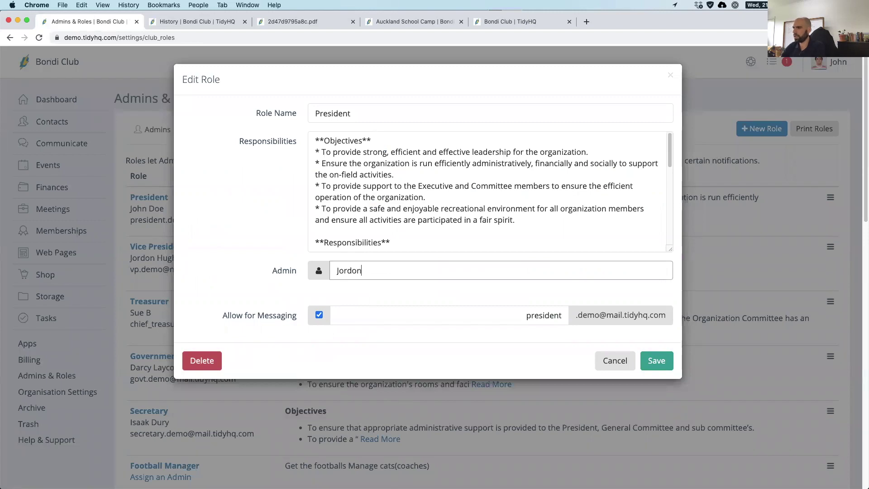
click(401, 295)
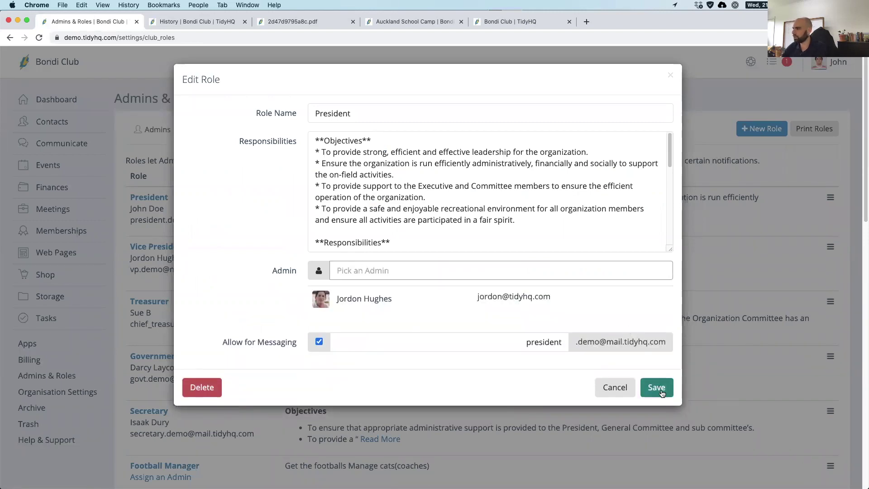
click(658, 387)
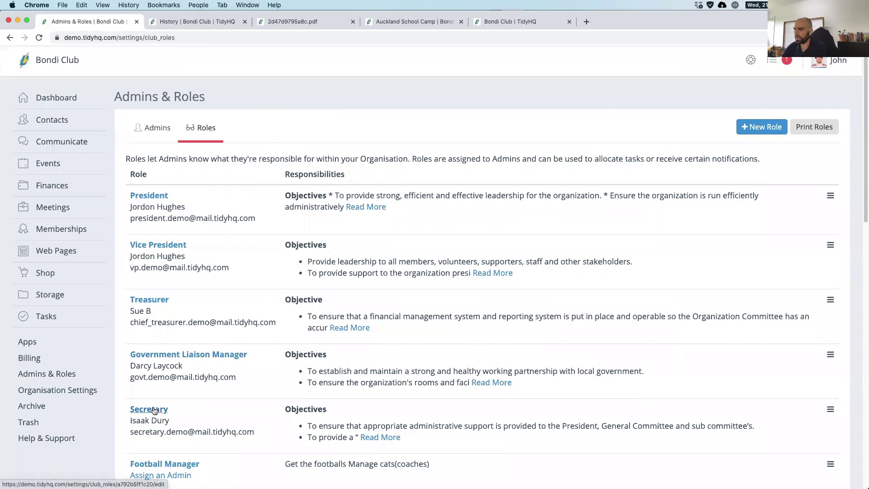
- Replace the Secretary role's admin with another member found by name search, and save
click(153, 410)
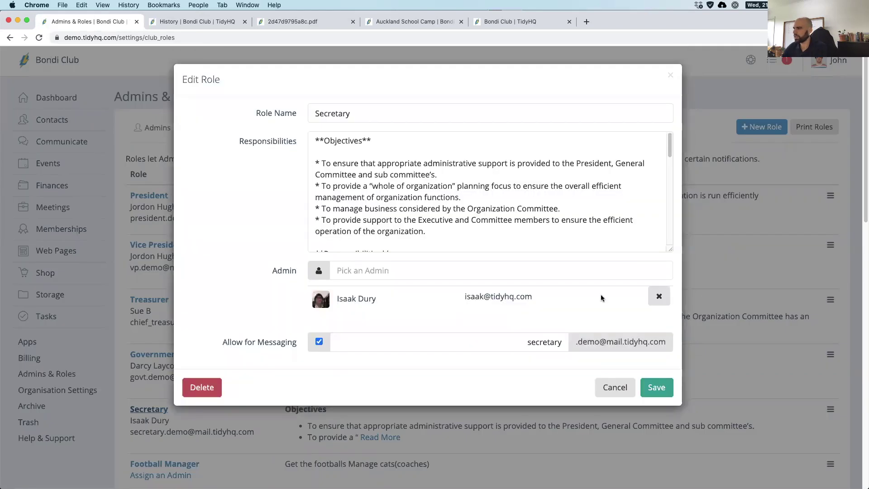
click(654, 297)
text(John do)
key(Return)
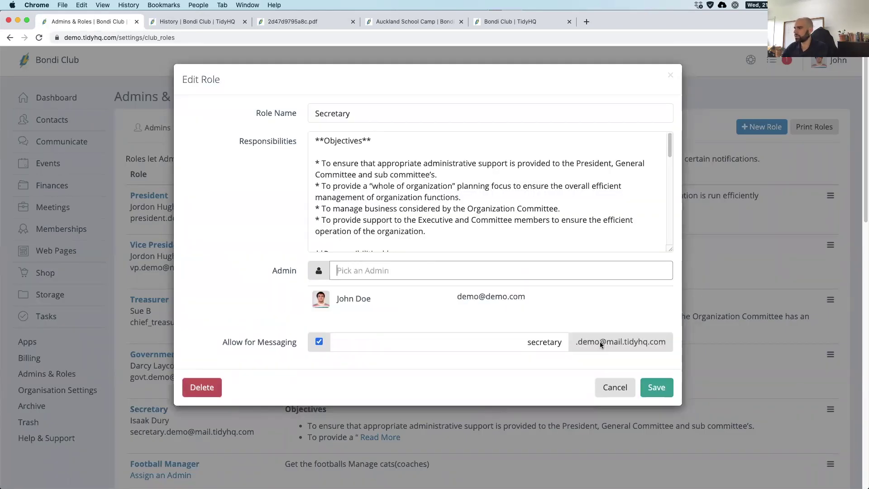
click(657, 390)
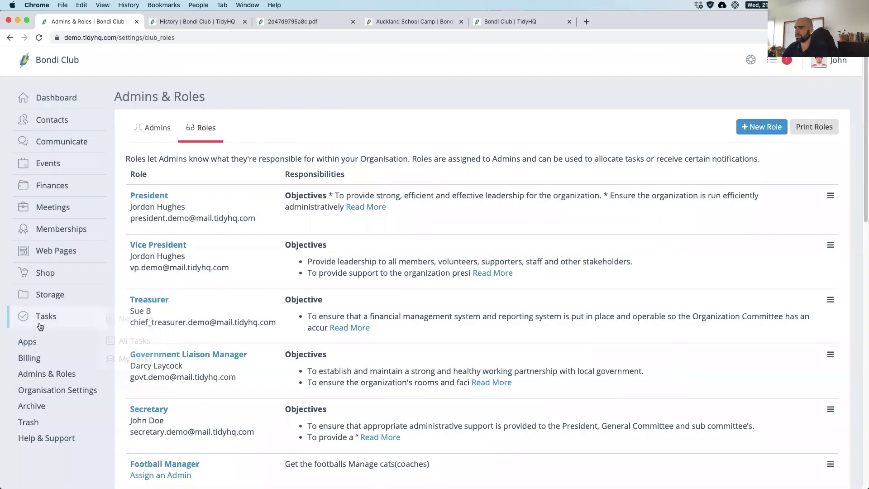
- Go to My Tasks to see current tasks with due dates and assignees
click(43, 317)
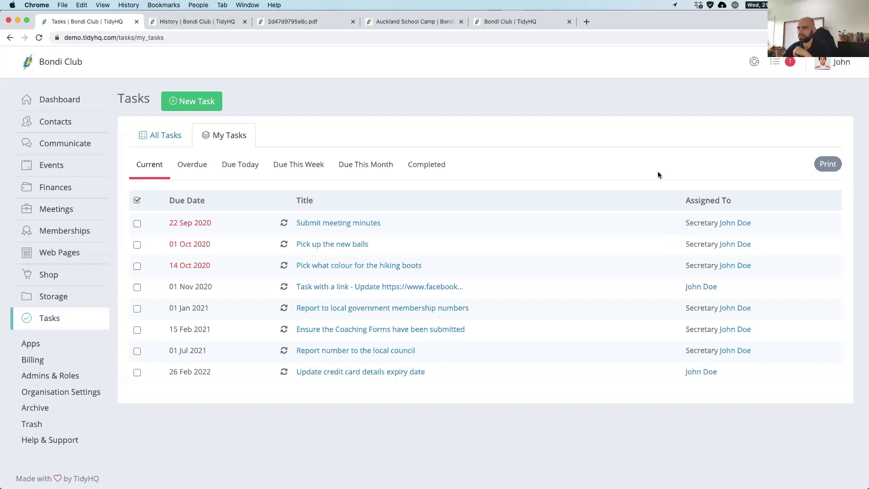
- Switch to All Tasks and scroll through every current task, due 18 Sep 2020 to 26 Feb 2022
click(155, 134)
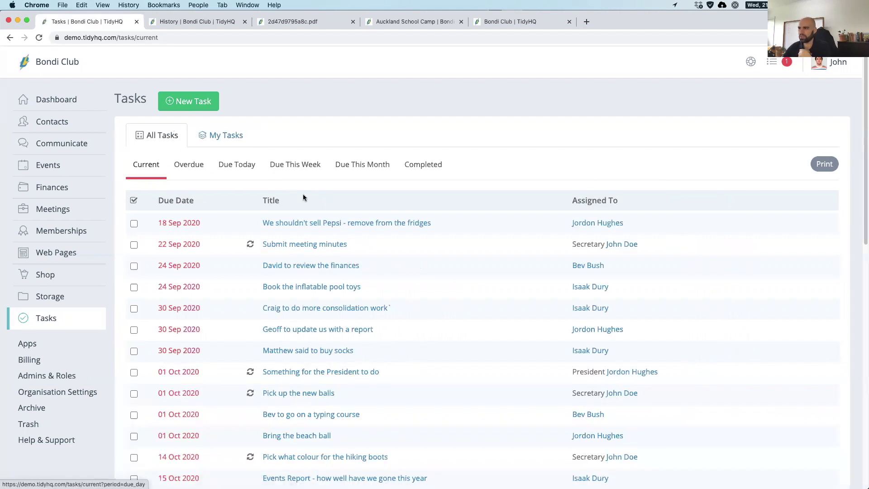
scroll(244, 279, down, 5)
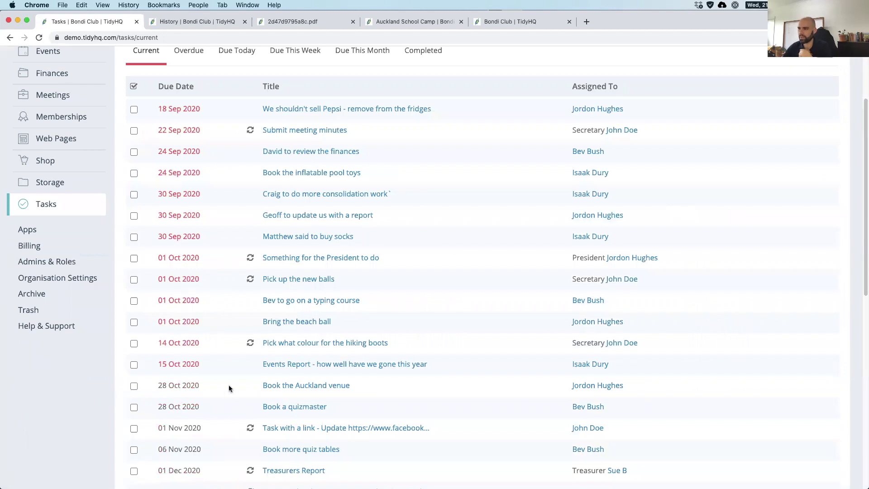
scroll(229, 388, down, 4)
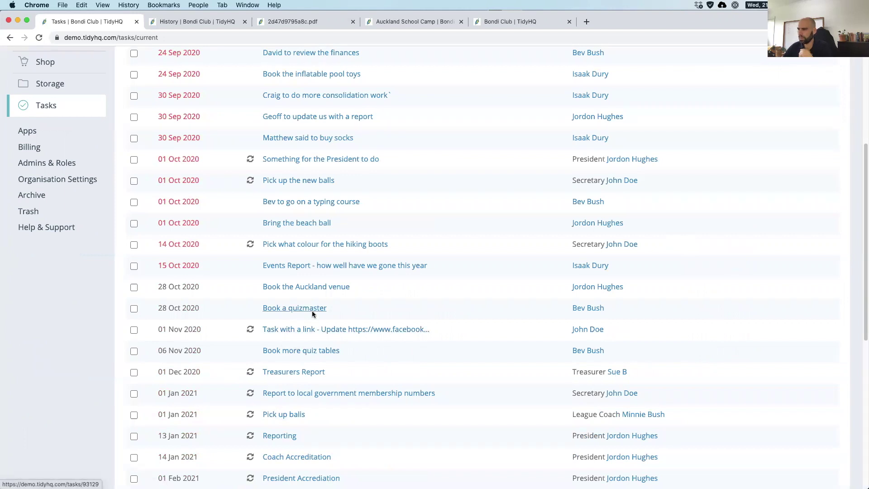
drag(351, 287, 246, 286)
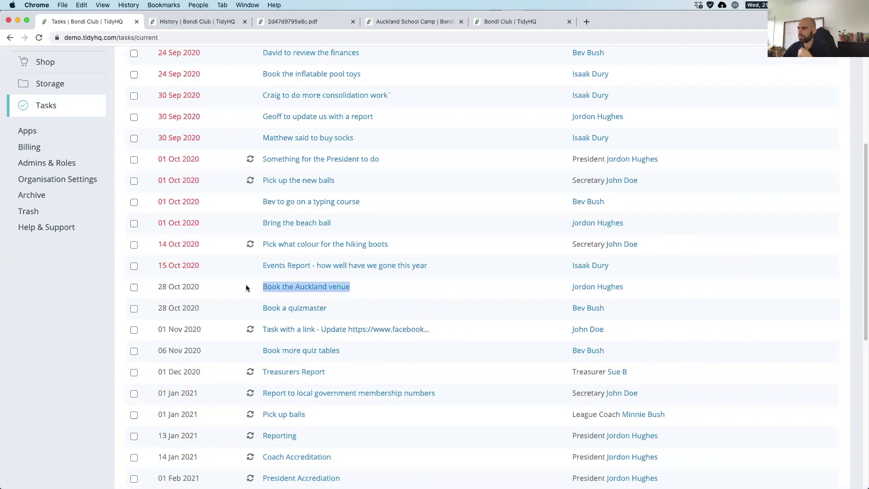
click(378, 284)
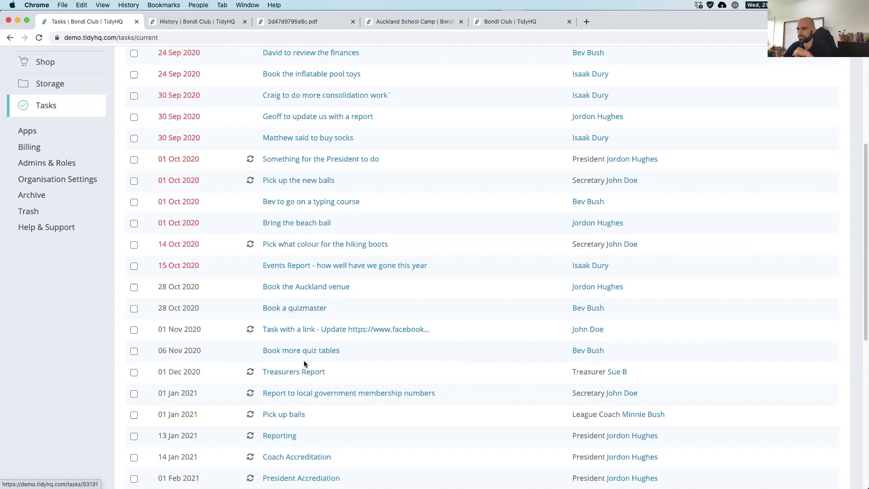
scroll(303, 361, down, 5)
scroll(260, 398, down, 1)
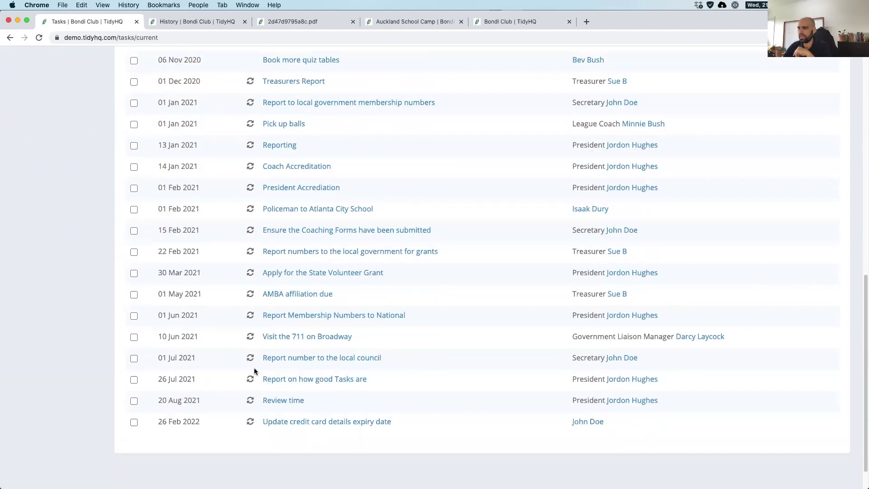
scroll(254, 367, up, 3)
scroll(252, 361, up, 1)
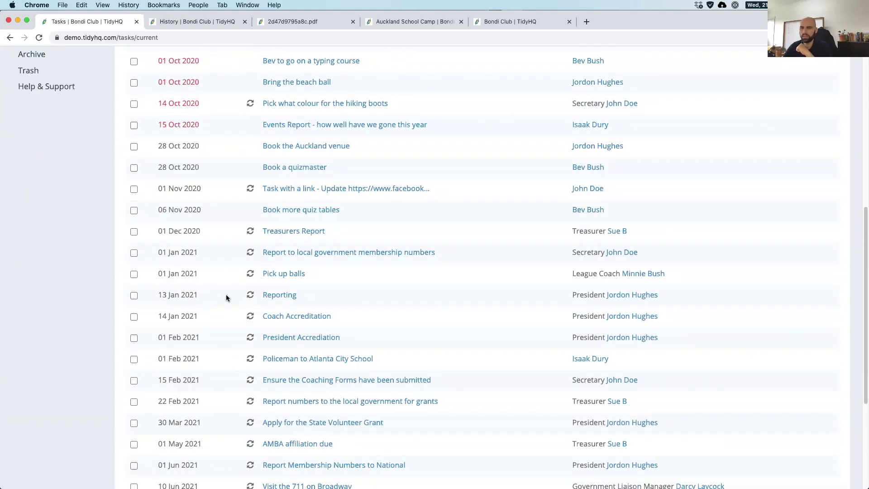
scroll(215, 269, up, 8)
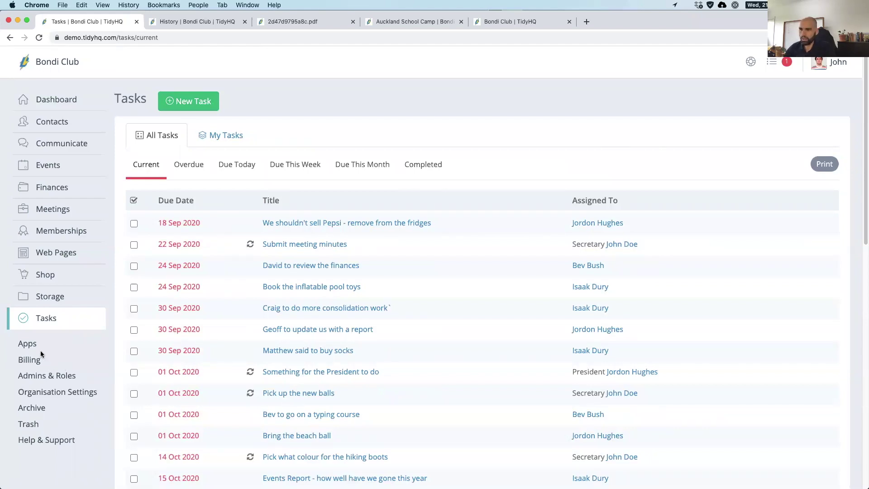
- Open the Apps marketplace and browse its list, including Zoom, MailChimp, SportsTG and Web Pages
click(28, 344)
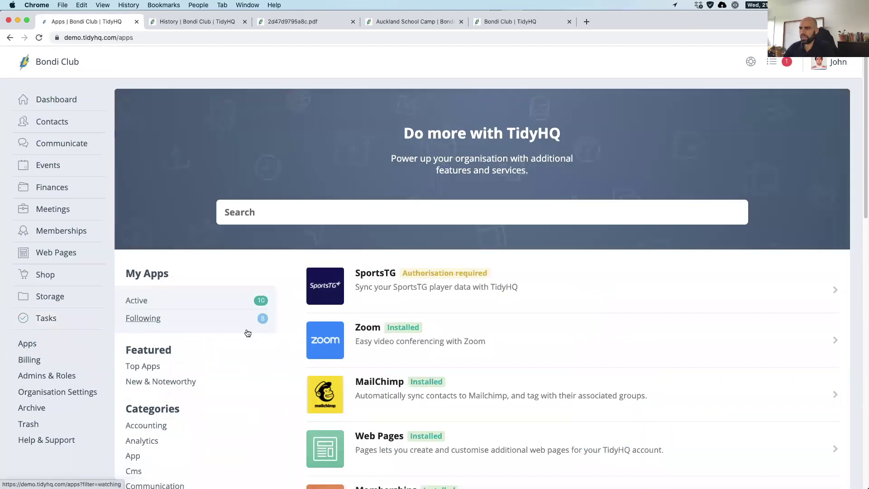
scroll(264, 353, down, 5)
scroll(267, 353, down, 1)
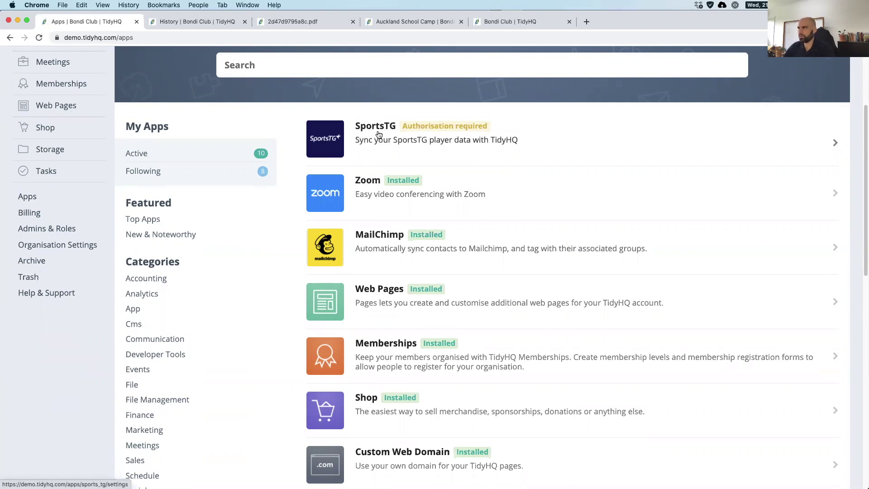
scroll(378, 181, down, 8)
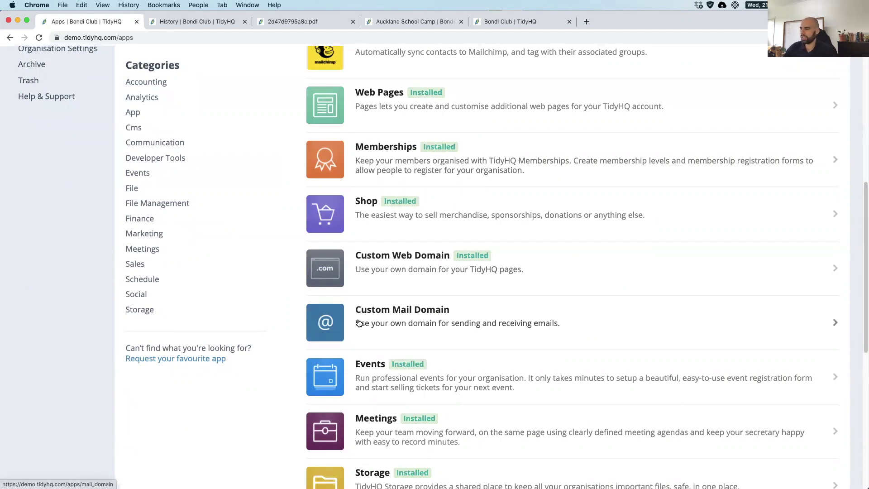
scroll(357, 323, up, 7)
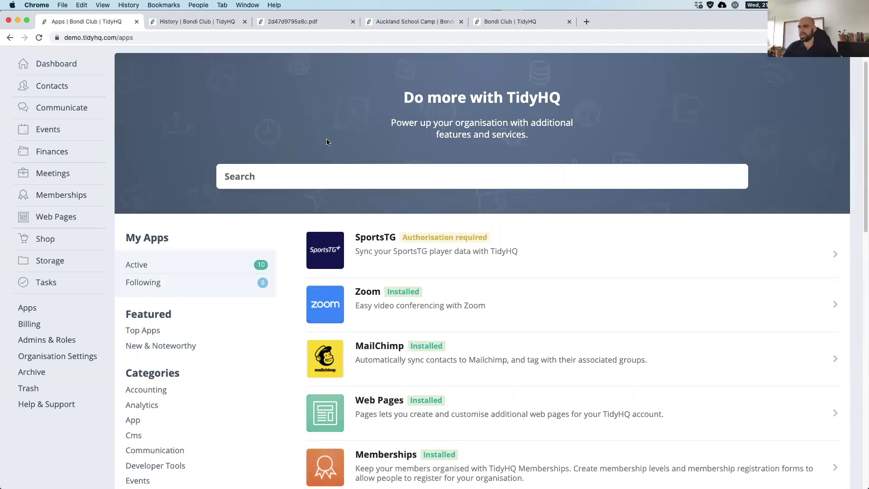
- Return to the club dashboard with its member, contact, task and income totals
click(64, 63)
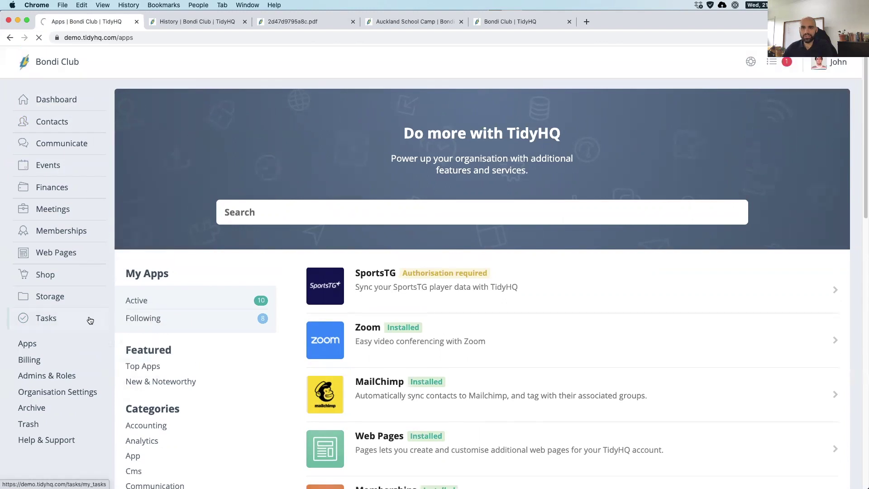